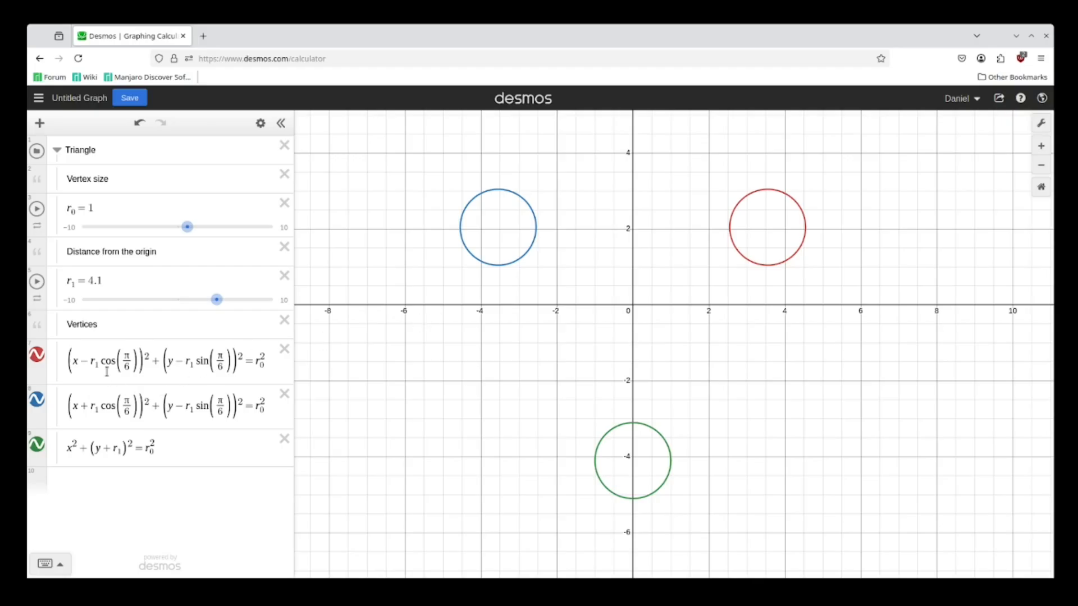
Copy the red circle's equation into a new expression line directly below it.
{"action": "left_click", "coordinate": [107, 372]}
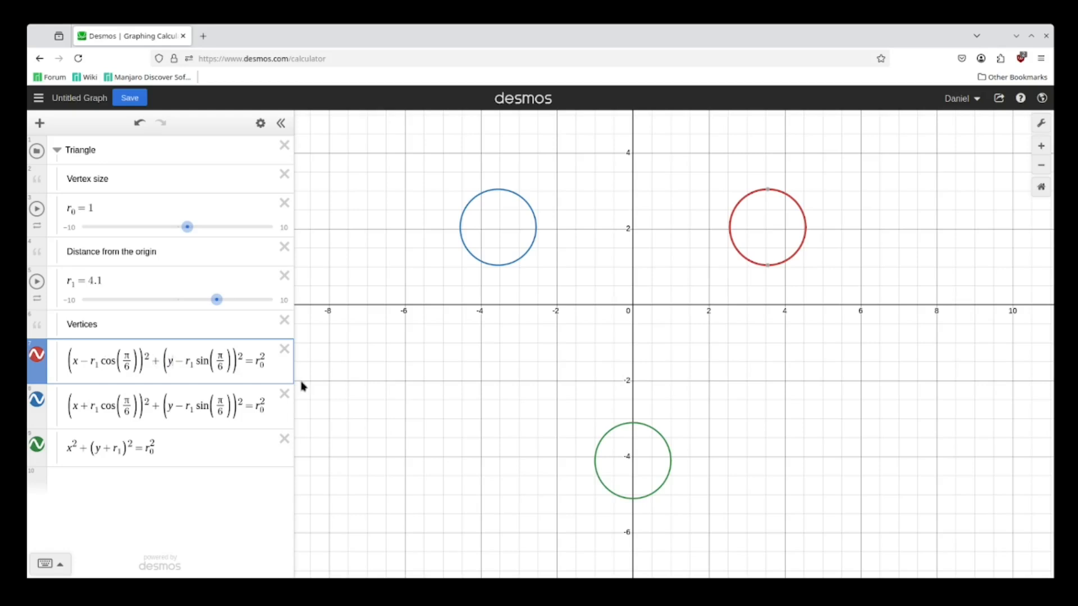
{"action": "key", "text": "Return"}
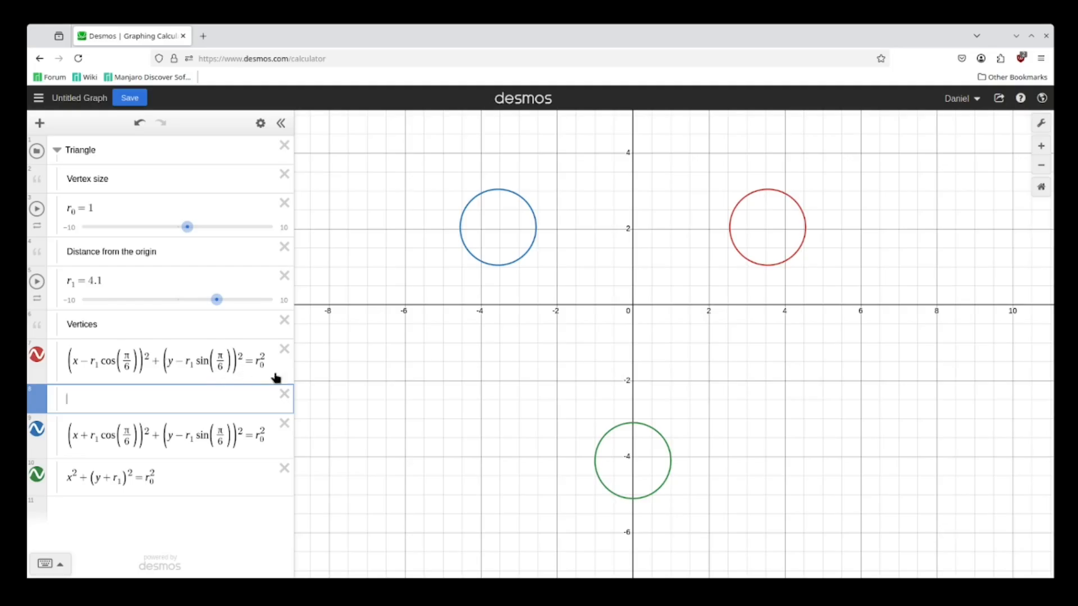
{"action": "left_click_drag", "start_coordinate": [272, 370], "coordinate": [45, 360]}
{"action": "key", "text": "ctrl+c"}
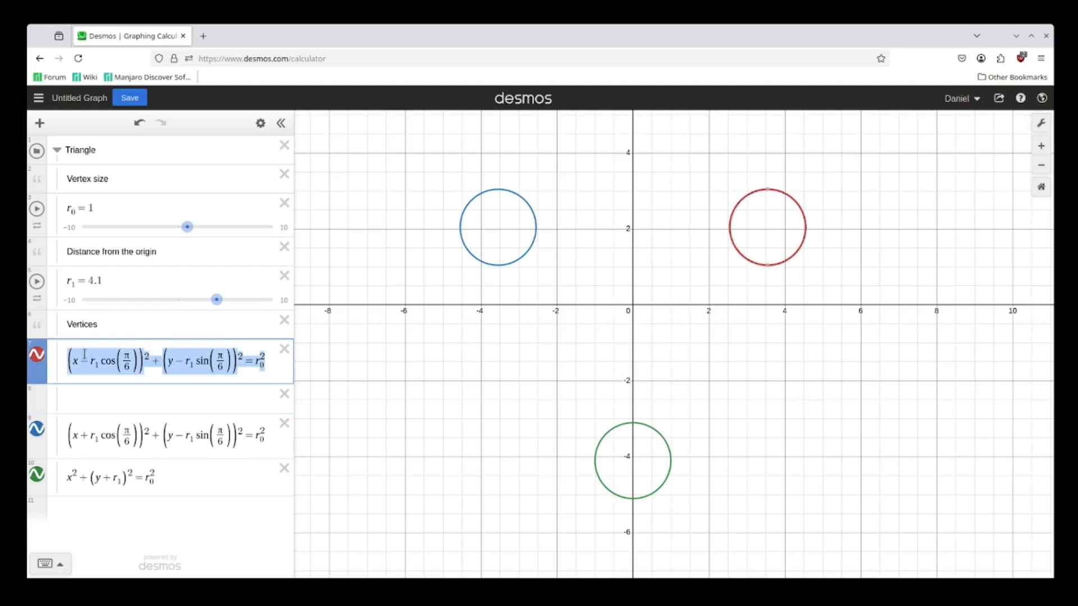
{"action": "left_click", "coordinate": [113, 395]}
{"action": "key", "text": "ctrl+v"}
Rearrange the copied equation to (y − r₁ sin(π/6))² = r₀² − (x − r₁ cos(π/6))².
{"action": "left_click_drag", "start_coordinate": [152, 417], "coordinate": [121, 414]}
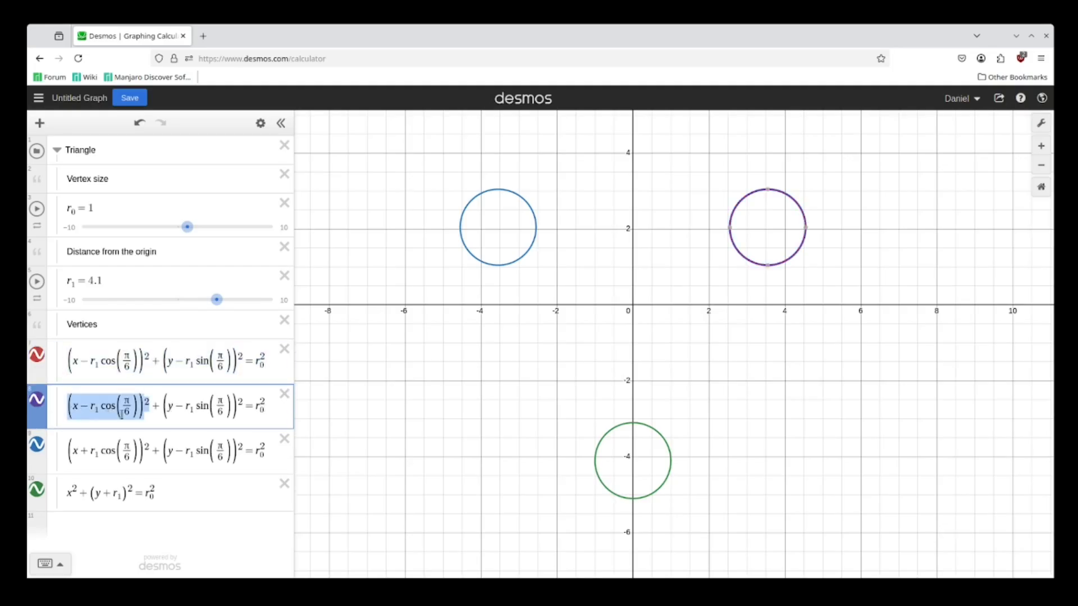
{"action": "key", "text": "BackSpace"}
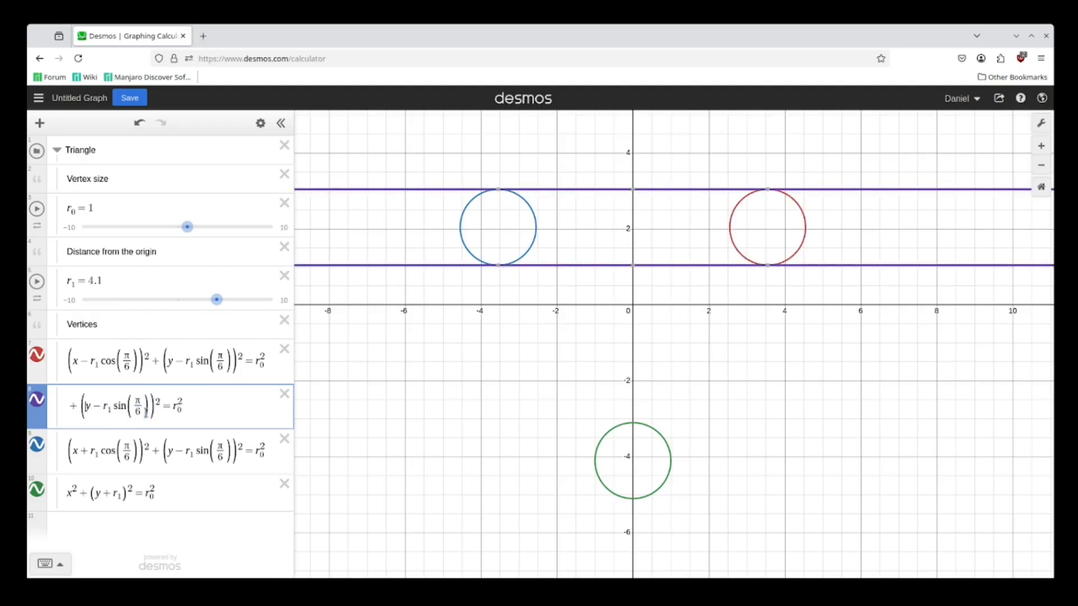
{"action": "key", "text": "BackSpace"}
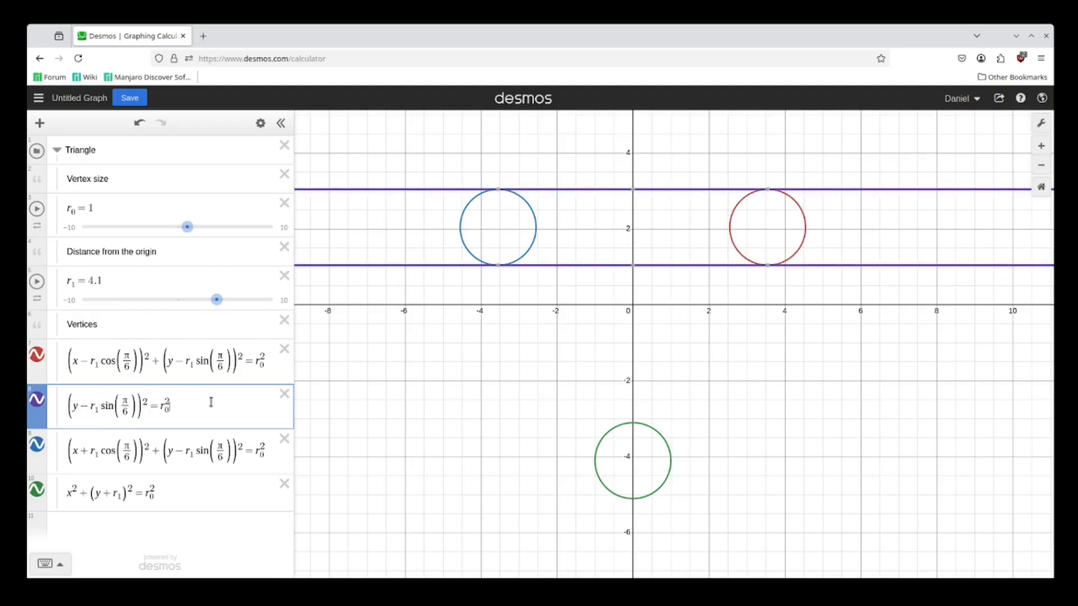
{"action": "type", "text": "-"}
{"action": "type", "text": "(x−r1cos(π/6))²"}
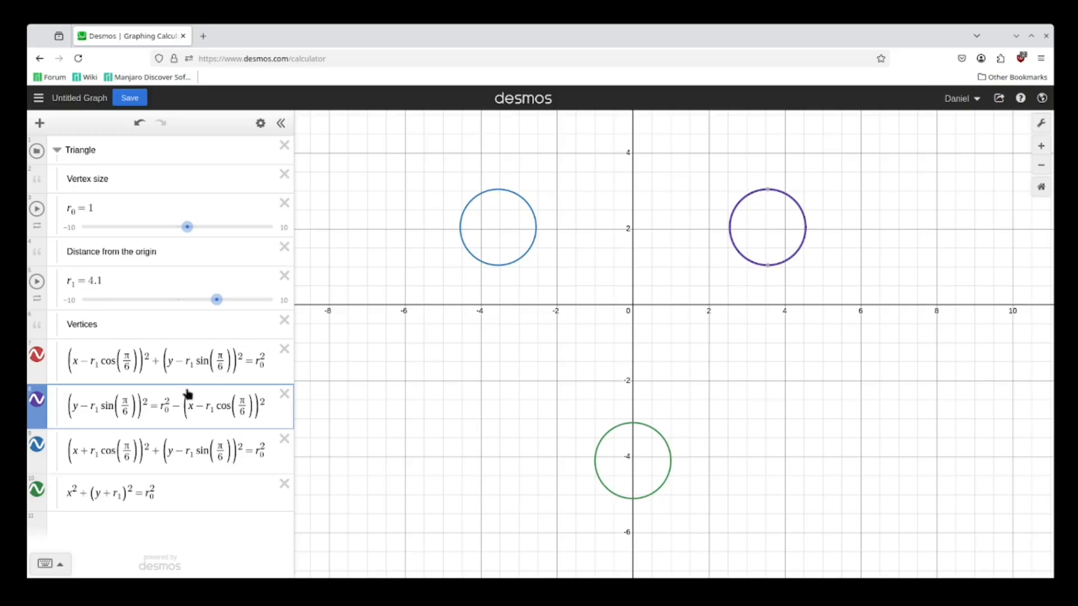
Remove the square and the outer parentheses from the copied equation's left side, leaving y − r₁ sin(π/6).
{"action": "left_click", "coordinate": [152, 411]}
{"action": "key", "text": "BackSpace"}
{"action": "key", "text": "BackSpace"}
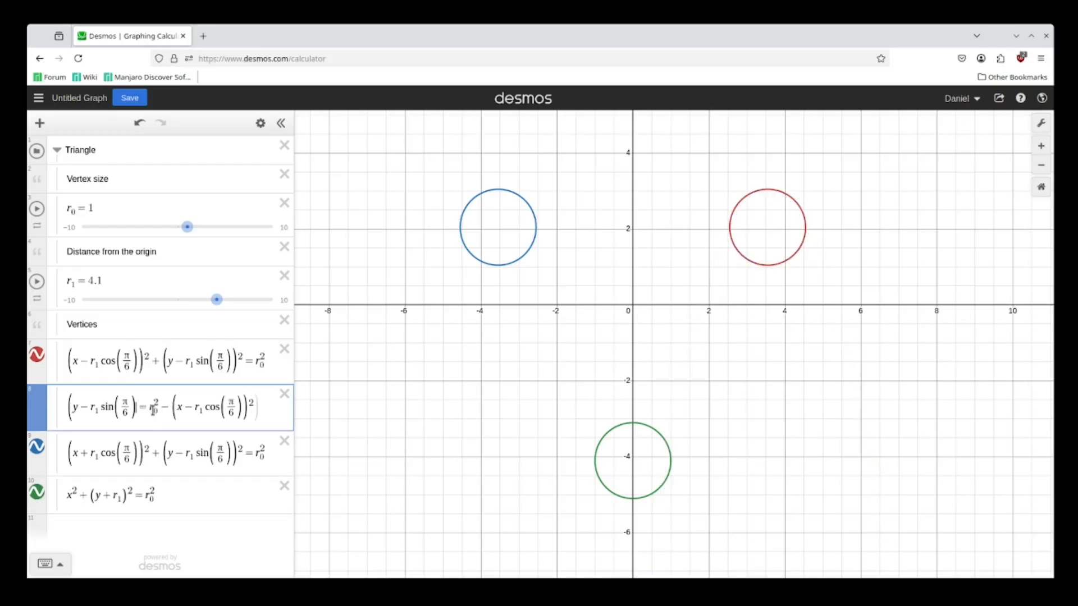
{"action": "left_click", "coordinate": [74, 414]}
{"action": "type", "text": "="}
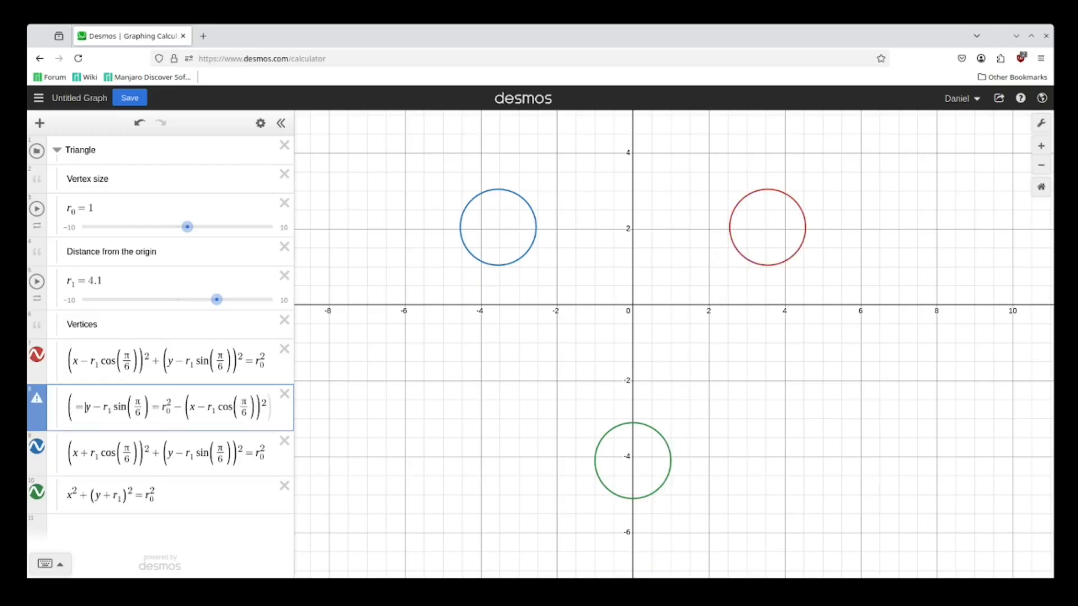
{"action": "key", "text": "BackSpace"}
{"action": "key", "text": "BackSpace"}
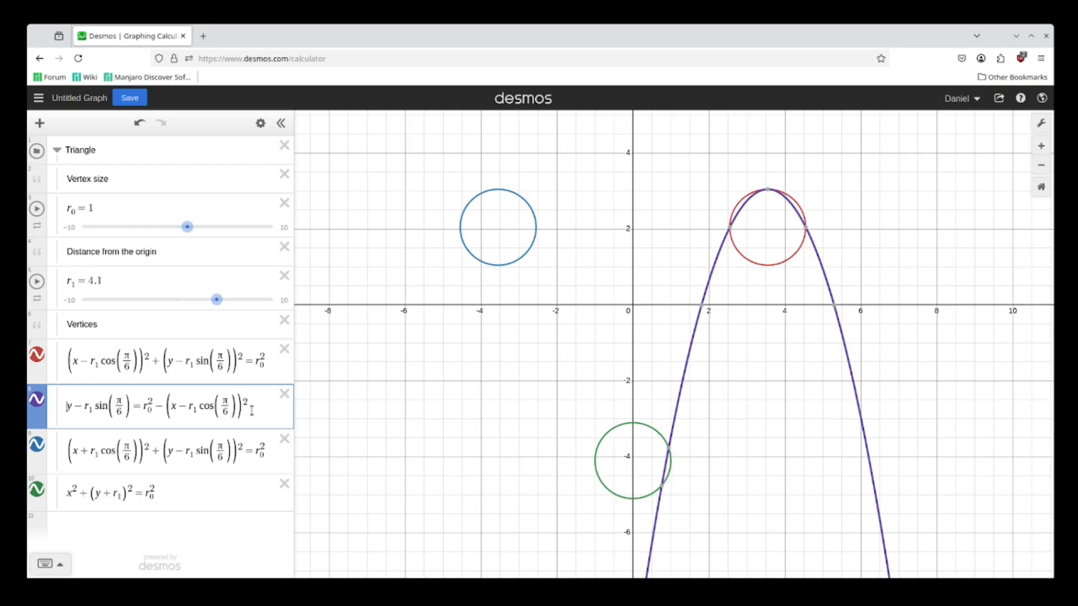
Put the copied equation's right side, r₀² − (x − r₁ cos(π/6))², under a square root.
{"action": "left_click_drag", "start_coordinate": [249, 406], "coordinate": [180, 405]}
{"action": "left_click", "coordinate": [226, 412]}
{"action": "left_click_drag", "start_coordinate": [260, 410], "coordinate": [143, 407]}
{"action": "key", "text": "ctrl+c"}
{"action": "key", "text": "BackSpace"}
{"action": "type", "text": "sin(π/6) = s"}
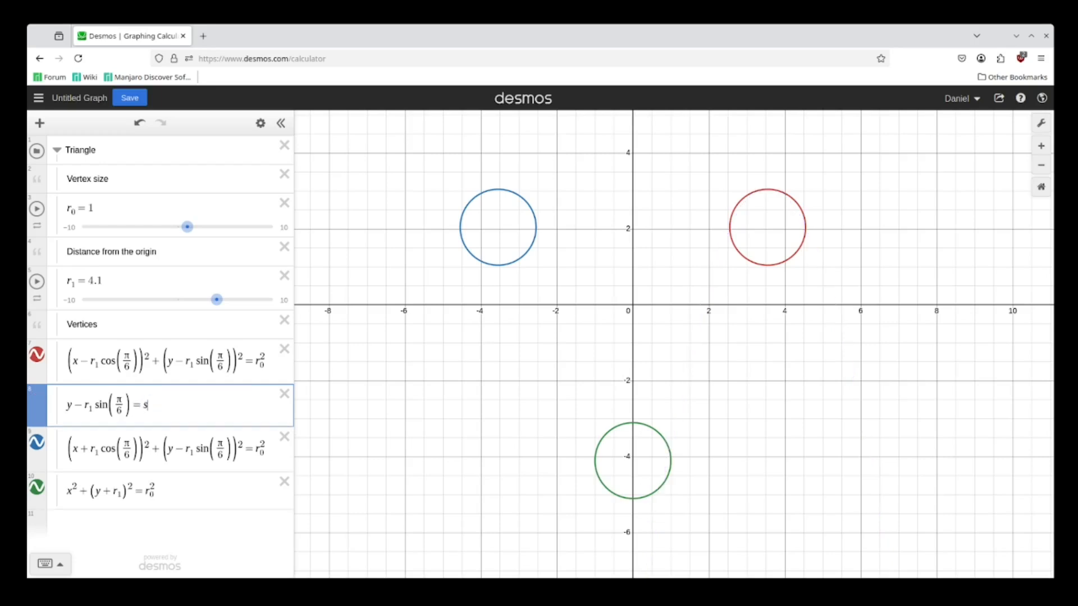
{"action": "type", "text": "qrt"}
{"action": "key", "text": "ctrl+v"}
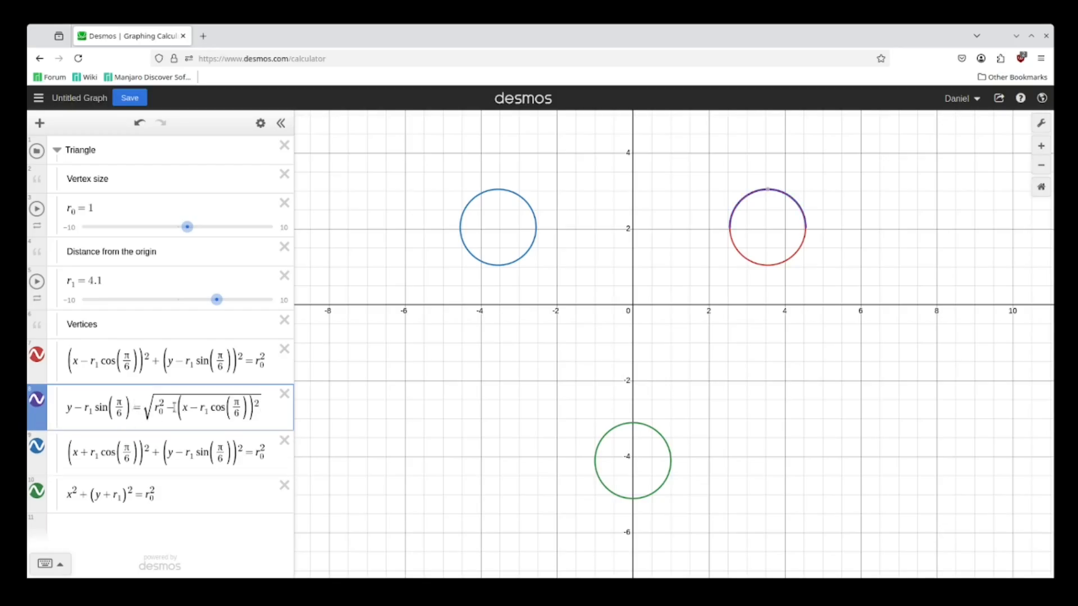
Solve the copied equation for y as √(r₀² − (x − r₁ cos(π/6))²) + r₁ sin(π/6) and delete the original red circle equation.
{"action": "left_click_drag", "start_coordinate": [133, 410], "coordinate": [80, 410]}
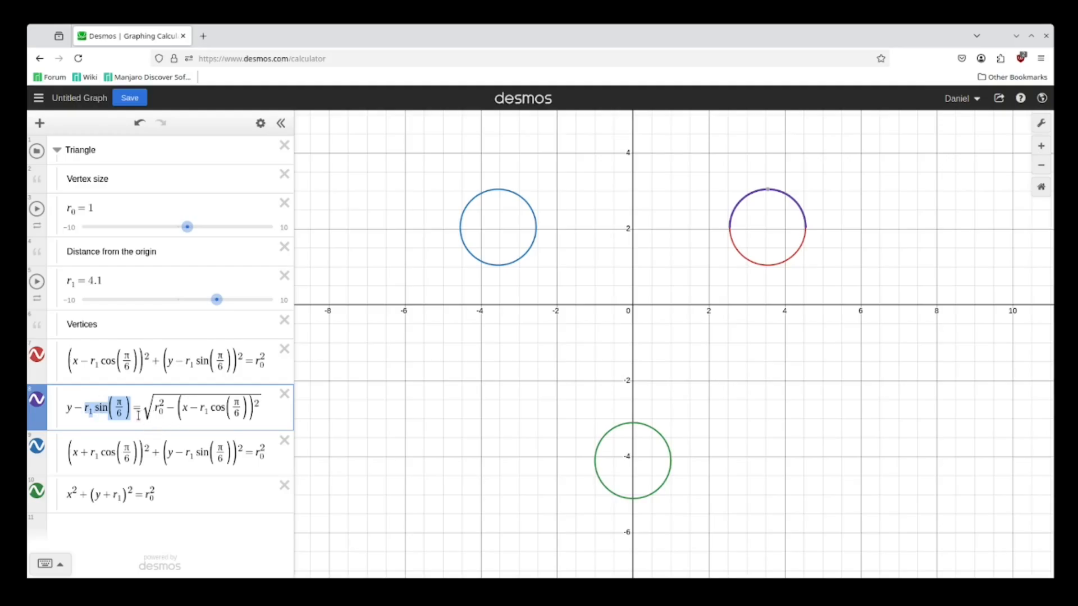
{"action": "key", "text": "BackSpace"}
{"action": "key", "text": "BackSpace"}
{"action": "key", "text": "BackSpace"}
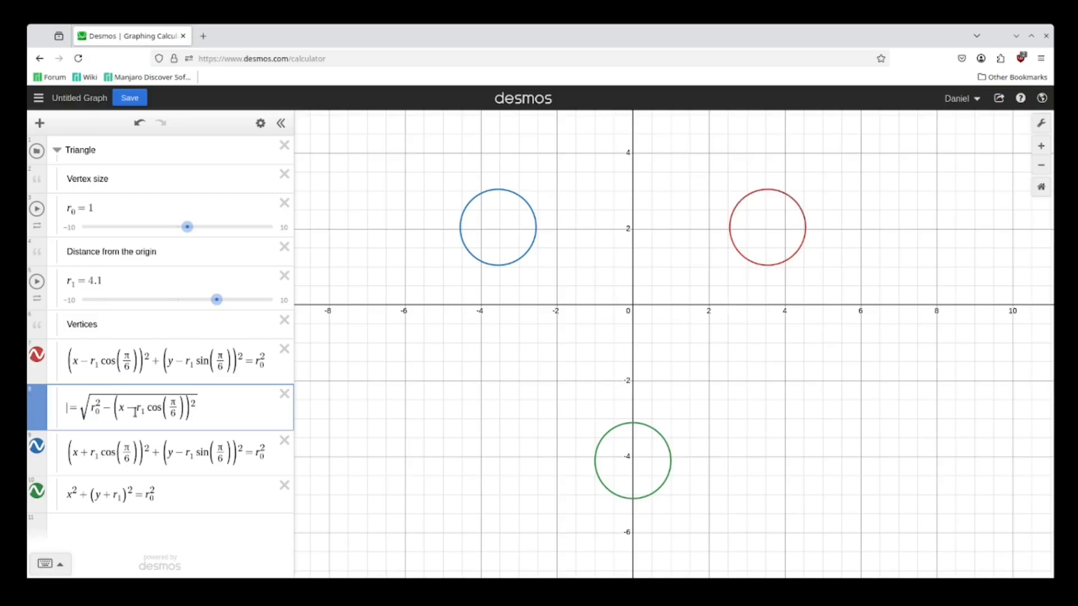
{"action": "type", "text": "y"}
{"action": "left_click", "coordinate": [231, 408]}
{"action": "type", "text": "+"}
{"action": "type", "text": "r₁ sin(π/6)"}
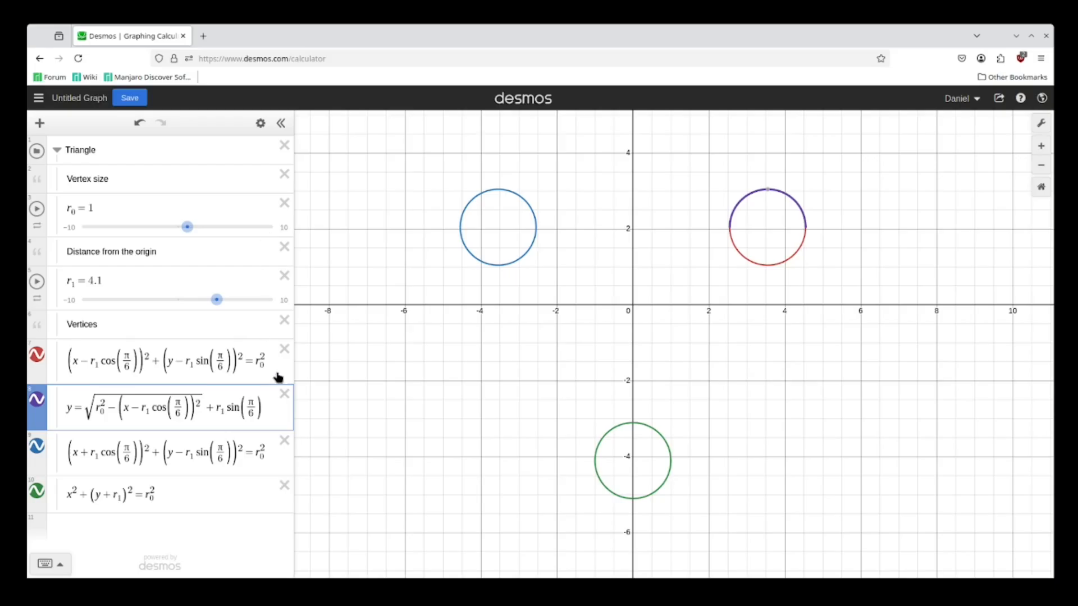
{"action": "left_click", "coordinate": [284, 351]}
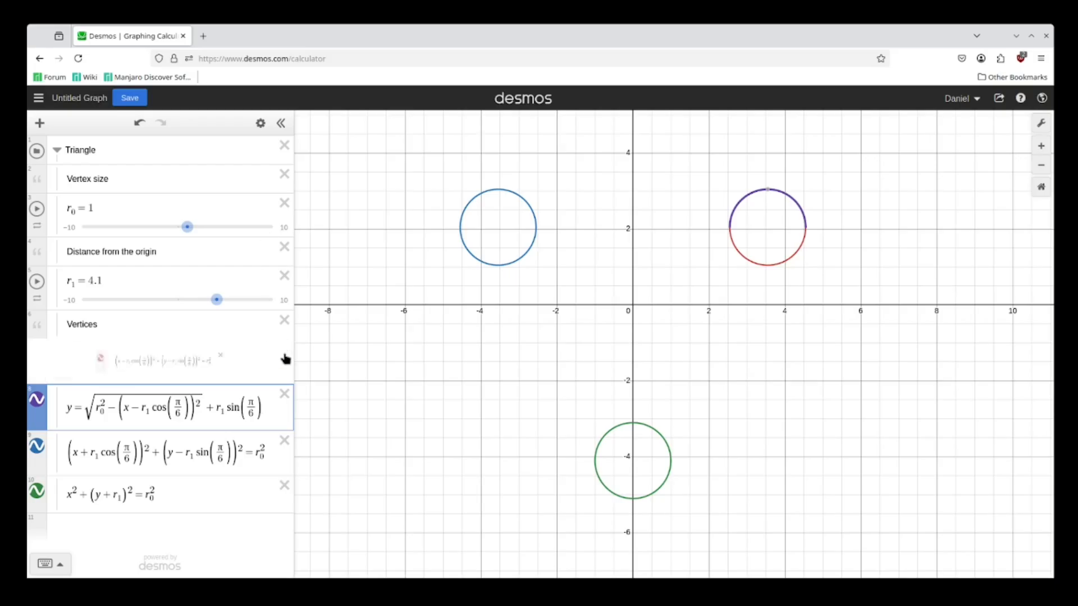
Duplicate the purple upper-semicircle equation and put a minus sign before the copy's square root.
{"action": "left_click", "coordinate": [261, 123]}
{"action": "left_click", "coordinate": [253, 359]}
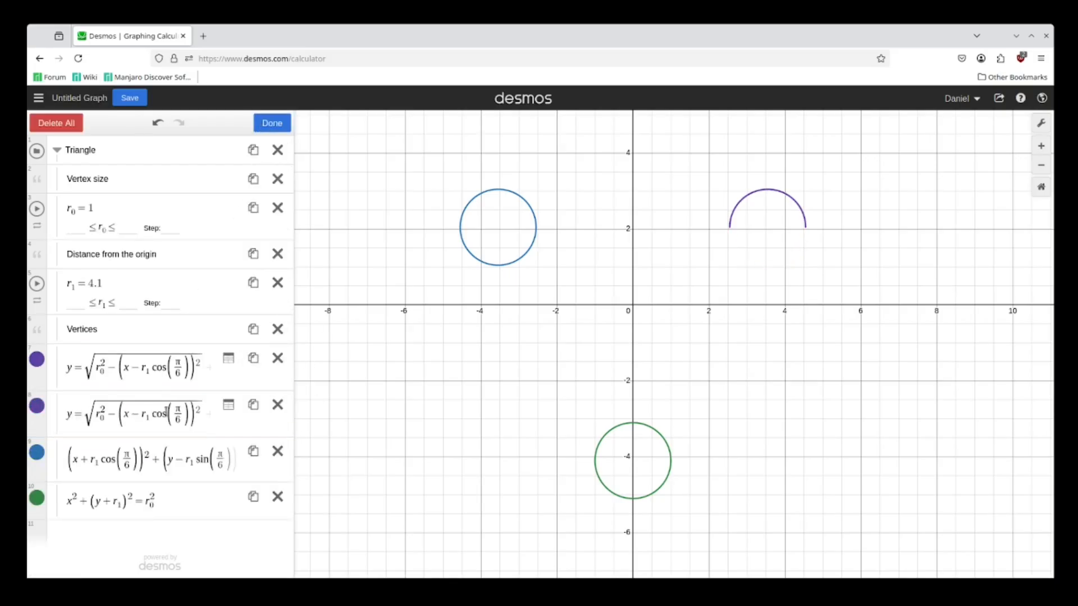
{"action": "left_click", "coordinate": [86, 419]}
{"action": "left_click", "coordinate": [88, 416]}
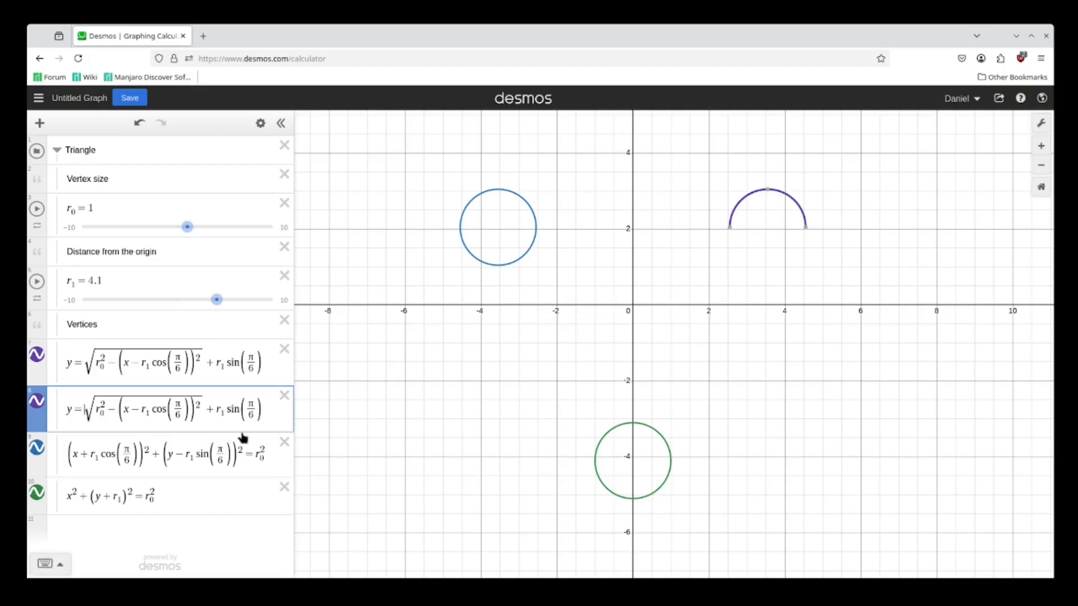
{"action": "type", "text": "-"}
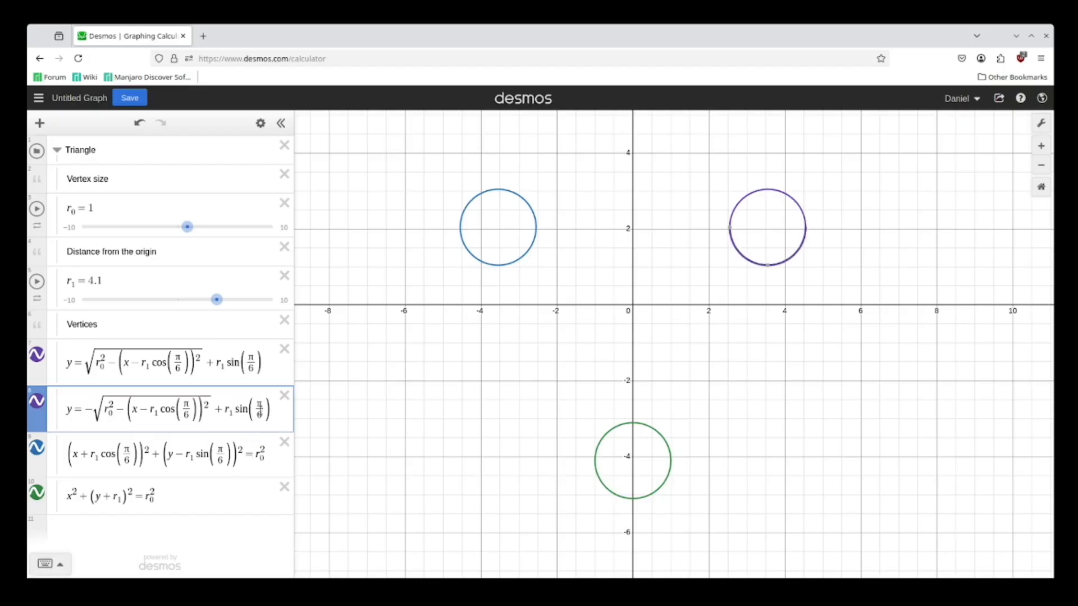
{"action": "left_click", "coordinate": [515, 362]}
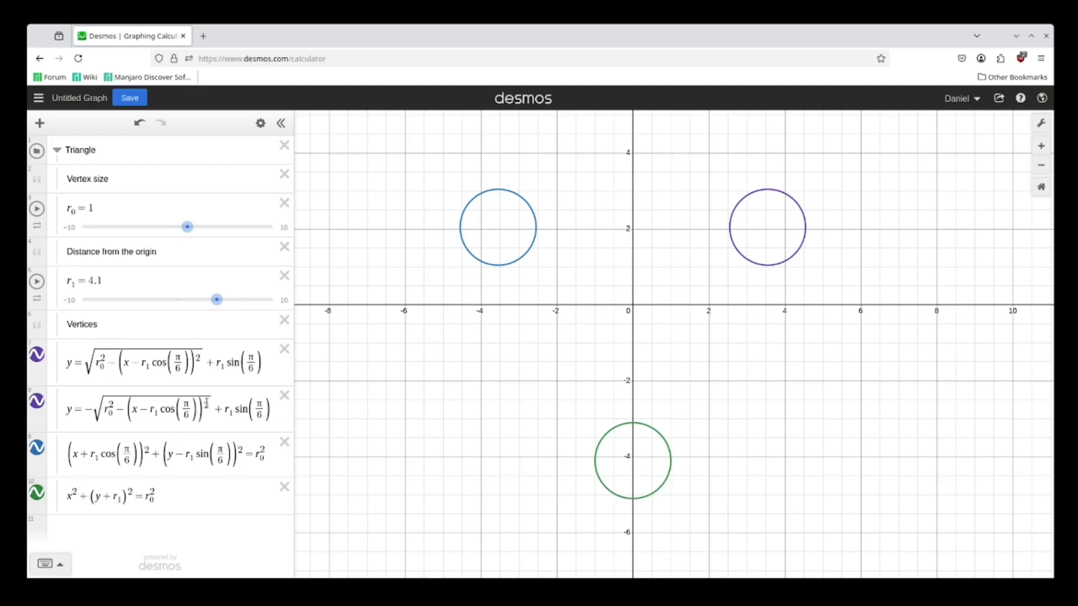
Rearrange the blue circle's equation to (y − r₁ sin(π/6))² = r₀² − (x + r₁ cos(π/6))².
{"action": "left_click", "coordinate": [175, 460]}
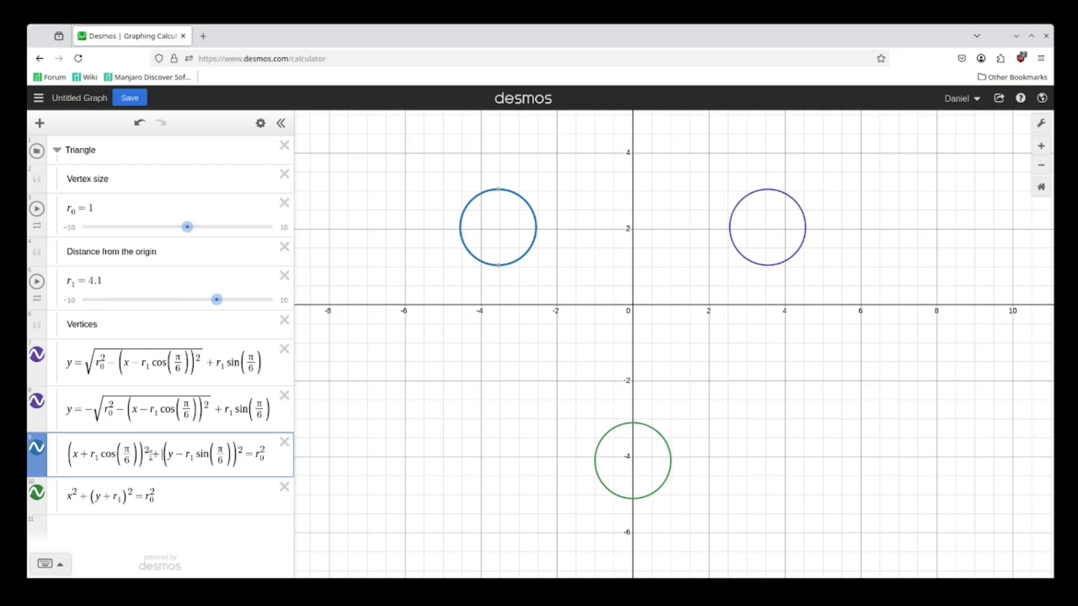
{"action": "left_click_drag", "start_coordinate": [151, 454], "coordinate": [53, 460]}
{"action": "key", "text": "BackSpace"}
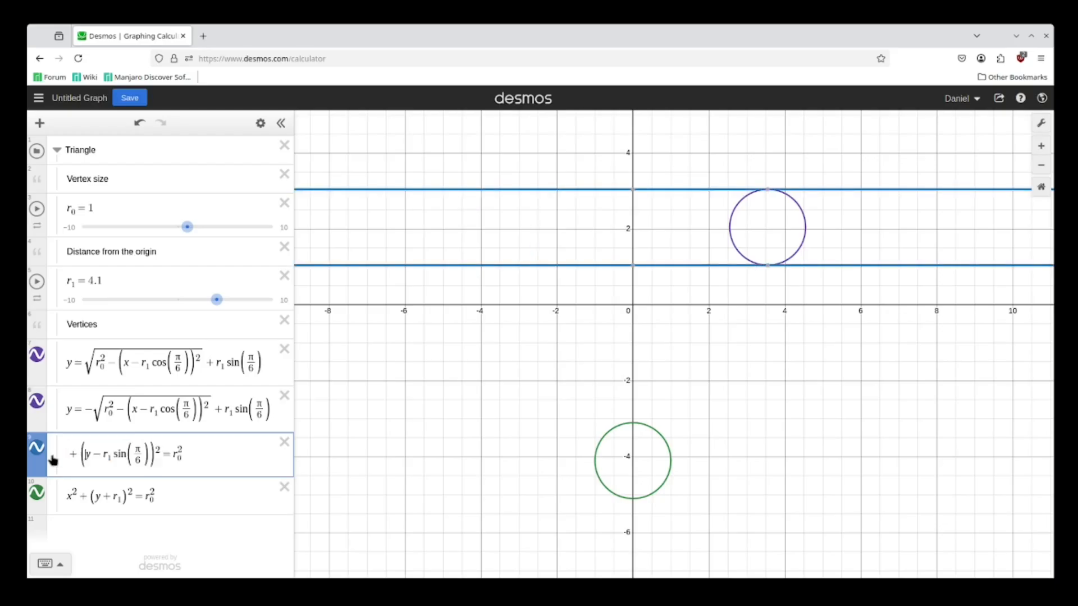
{"action": "key", "text": "Left"}
{"action": "key", "text": "BackSpace"}
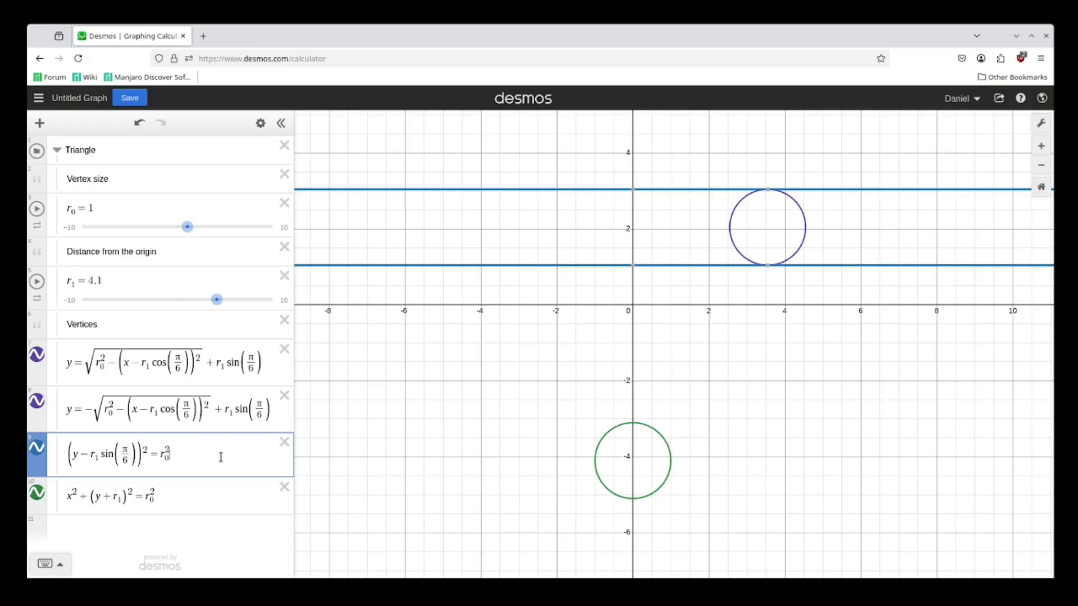
{"action": "type", "text": "-"}
{"action": "type", "text": "(x+r1cos(π/6))^2"}
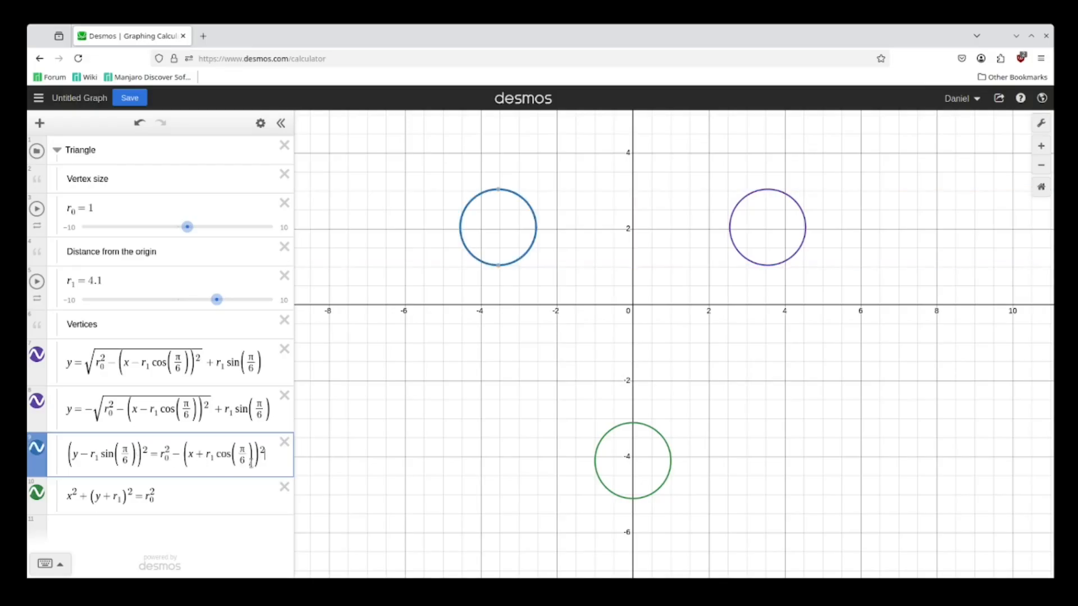
Put the blue equation's right side, r₀² − (x + r₁ cos(π/6))², under a square root.
{"action": "left_click_drag", "start_coordinate": [152, 456], "coordinate": [245, 473]}
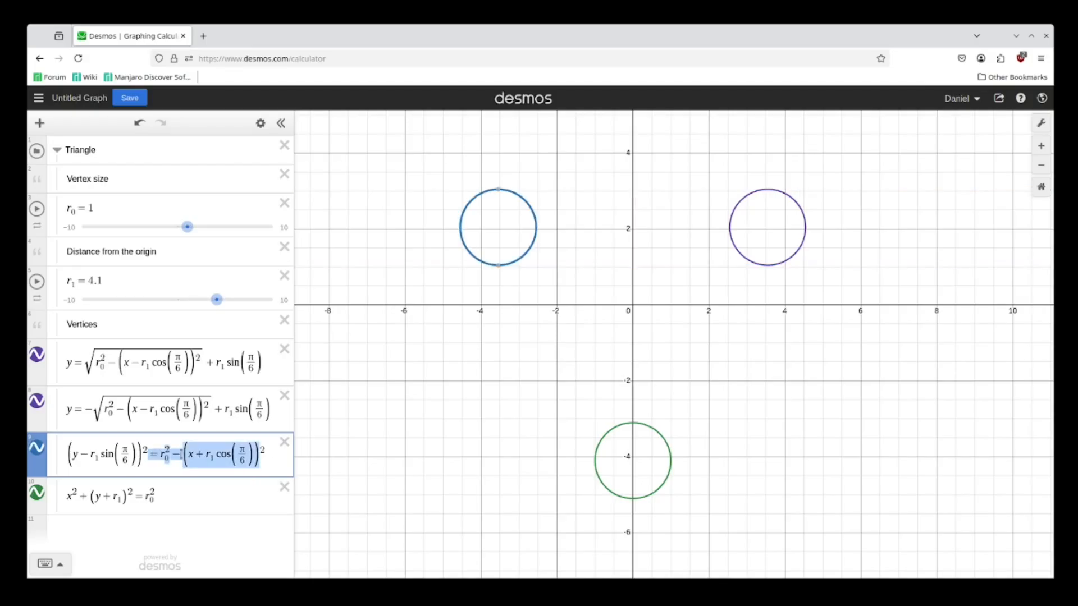
{"action": "left_click", "coordinate": [179, 460]}
{"action": "left_click_drag", "start_coordinate": [157, 458], "coordinate": [257, 466]}
{"action": "left_click", "coordinate": [263, 464]}
{"action": "left_click_drag", "start_coordinate": [159, 454], "coordinate": [277, 460]}
{"action": "key", "text": "BackSpace"}
{"action": "type", "text": "sqrt"}
{"action": "type", "text": "r₀²−(x+r₁cos(π/6))²"}
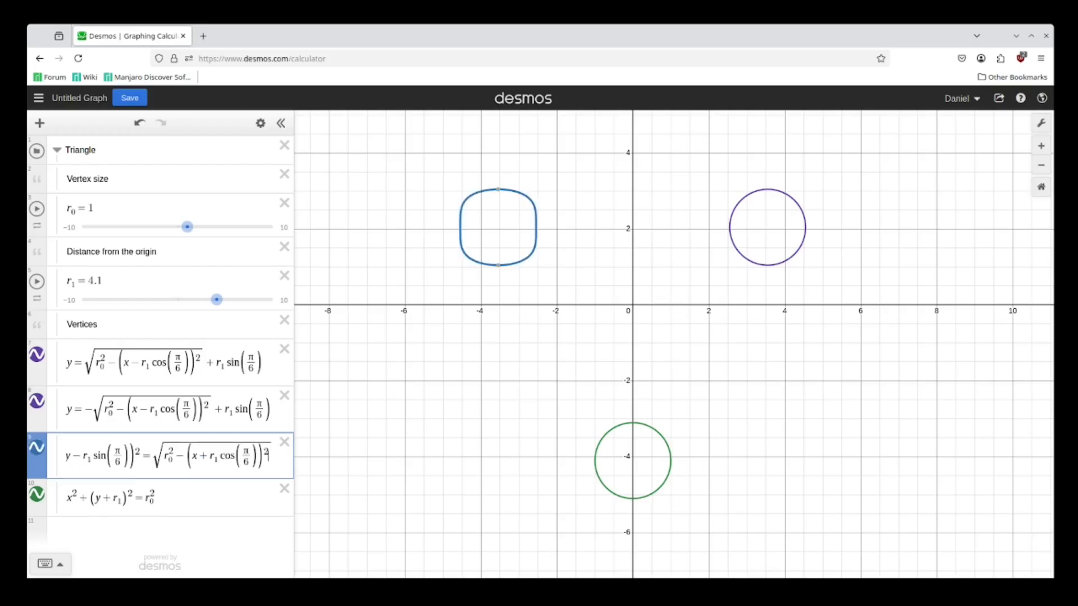
Replace the blue equation's left side with y and add r₁ sin(π/6) after the square root.
{"action": "mouse_move", "coordinate": [142, 456]}
{"action": "left_mouse_down"}
{"action": "mouse_move", "coordinate": [86, 459]}
{"action": "mouse_move", "coordinate": [137, 458]}
{"action": "mouse_move", "coordinate": [90, 460]}
{"action": "mouse_move", "coordinate": [125, 460]}
{"action": "left_mouse_up"}
{"action": "left_click", "coordinate": [105, 459]}
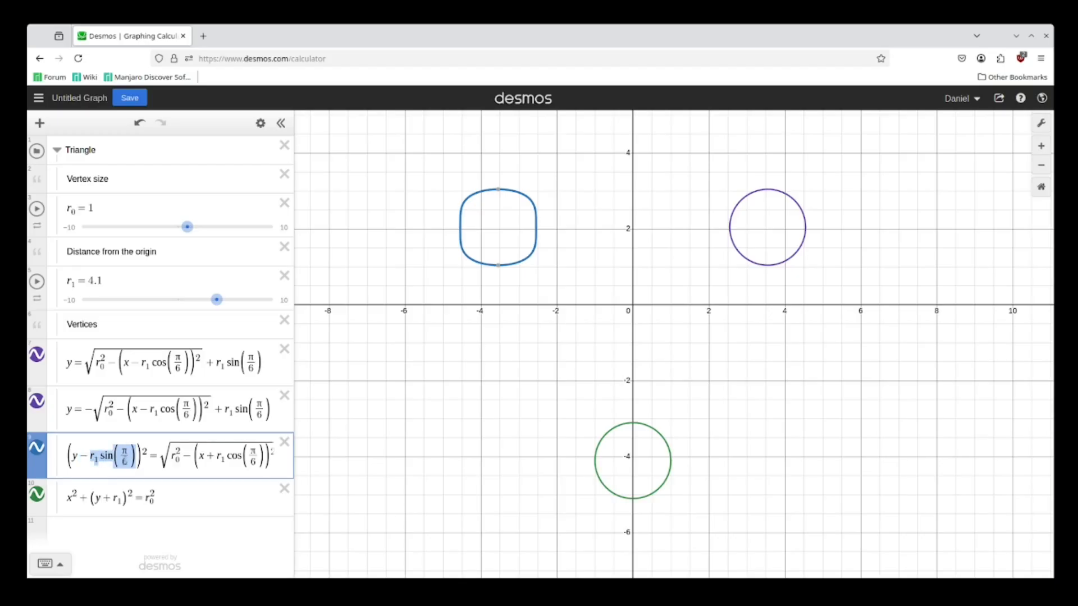
{"action": "left_click", "coordinate": [163, 461]}
{"action": "left_click_drag", "start_coordinate": [162, 462], "coordinate": [69, 447]}
{"action": "type", "text": "y="}
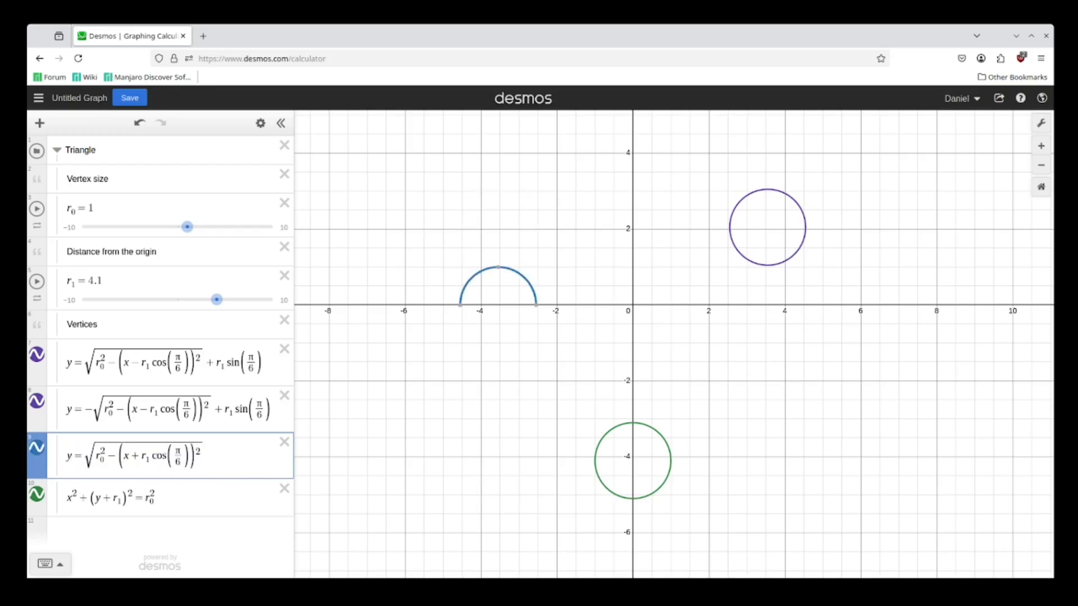
{"action": "left_click", "coordinate": [231, 464]}
{"action": "type", "text": "+r_1sin(pi/6)"}
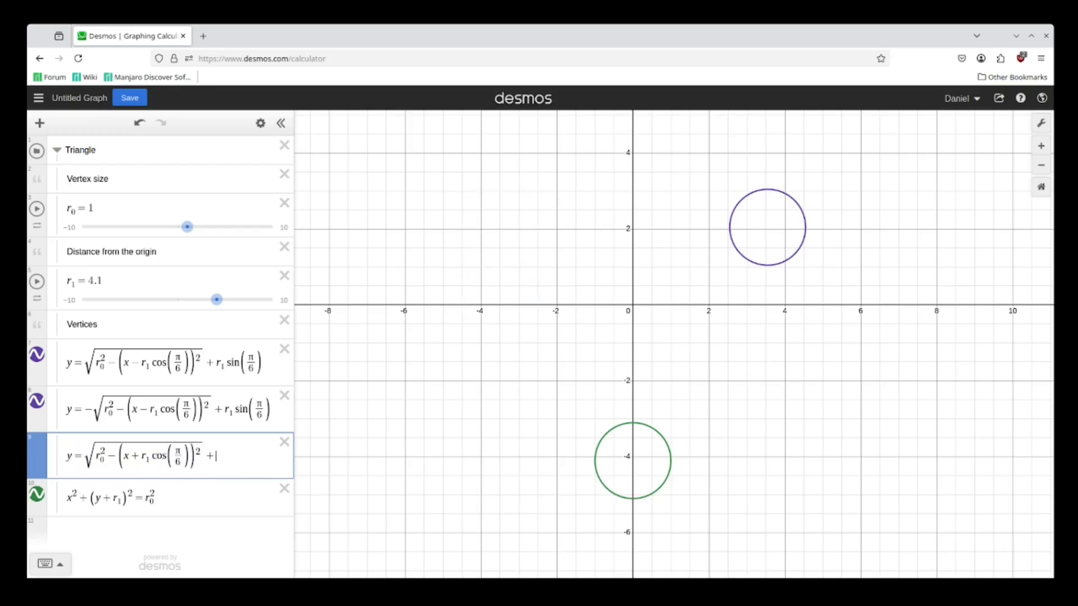
Duplicate the blue upper-semicircle equation and put a minus sign before the copy's square root.
{"action": "left_click", "coordinate": [261, 124]}
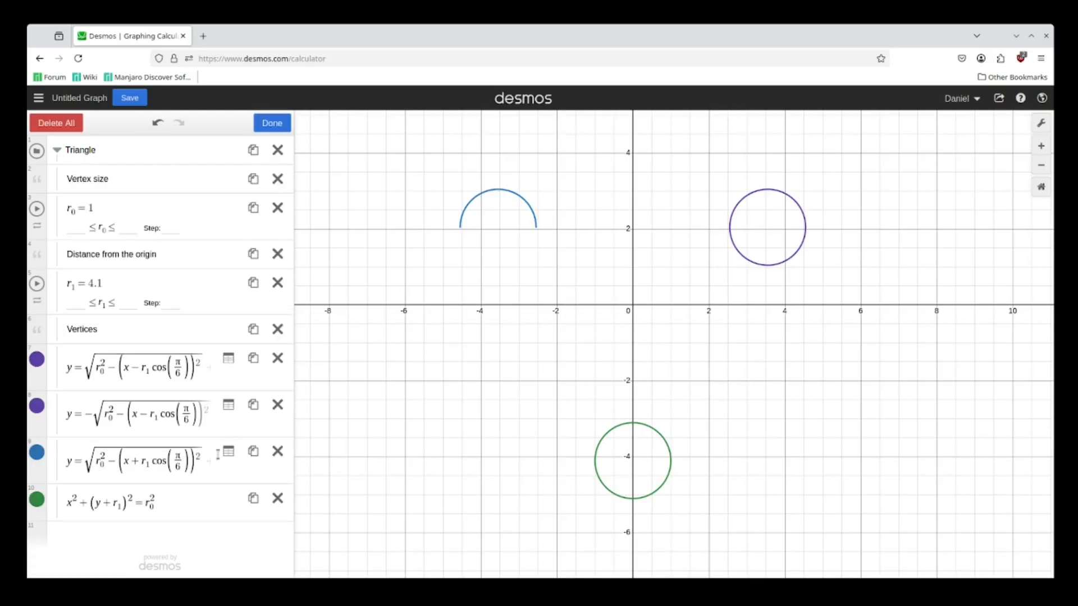
{"action": "left_click", "coordinate": [253, 452]}
{"action": "left_click", "coordinate": [89, 510]}
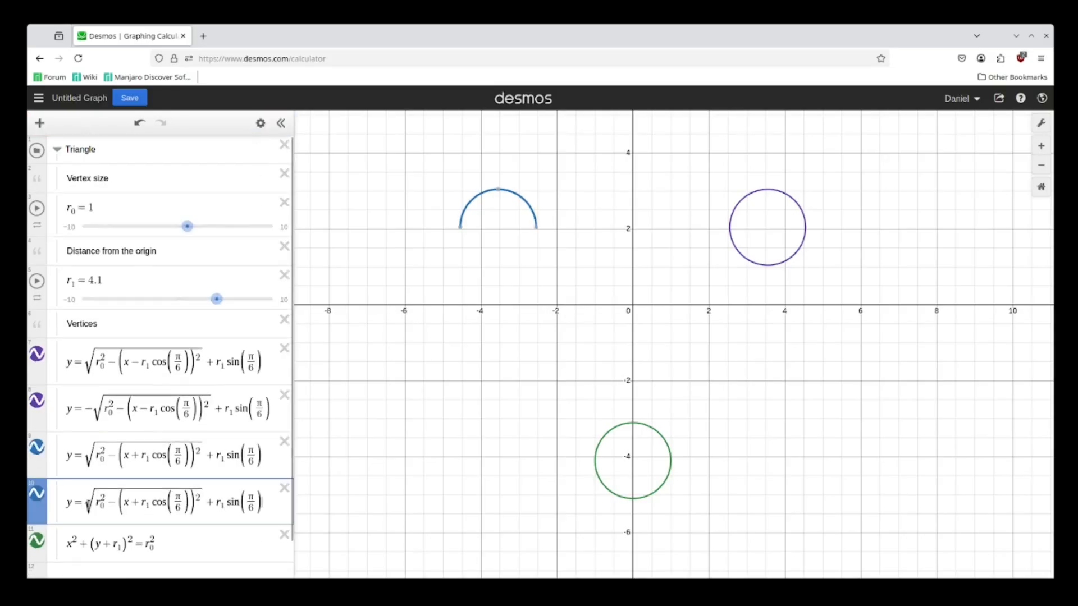
{"action": "type", "text": "-"}
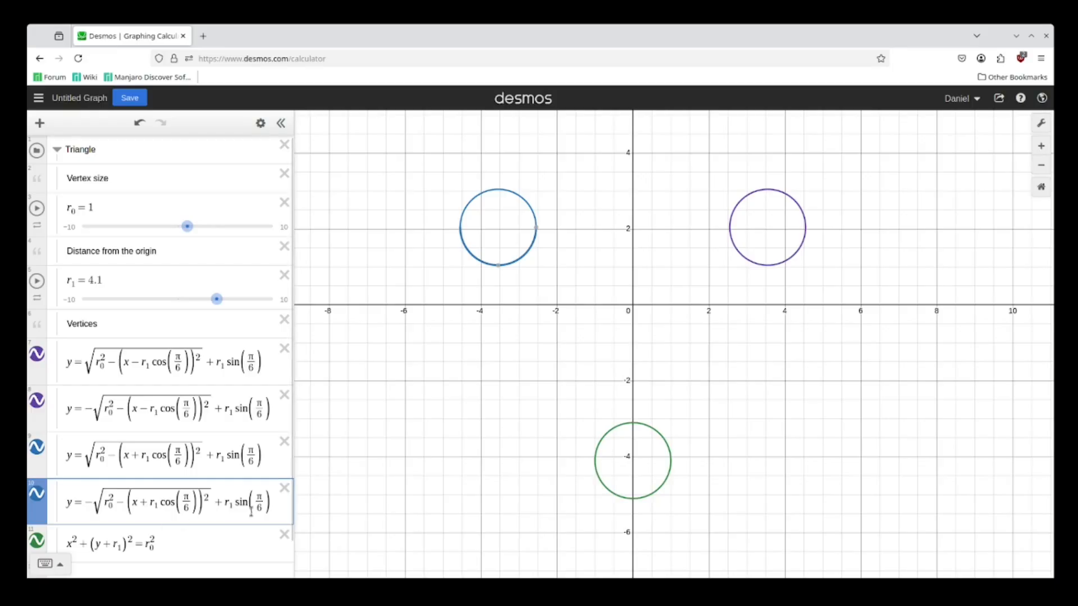
{"action": "left_click_drag", "start_coordinate": [753, 511], "coordinate": [745, 437]}
{"action": "left_click", "coordinate": [658, 413]}
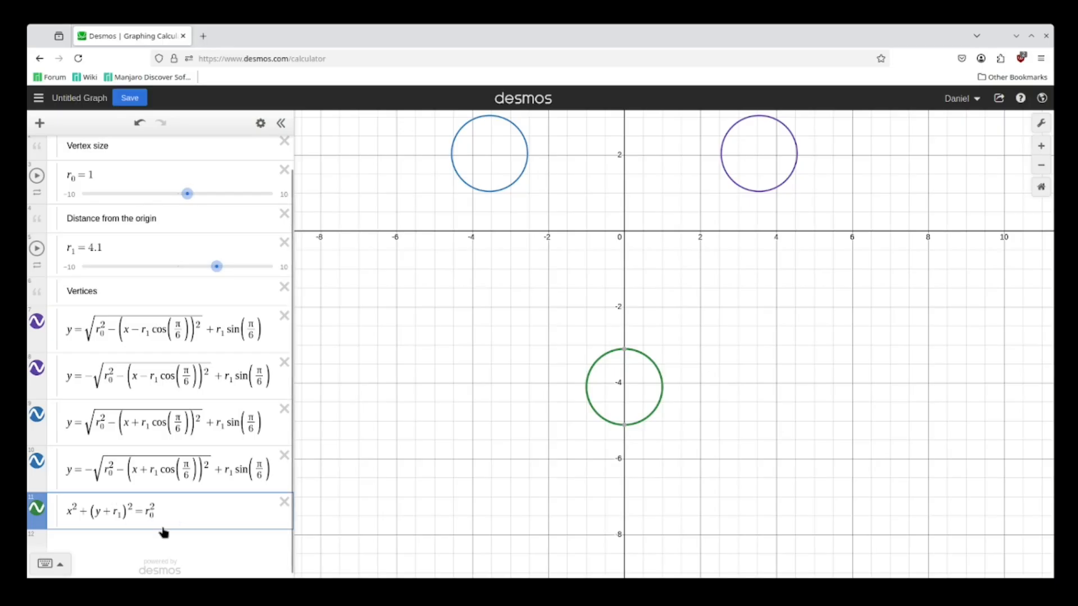
{"action": "left_click", "coordinate": [260, 122]}
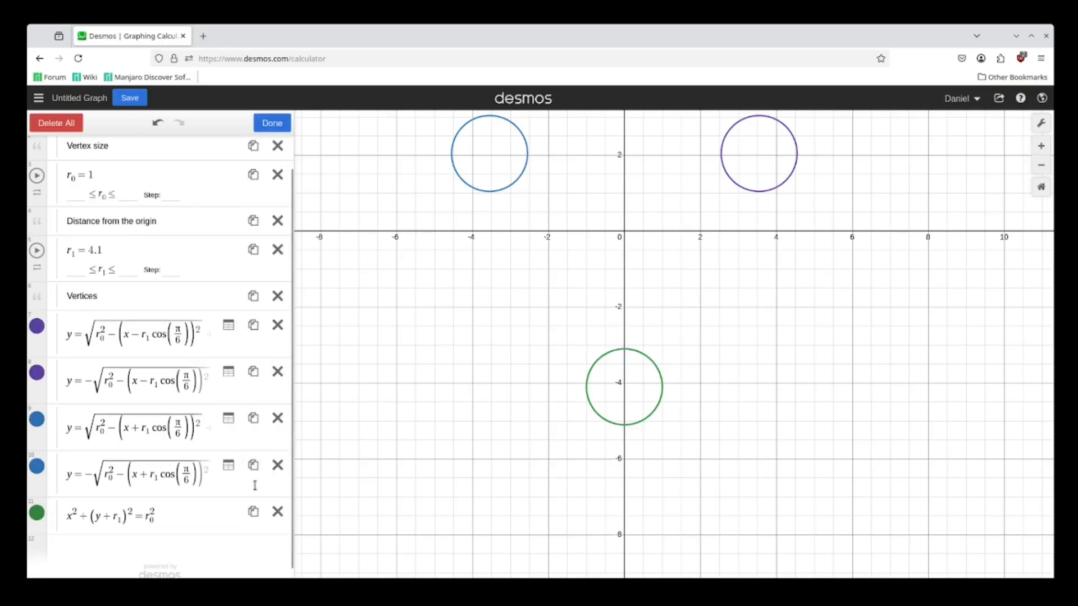
{"action": "left_click", "coordinate": [275, 126]}
{"action": "left_click", "coordinate": [180, 508]}
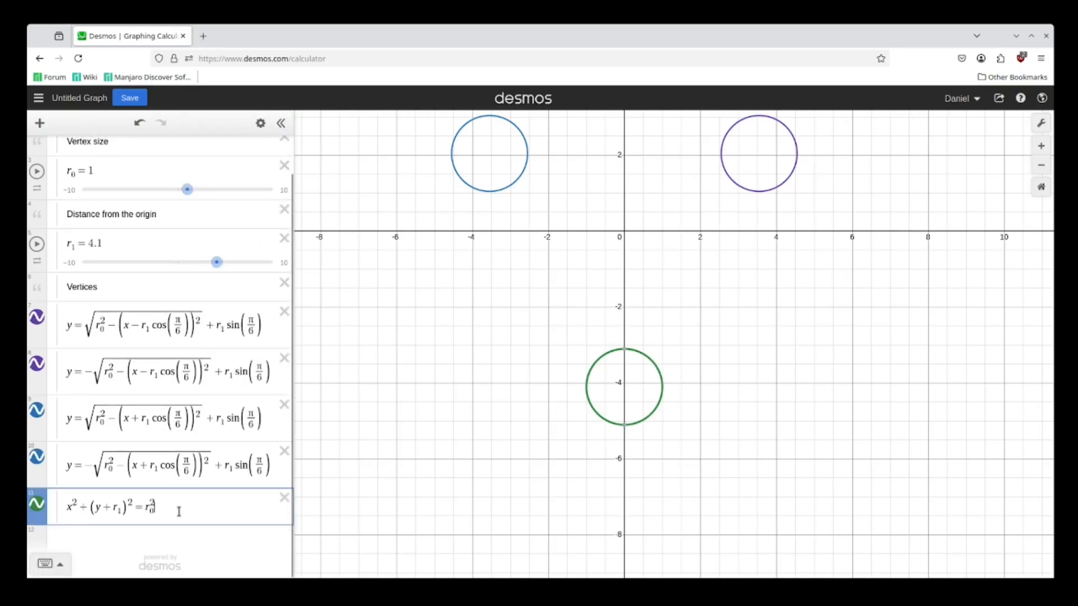
{"action": "left_click_drag", "start_coordinate": [156, 511], "coordinate": [99, 512]}
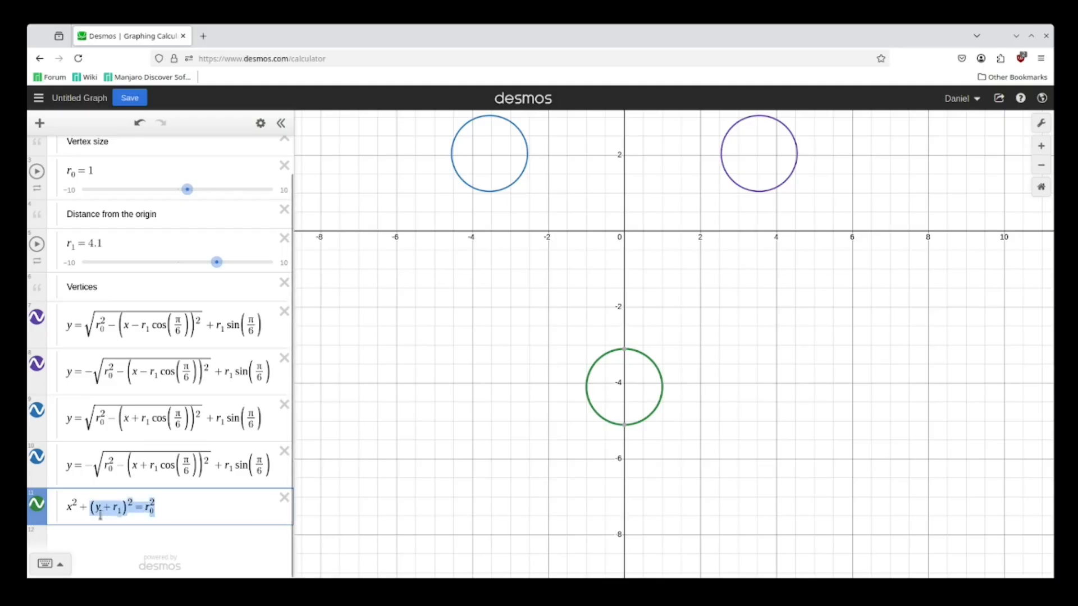
{"action": "left_click", "coordinate": [176, 507]}
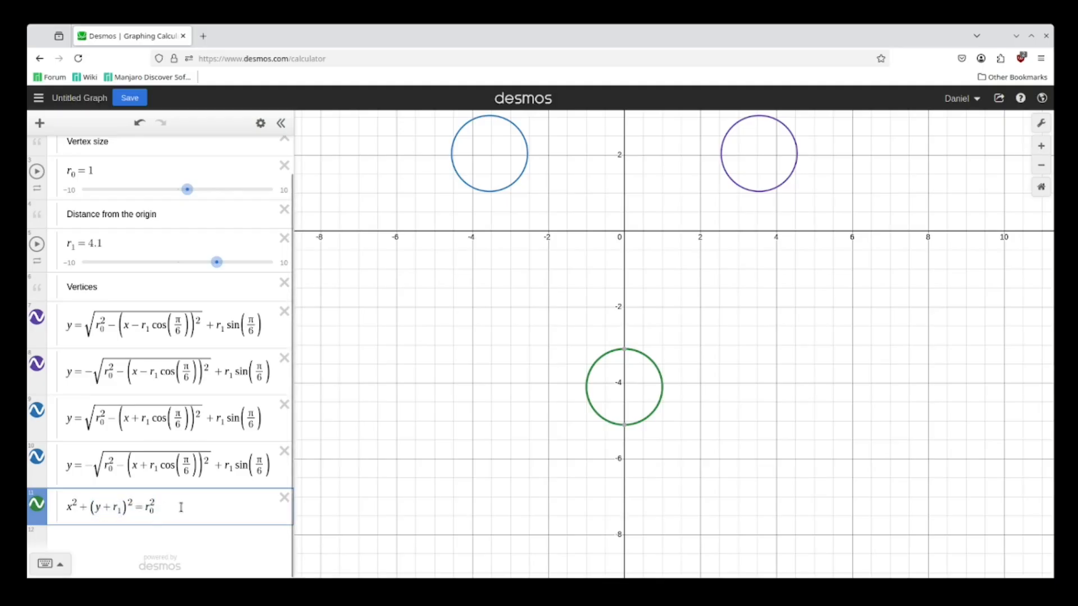
Replace the green circle's implicit equation with the upper semicircle y = √(r₀² − x²) − r₁.
{"action": "left_click_drag", "start_coordinate": [181, 507], "coordinate": [36, 508]}
{"action": "type", "text": "y=r"}
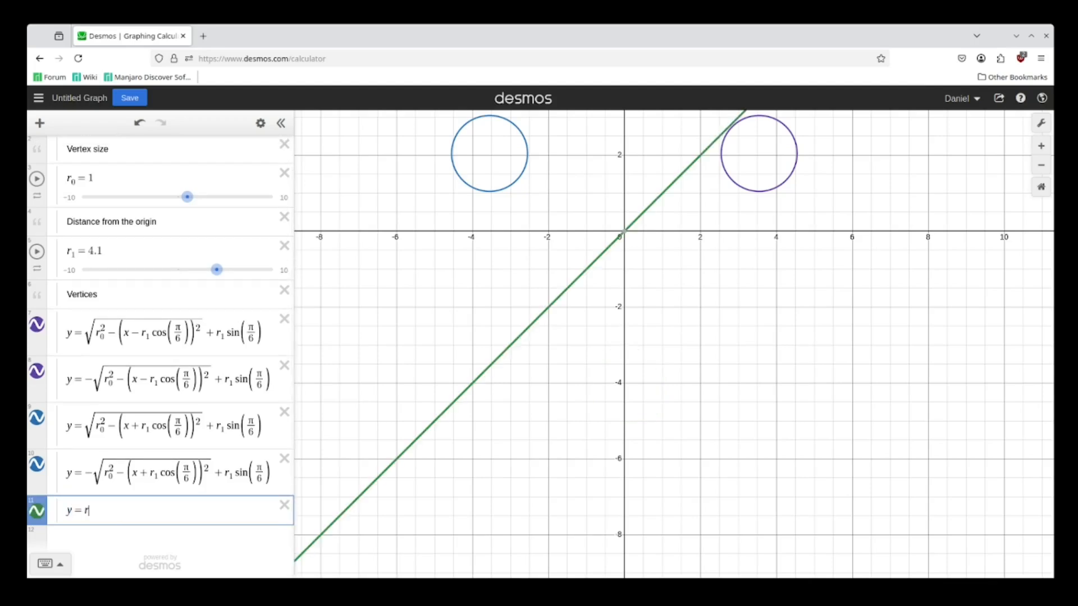
{"action": "key", "text": "BackSpace"}
{"action": "type", "text": "sqrtr1"}
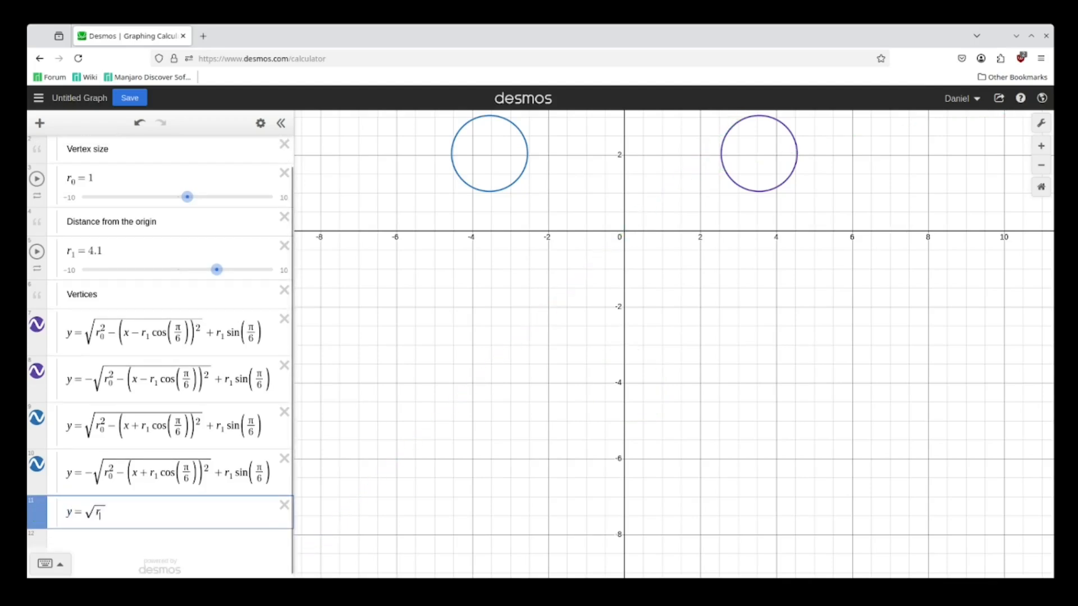
{"action": "type", "text": "0"}
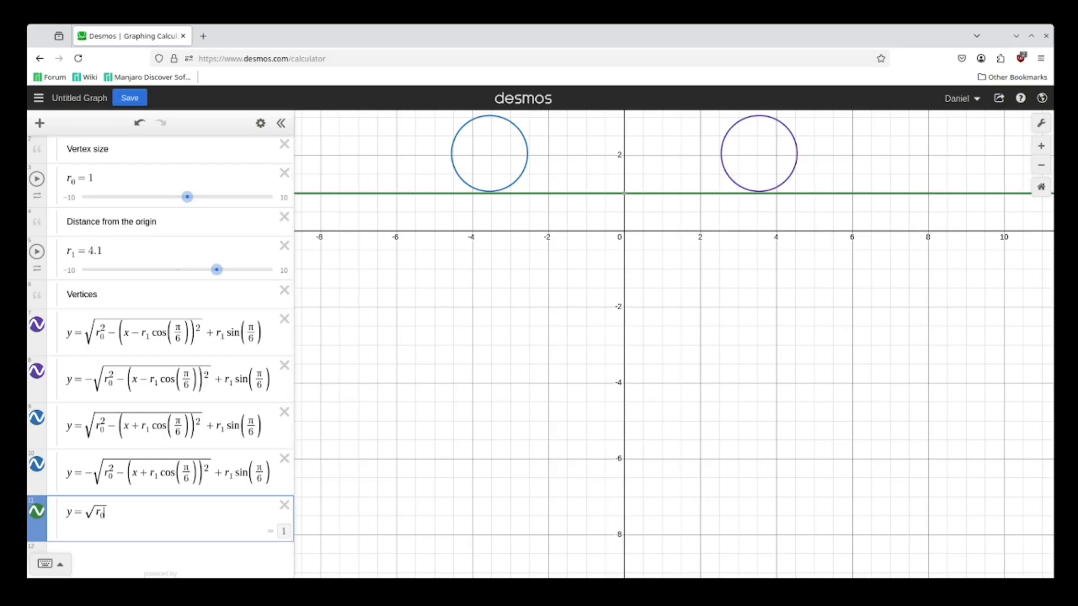
{"action": "type", "text": "^2"}
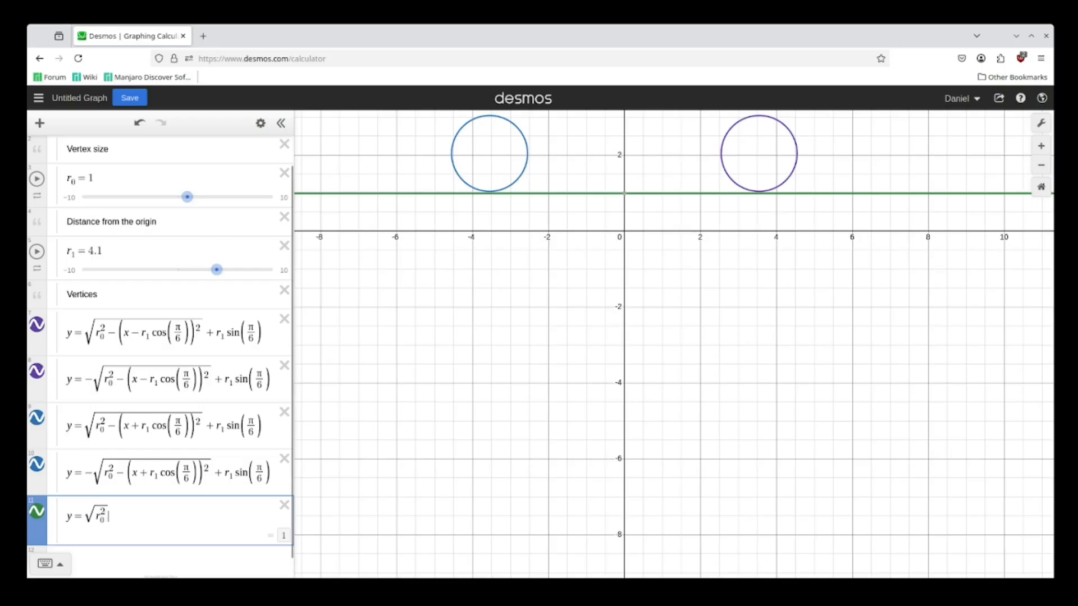
{"action": "key", "text": "Right"}
{"action": "type", "text": "-x"}
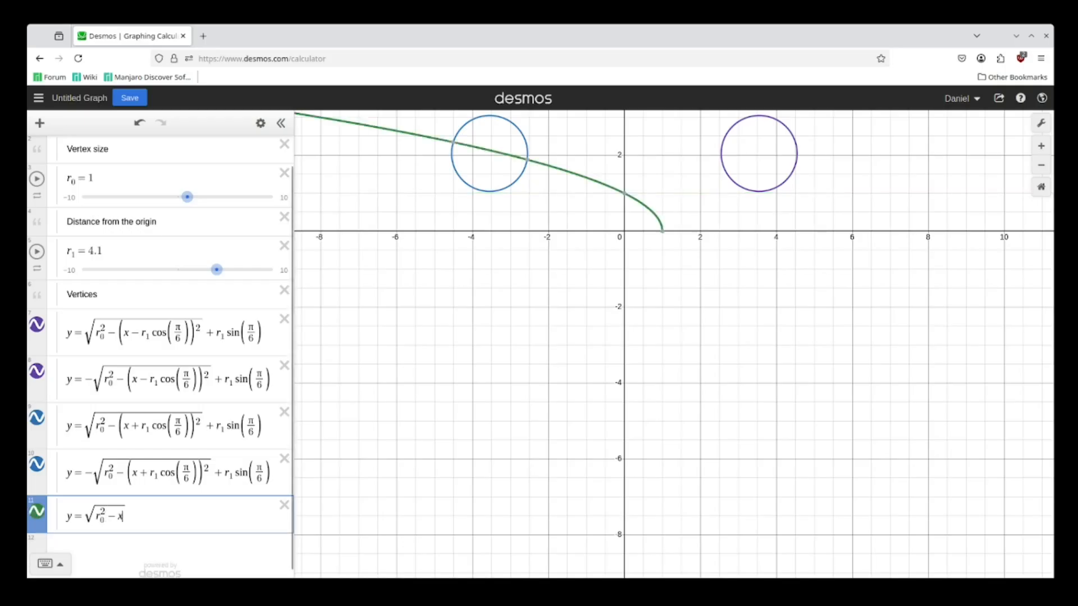
{"action": "type", "text": "^2"}
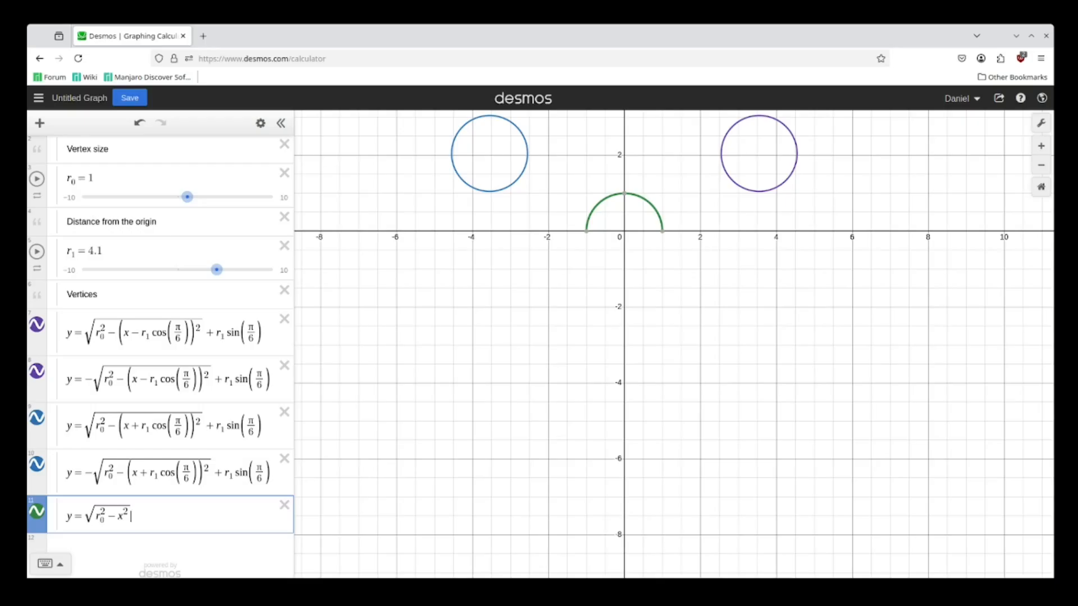
{"action": "key", "text": "Right"}
{"action": "key", "text": "Right"}
{"action": "type", "text": "-r1"}
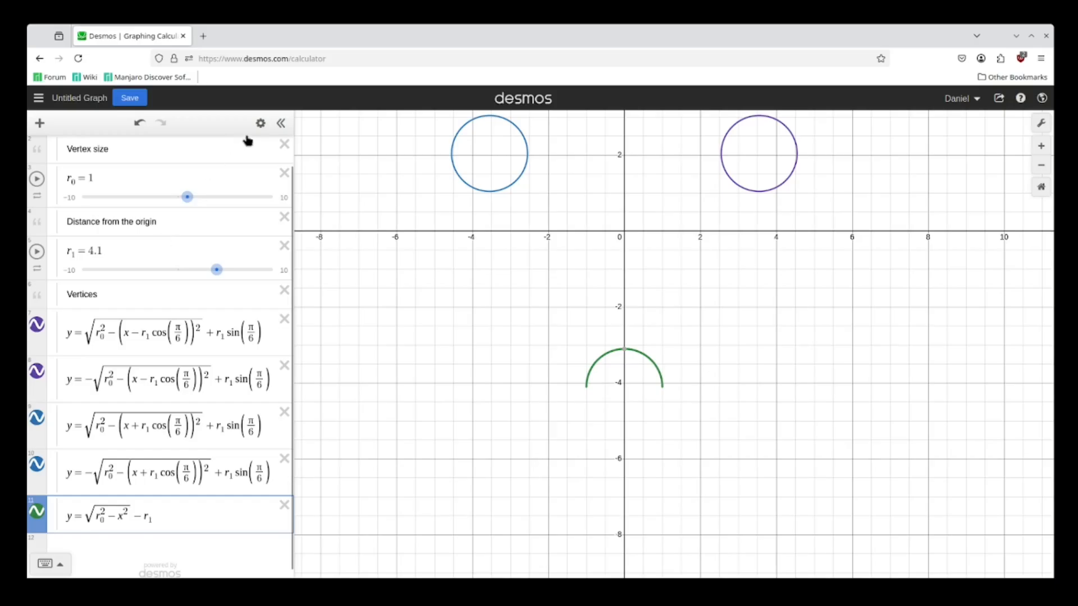
Duplicate the green upper-semicircle equation and put a minus sign before the copy's square root.
{"action": "left_click", "coordinate": [261, 123]}
{"action": "left_click", "coordinate": [253, 515]}
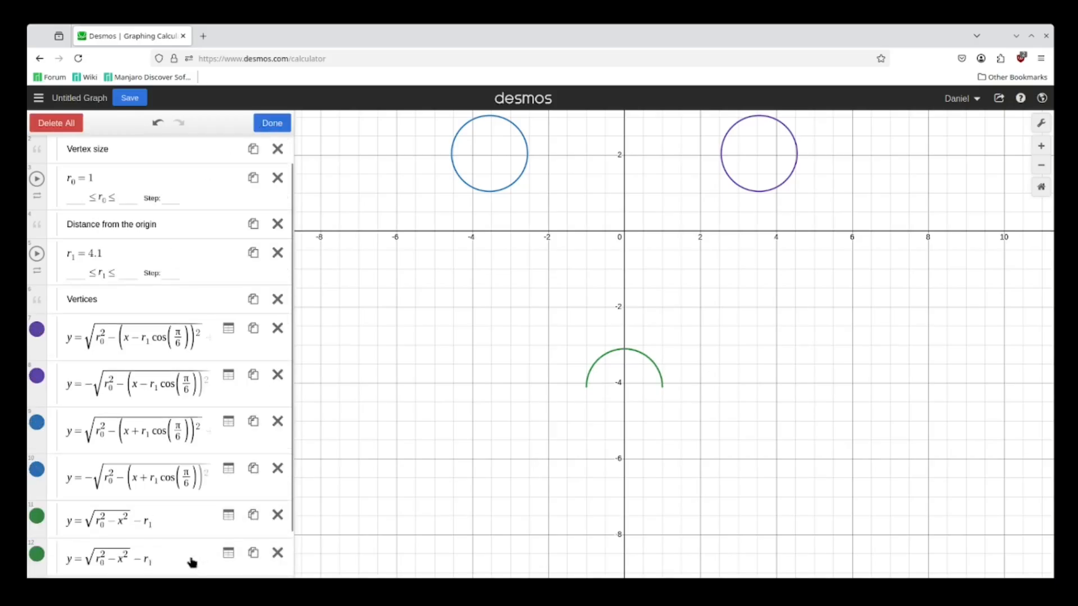
{"action": "left_click", "coordinate": [203, 525]}
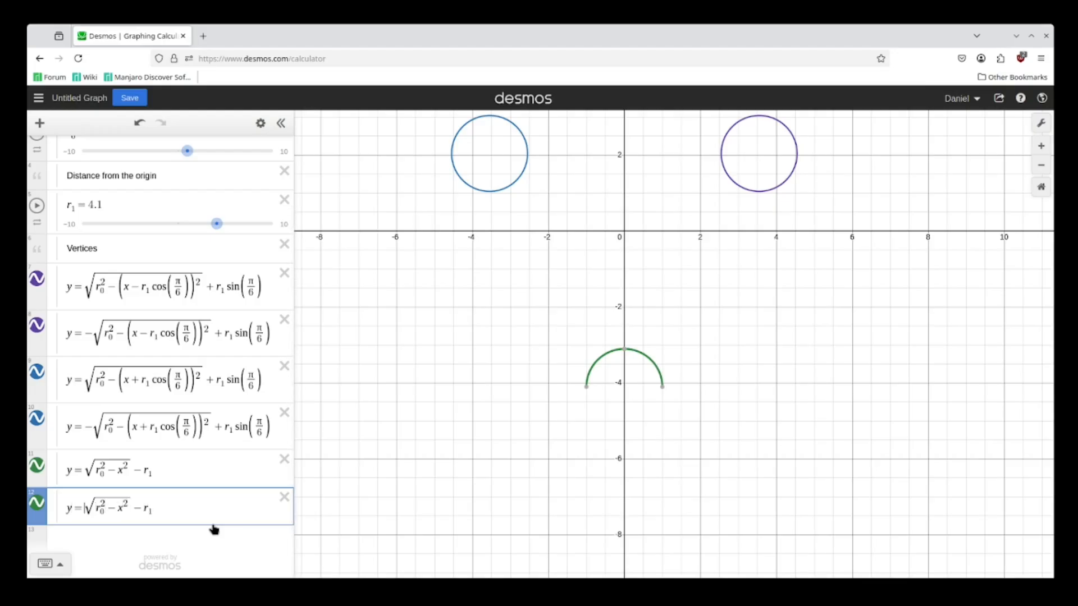
{"action": "type", "text": "-"}
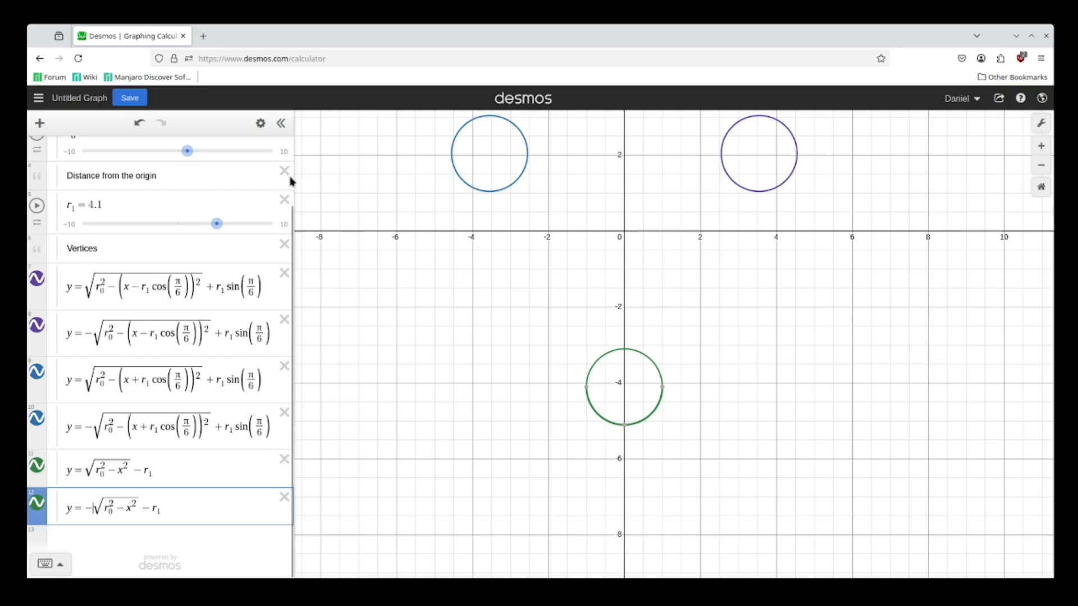
{"action": "left_click", "coordinate": [131, 99]}
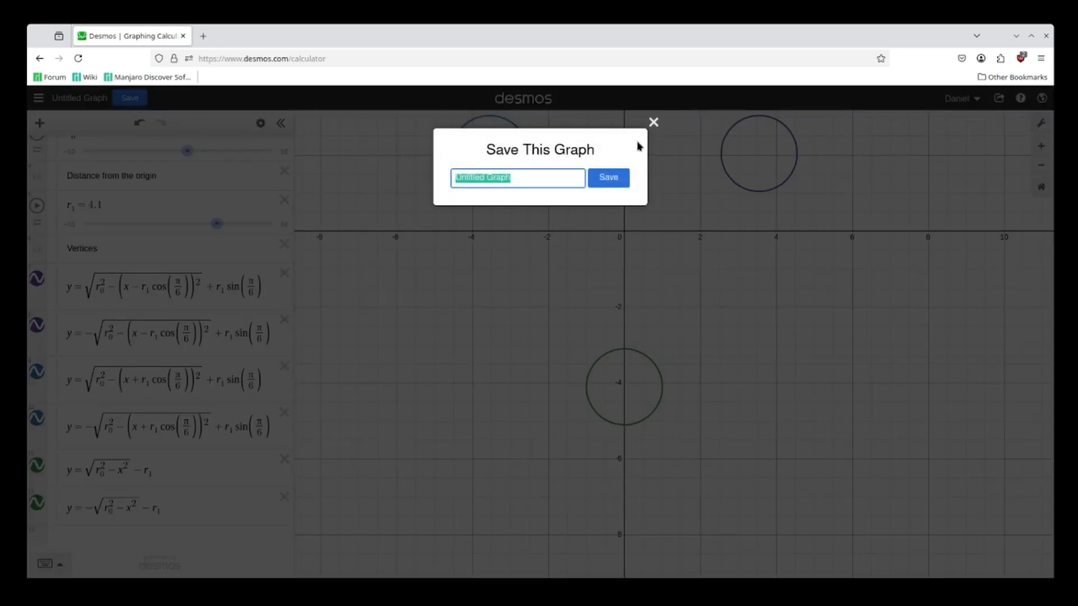
{"action": "left_click", "coordinate": [654, 122]}
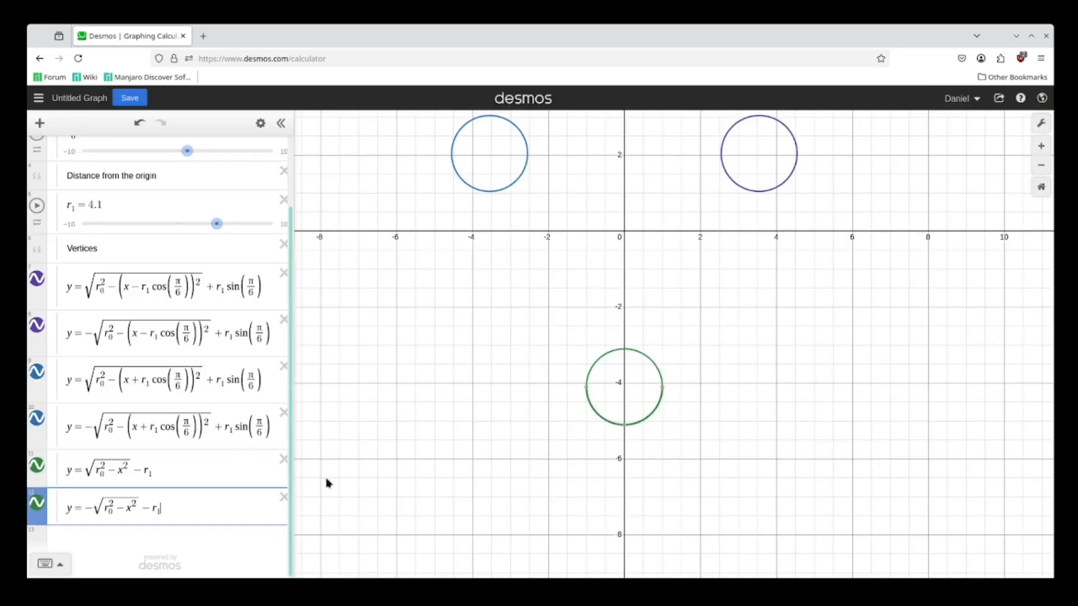
{"action": "left_click_drag", "start_coordinate": [479, 320], "coordinate": [490, 448]}
{"action": "left_click_drag", "start_coordinate": [576, 354], "coordinate": [548, 303]}
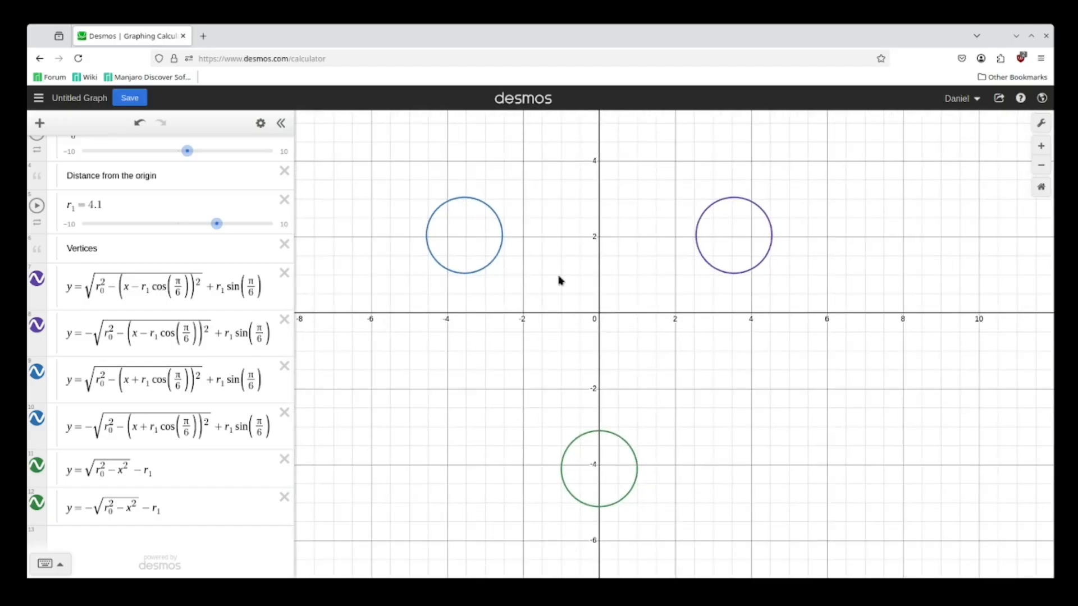
{"action": "left_click", "coordinate": [473, 202]}
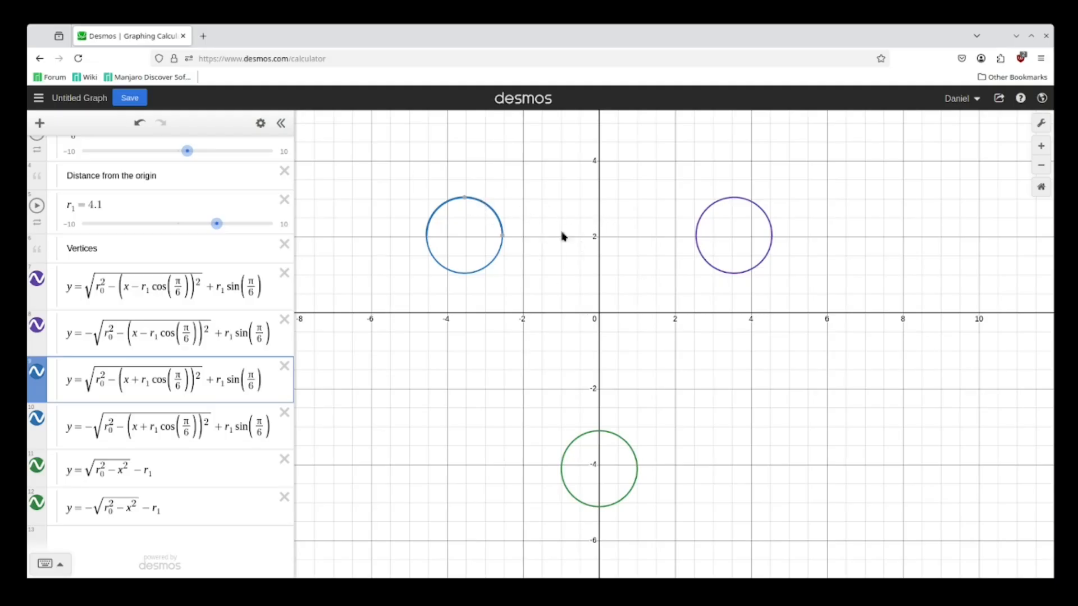
{"action": "mouse_move", "coordinate": [471, 203]}
{"action": "left_click", "coordinate": [736, 206]}
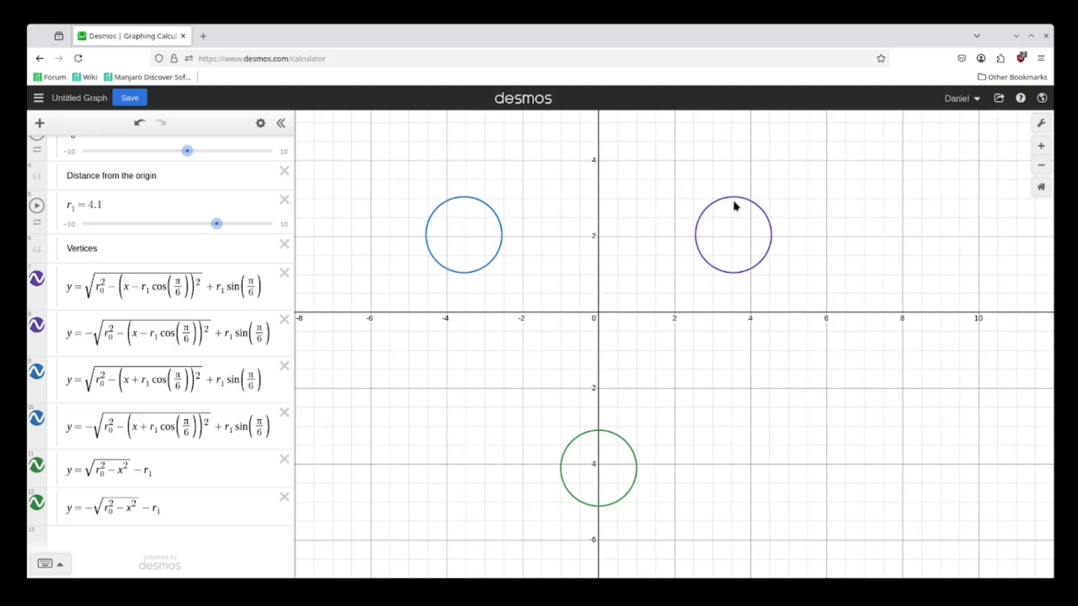
{"action": "left_click", "coordinate": [473, 204]}
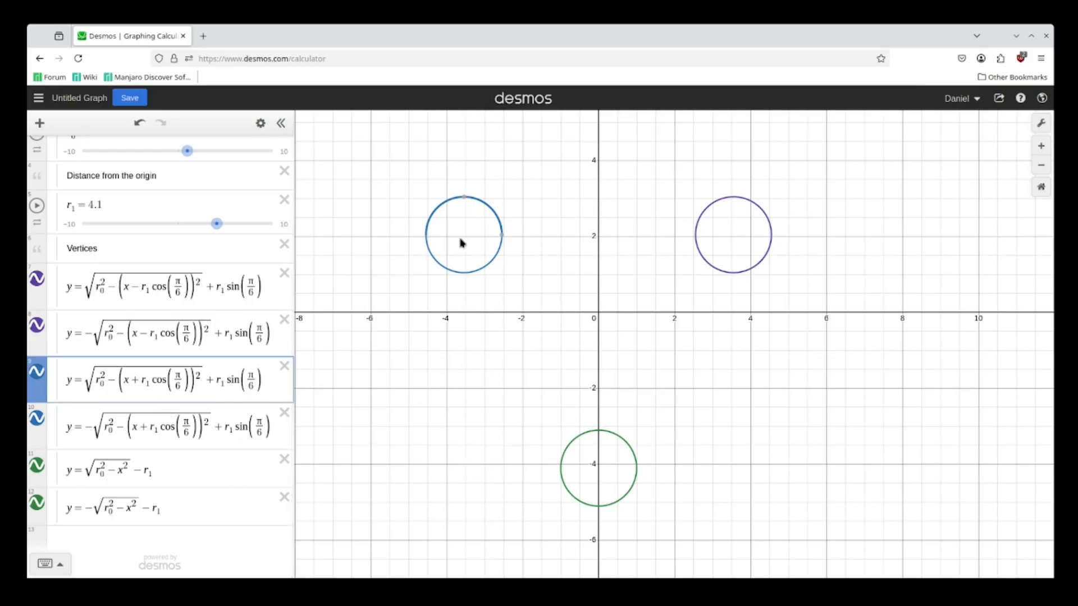
Add a note reading Edges below the green lower-semicircle equation, followed by an empty expression line.
{"action": "left_click", "coordinate": [208, 511]}
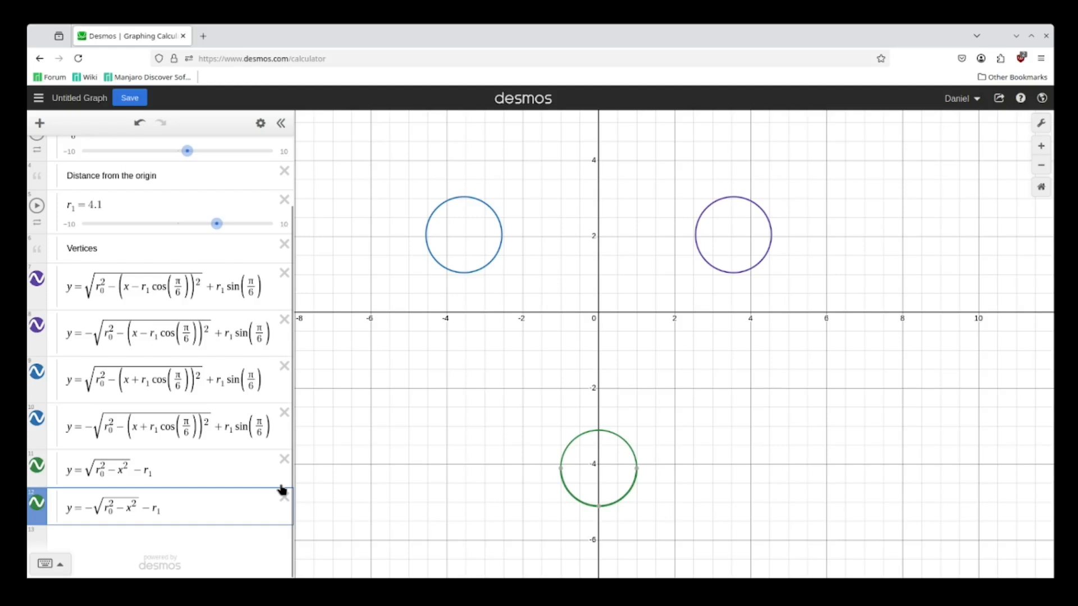
{"action": "key", "text": "Return"}
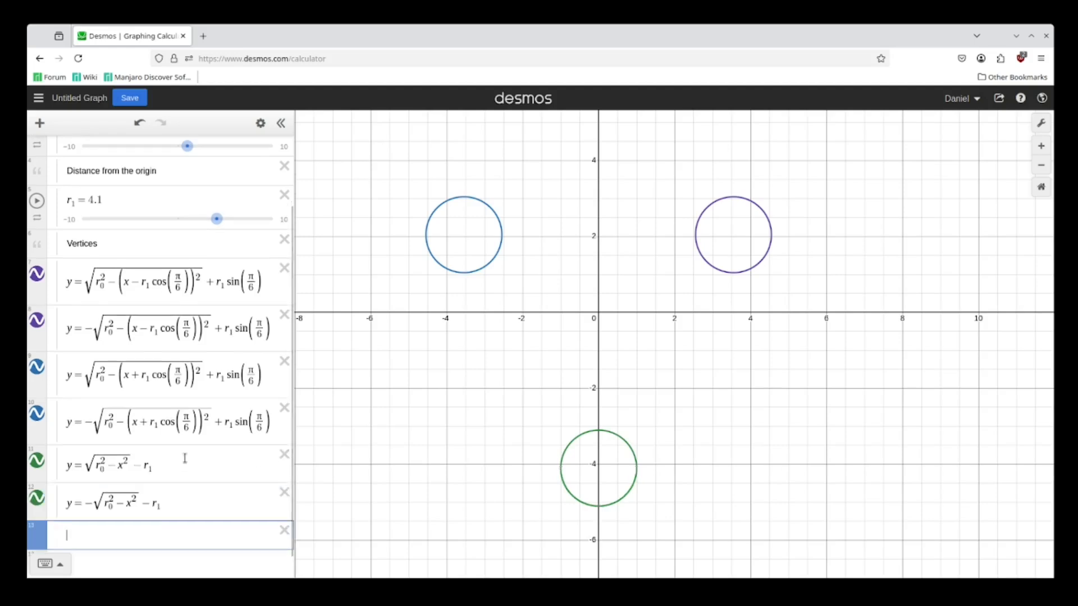
{"action": "type", "text": "\"Edges"}
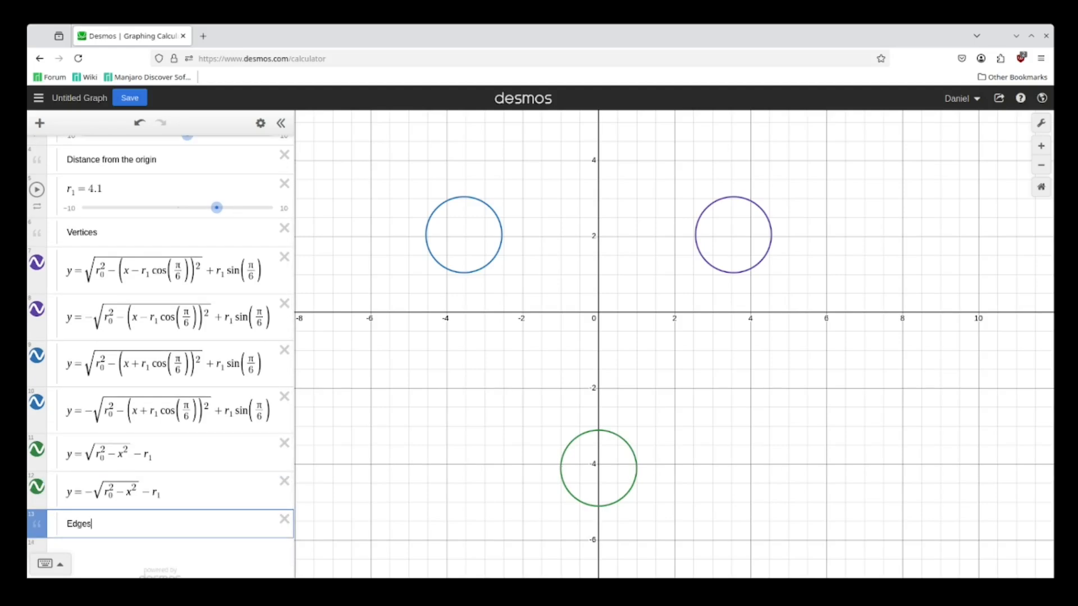
{"action": "key", "text": "Return"}
{"action": "scroll", "coordinate": [204, 416], "scroll_direction": "down", "scroll_amount": 1}
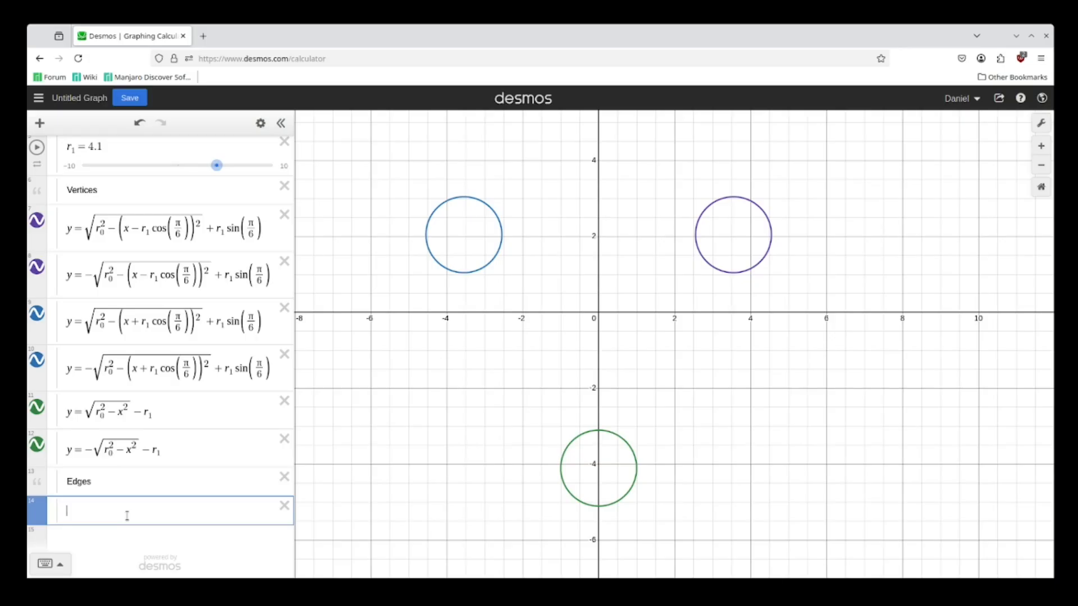
Enter y = r₁ sin(π/6) + r₀ under the Edges note, copying the sine term from the purple upper-semicircle equation.
{"action": "type", "text": "y="}
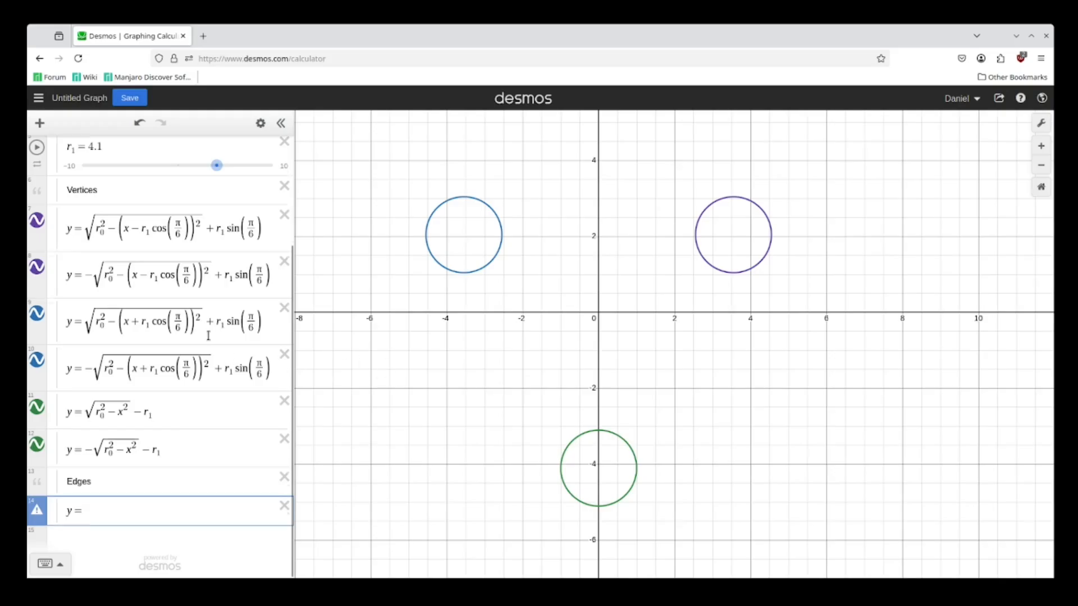
{"action": "scroll", "coordinate": [209, 336], "scroll_direction": "up", "scroll_amount": 1}
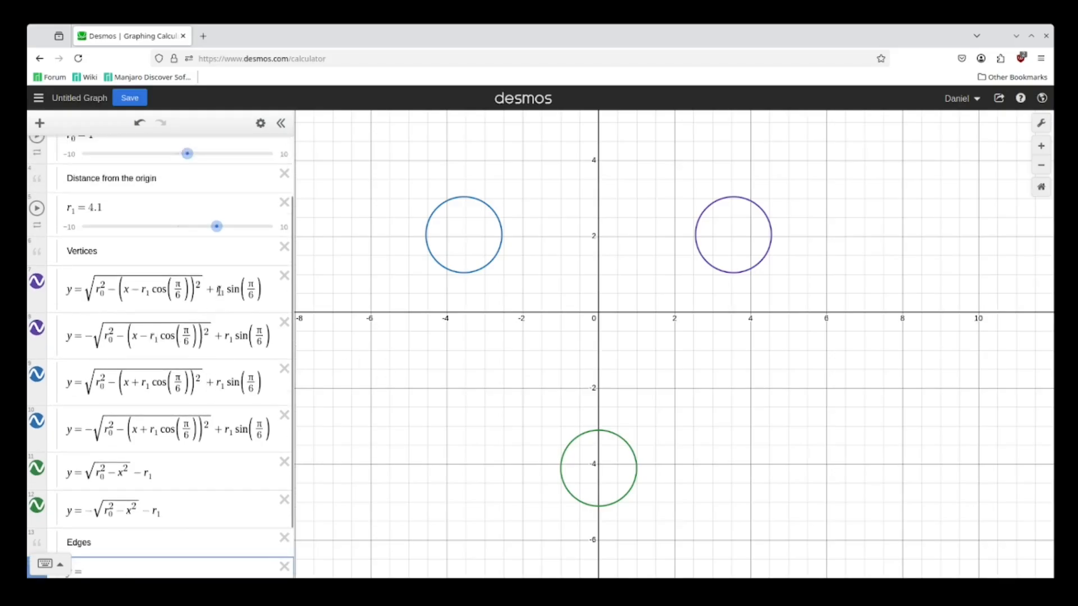
{"action": "left_click_drag", "start_coordinate": [220, 291], "coordinate": [259, 293]}
{"action": "key", "text": "ctrl+c"}
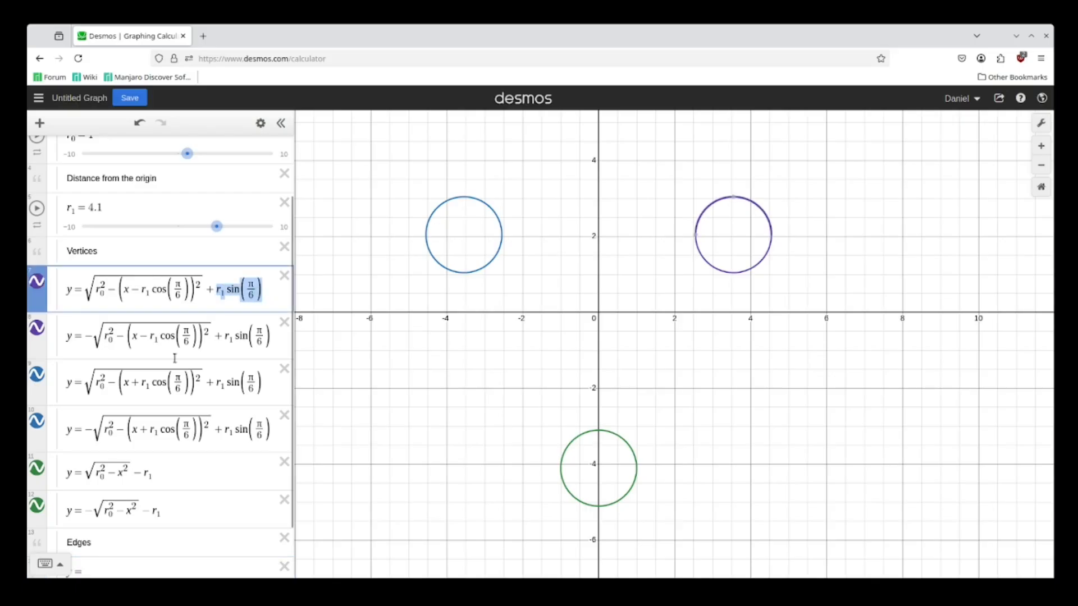
{"action": "scroll", "coordinate": [135, 445], "scroll_direction": "down", "scroll_amount": 1}
{"action": "left_click", "coordinate": [129, 508]}
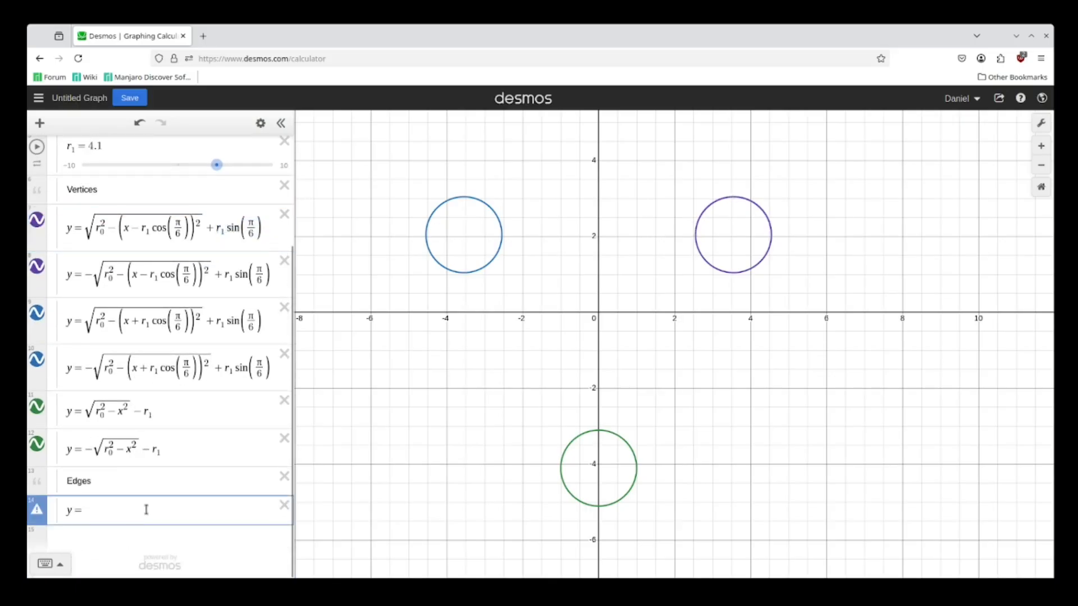
{"action": "key", "text": "ctrl+v"}
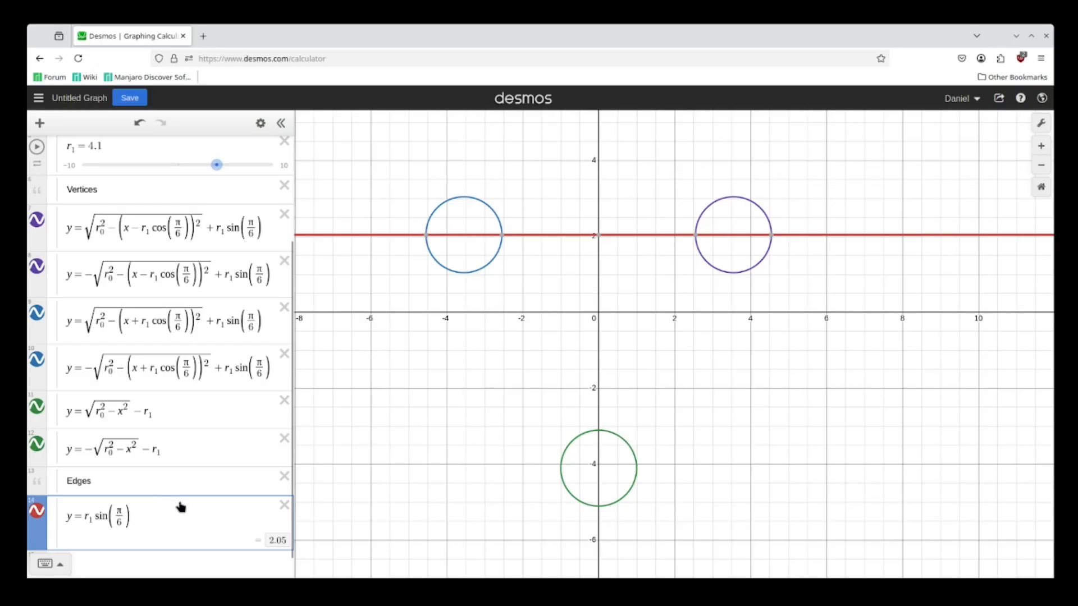
{"action": "scroll", "coordinate": [154, 361], "scroll_direction": "up", "scroll_amount": 2}
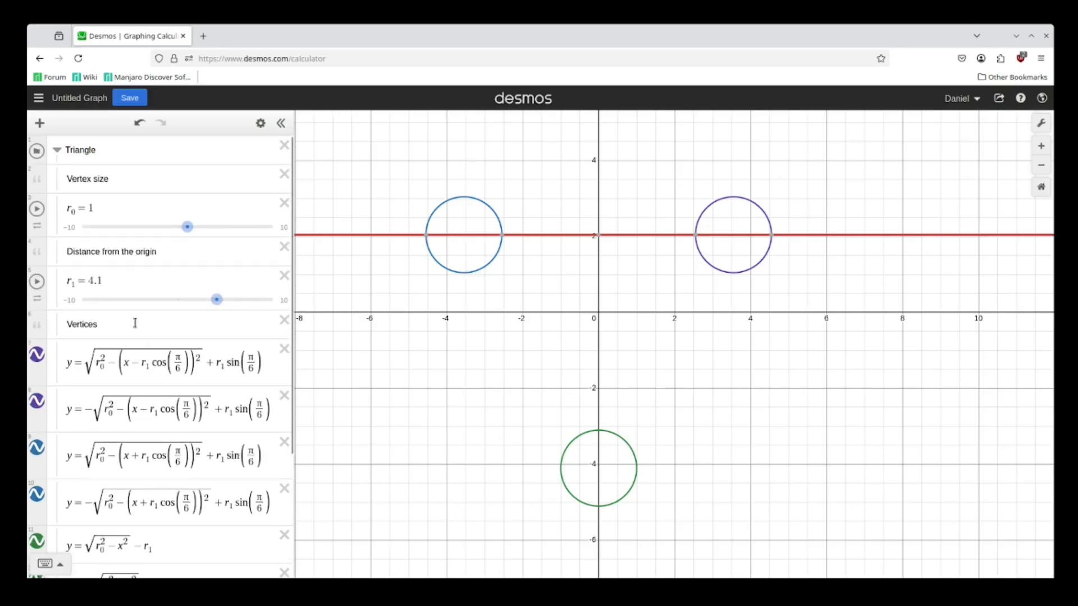
{"action": "scroll", "coordinate": [138, 344], "scroll_direction": "down", "scroll_amount": 3}
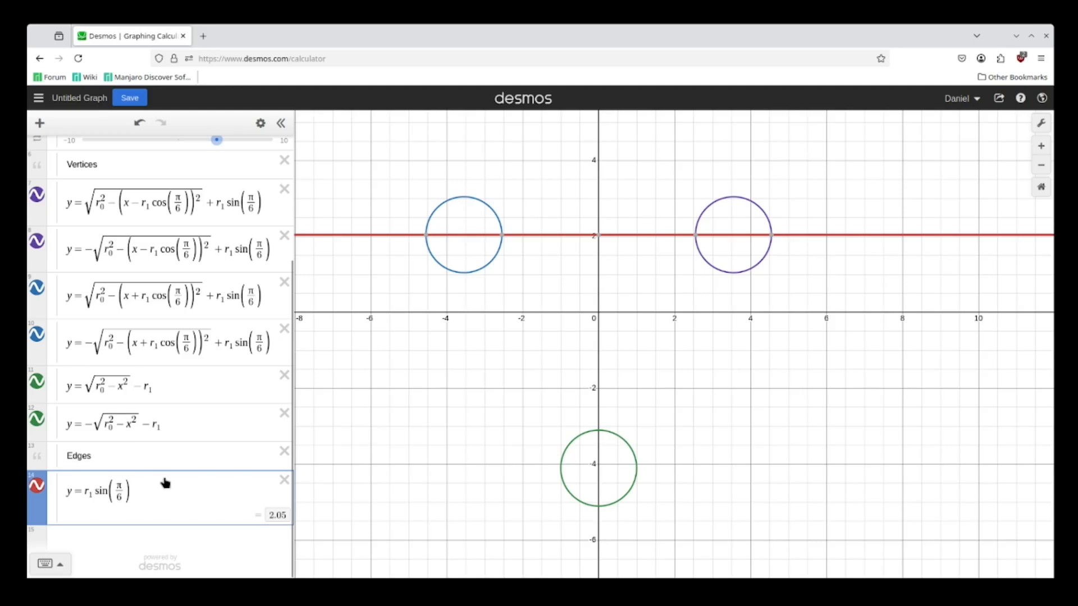
{"action": "type", "text": "+r_0"}
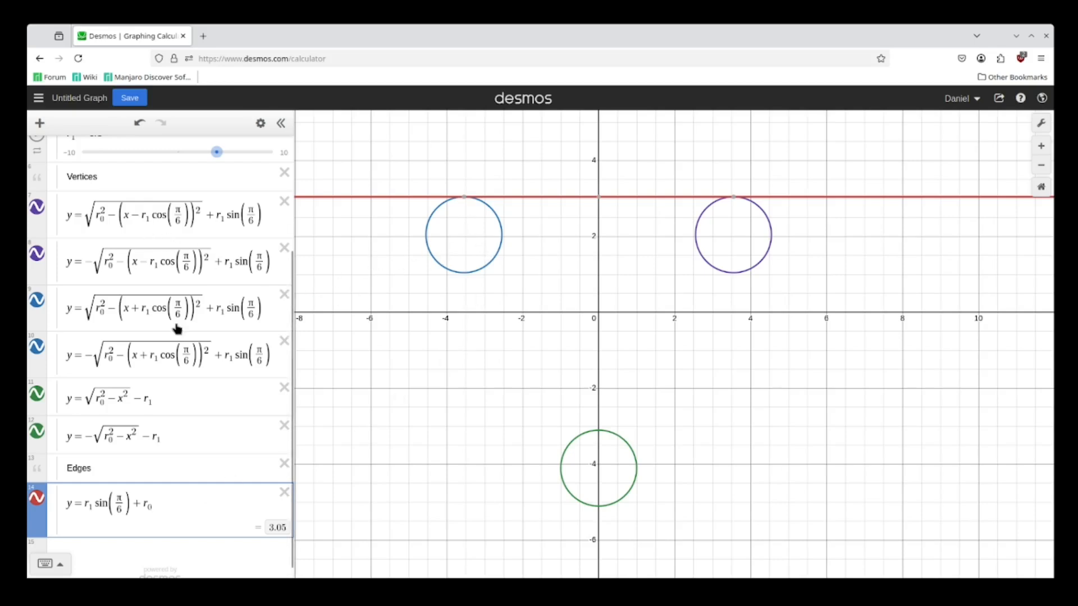
Restrict the horizontal edge line to −r₁ cos(π/6) ≤ x ≤ r₁ cos(π/6), copying the cosine term from the blue upper-semicircle equation.
{"action": "left_click_drag", "start_coordinate": [141, 307], "coordinate": [189, 308]}
{"action": "key", "text": "ctrl+c"}
{"action": "left_click", "coordinate": [191, 507]}
{"action": "type", "text": "{x"}
{"action": "key", "text": "BackSpace"}
{"action": "key", "text": "ctrl+v"}
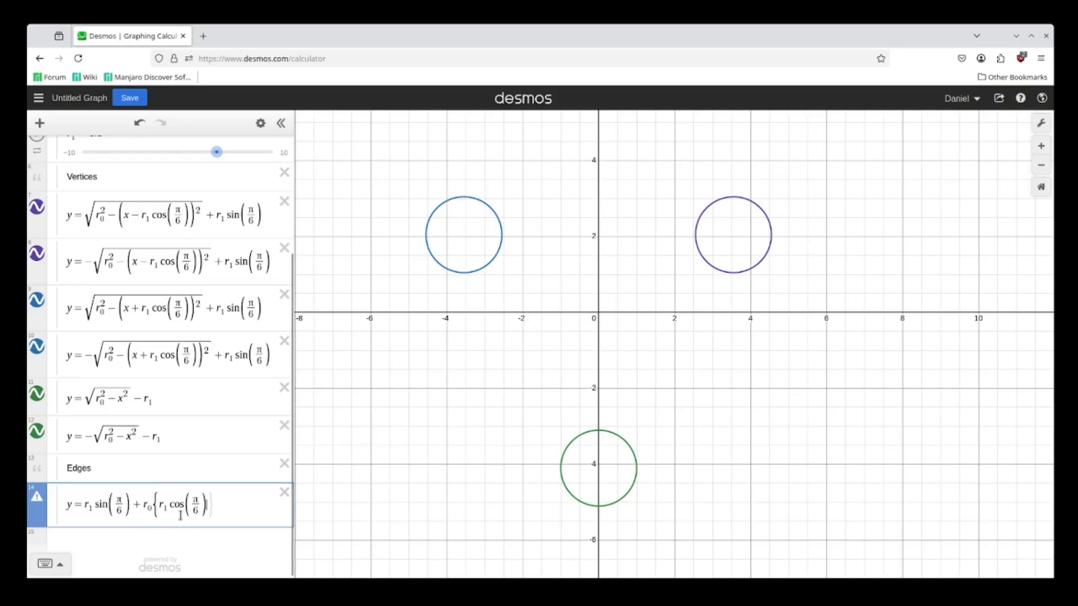
{"action": "type", "text": "-"}
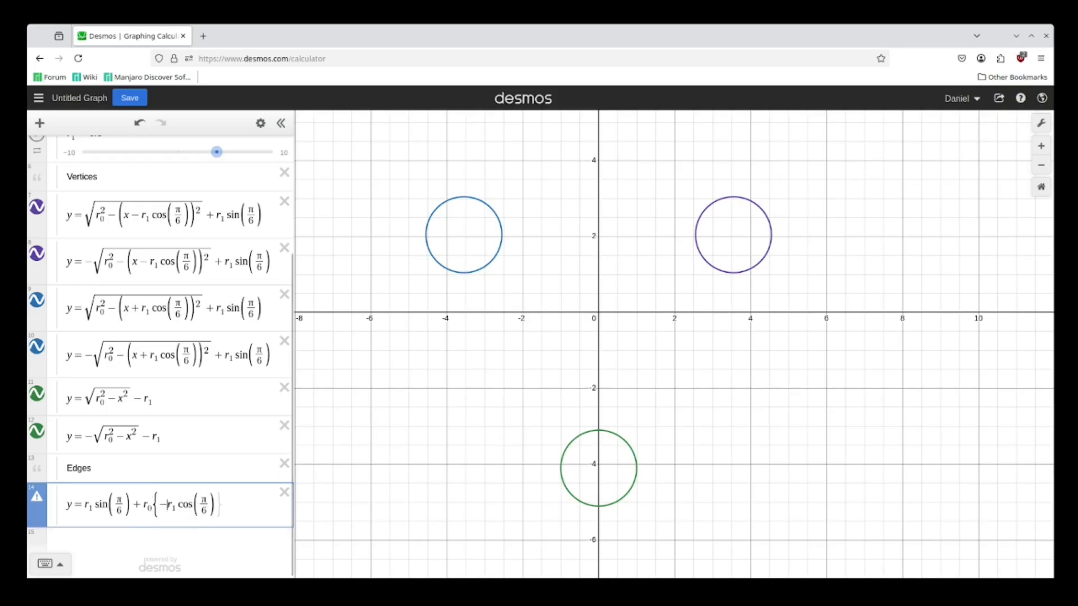
{"action": "left_click", "coordinate": [221, 504]}
{"action": "type", "text": "<=x"}
{"action": "type", "text": "<"}
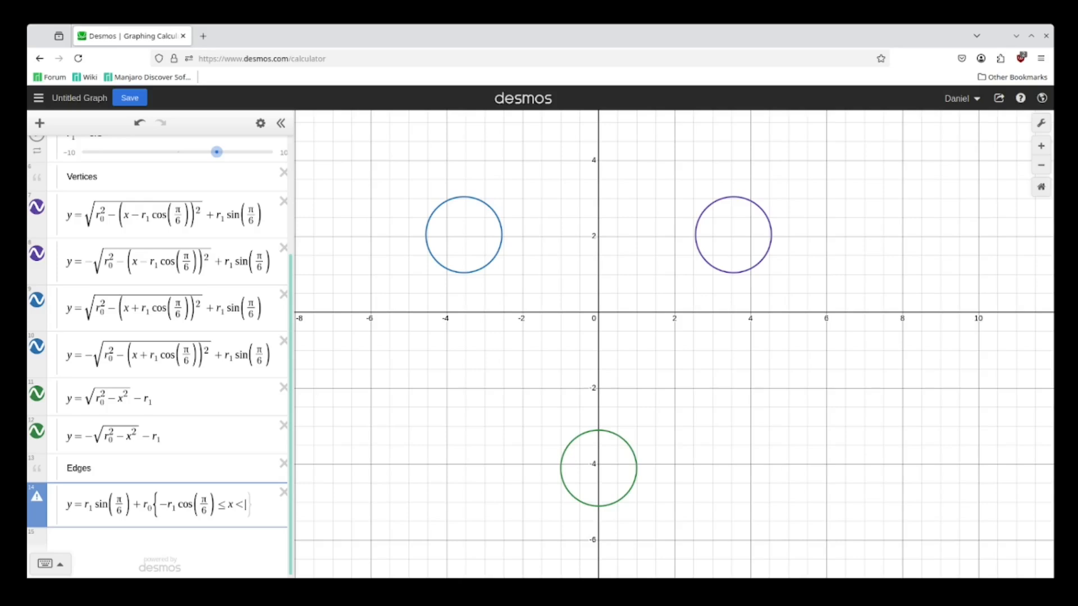
{"action": "type", "text": "r₁cos(π/6)"}
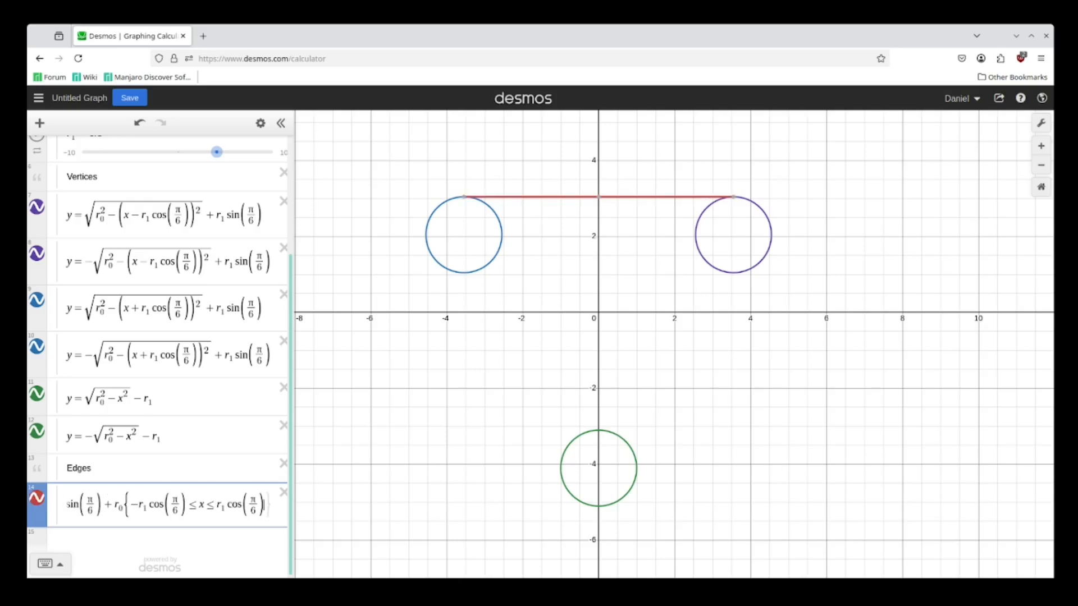
{"action": "type", "text": "}"}
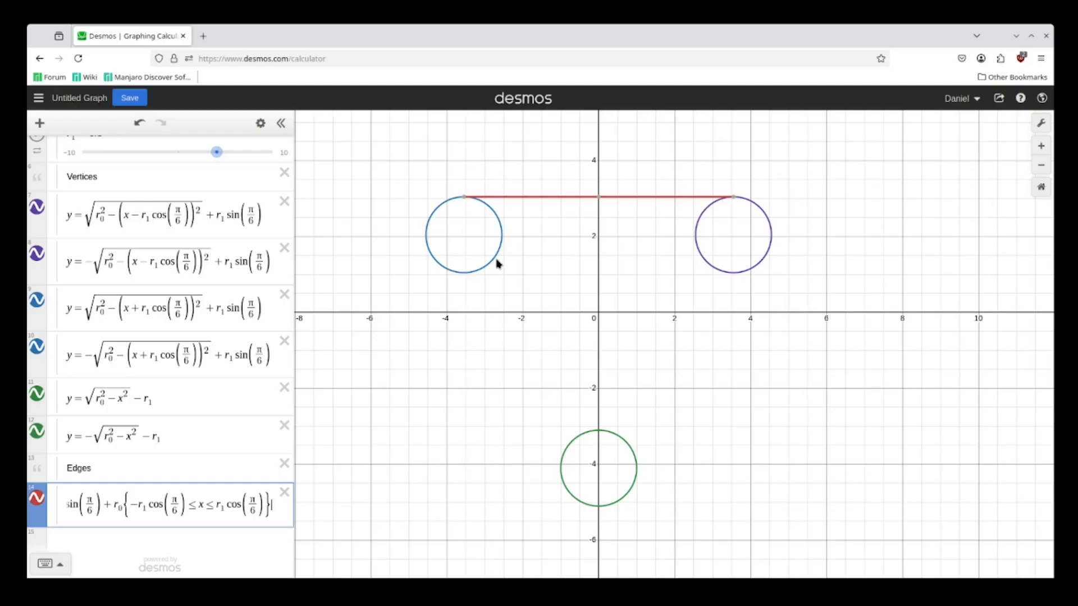
Restrict the blue upper semicircle to x ≤ −r₁ cos(π/6) and the purple upper semicircle to x ≥ r₁ cos(π/6).
{"action": "left_click", "coordinate": [443, 202]}
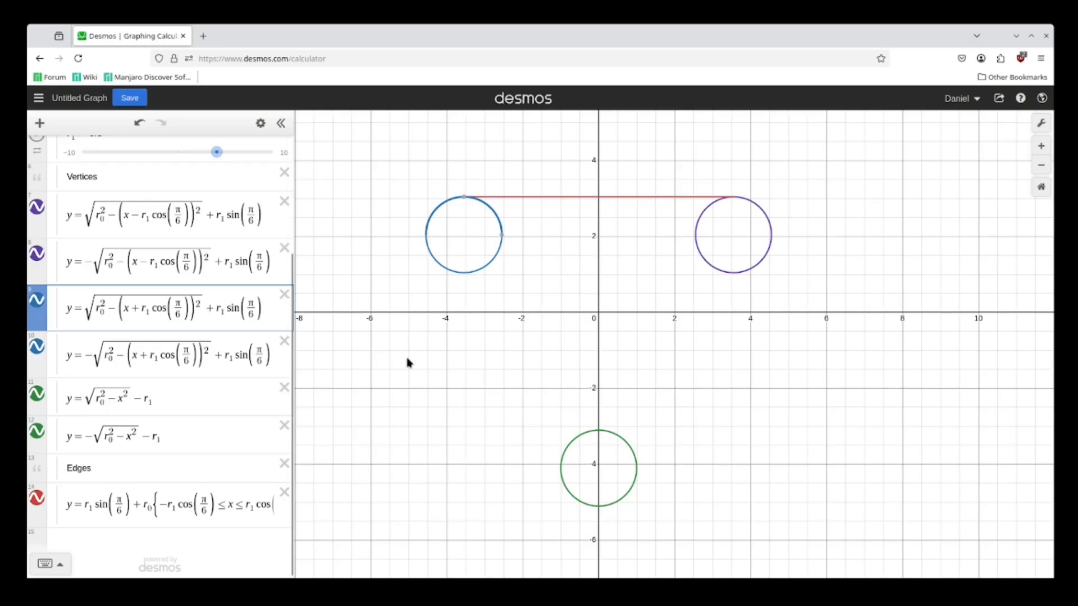
{"action": "type", "text": "{"}
{"action": "type", "text": "x<=-"}
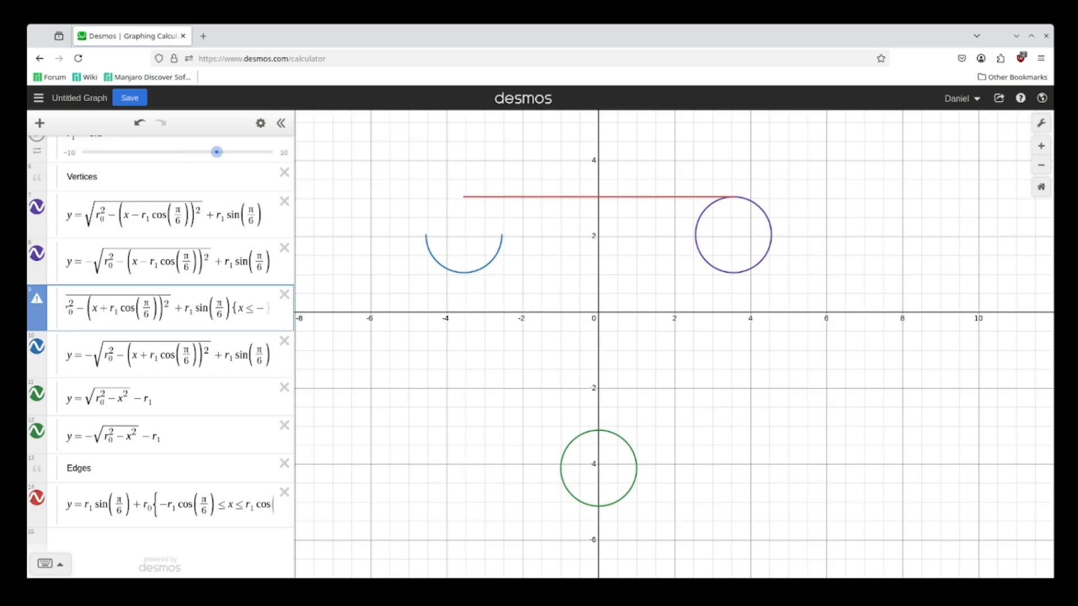
{"action": "type", "text": "r_1cos(pi/6)"}
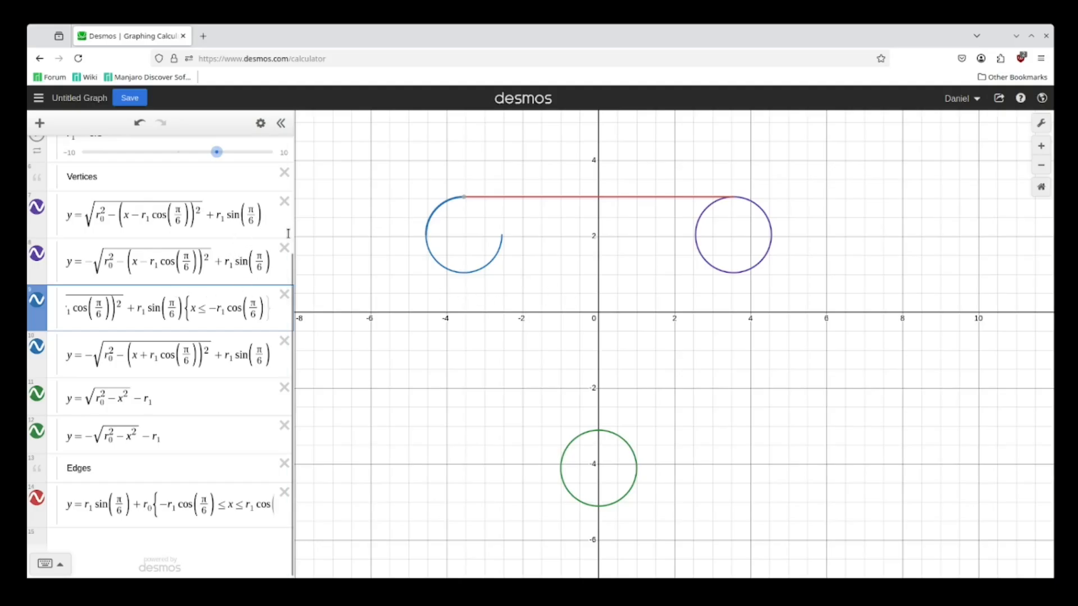
{"action": "left_click", "coordinate": [706, 212]}
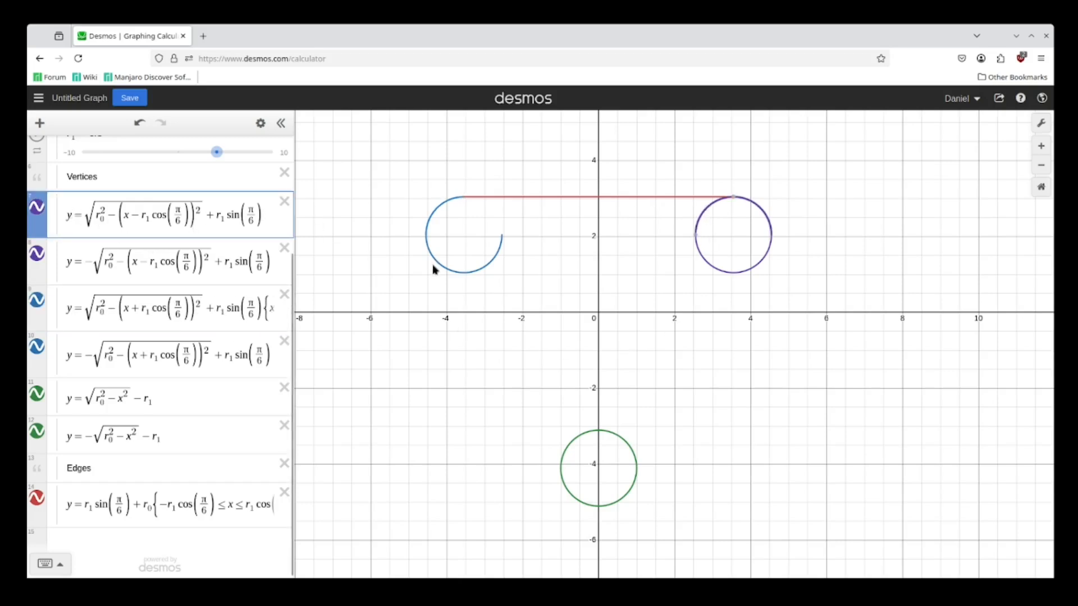
{"action": "type", "text": "{x>=r_1cos(pi/6)"}
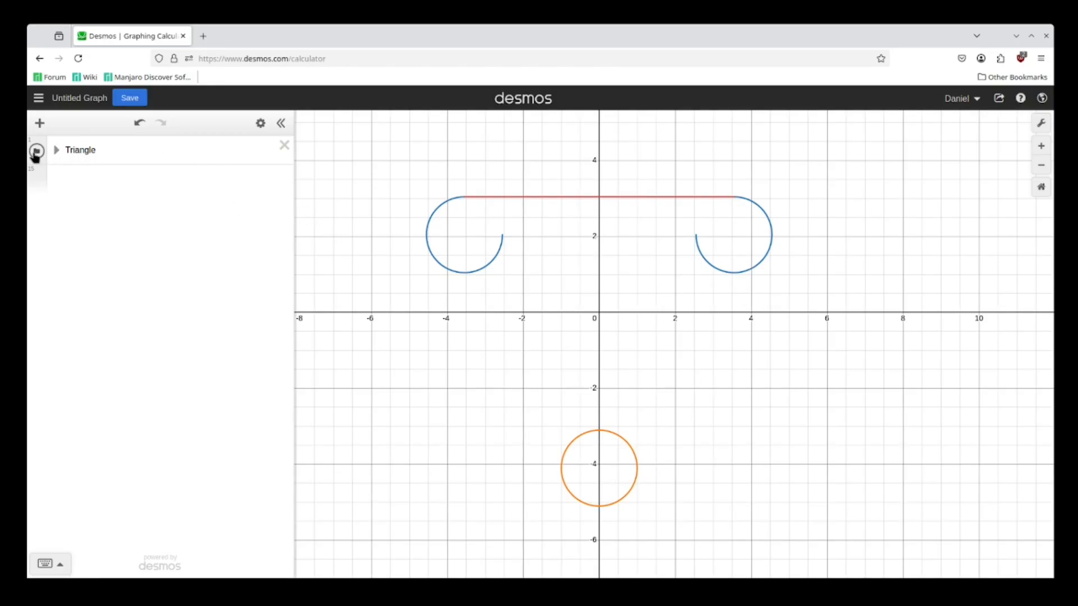
Expand the Triangle folder and hide the horizontal edge line and both semicircles of the left vertex circle.
{"action": "left_click", "coordinate": [57, 150]}
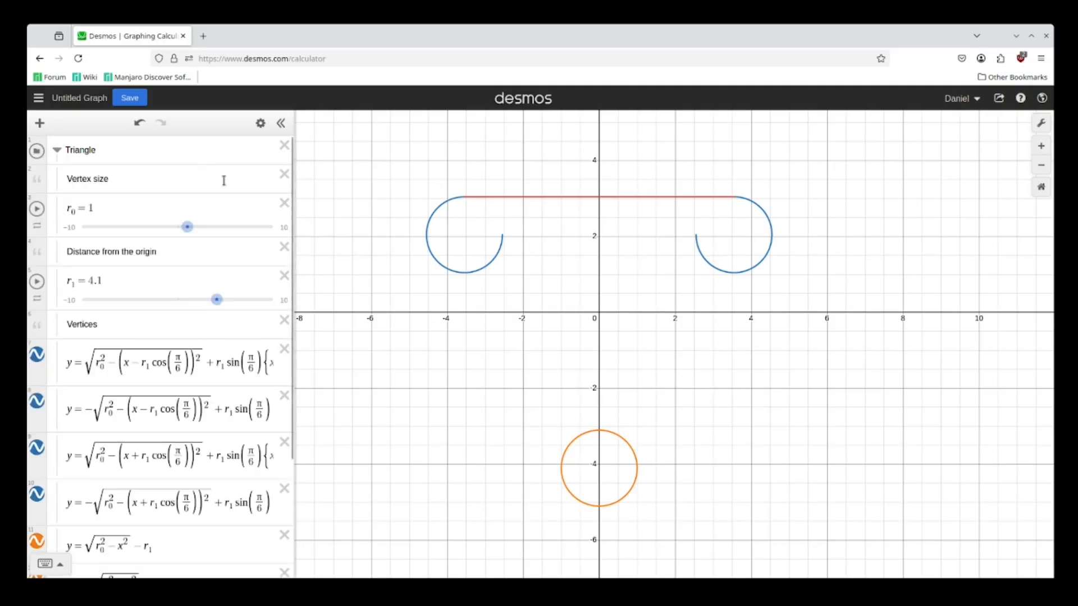
{"action": "scroll", "coordinate": [192, 285], "scroll_direction": "down", "scroll_amount": 3}
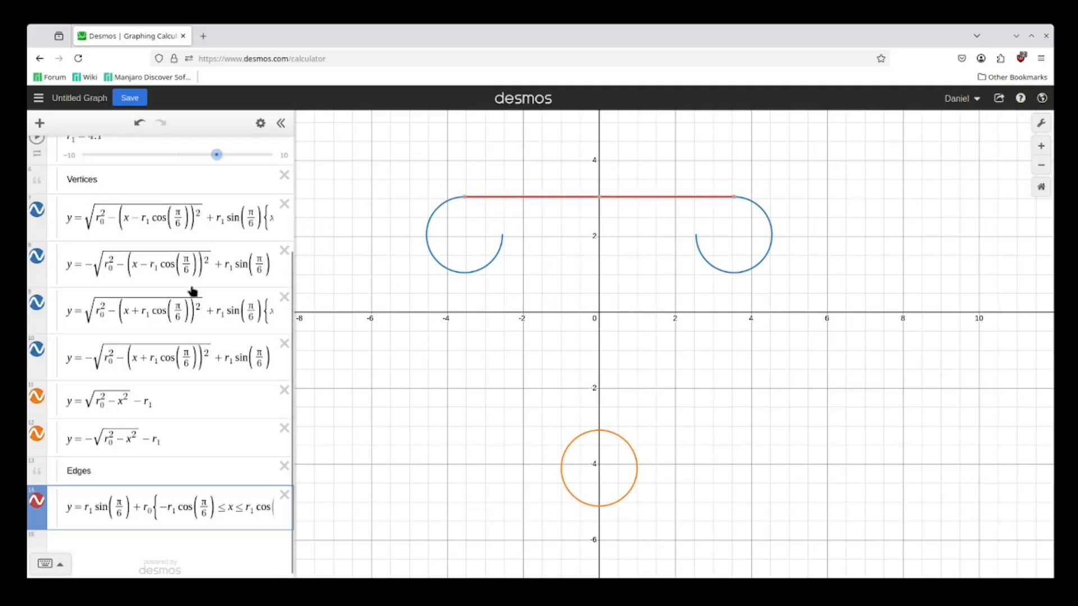
{"action": "left_click", "coordinate": [40, 502]}
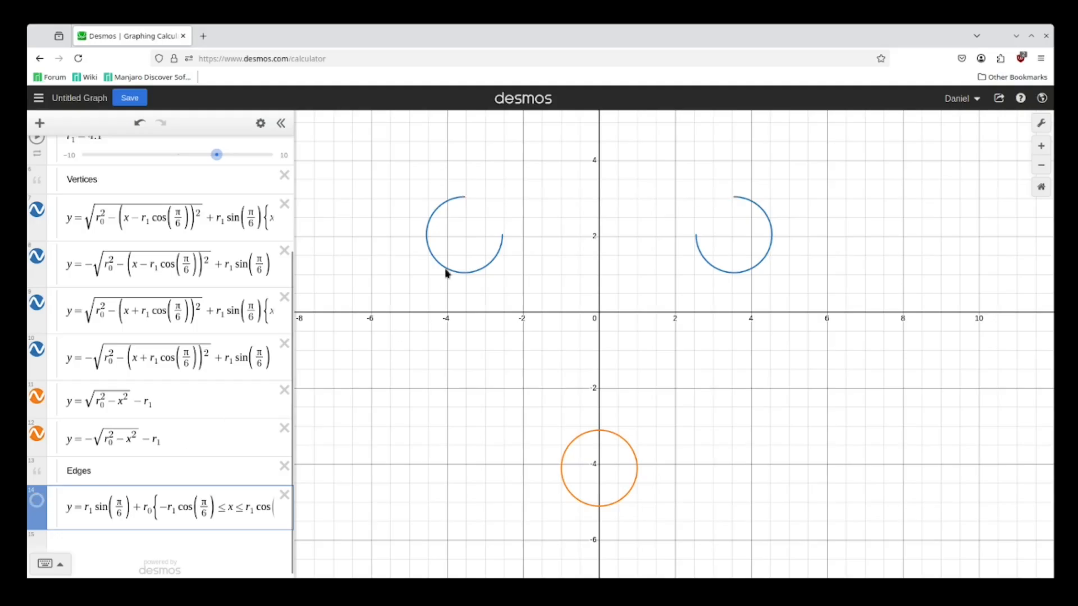
{"action": "left_click", "coordinate": [440, 292]}
{"action": "left_click", "coordinate": [435, 219]}
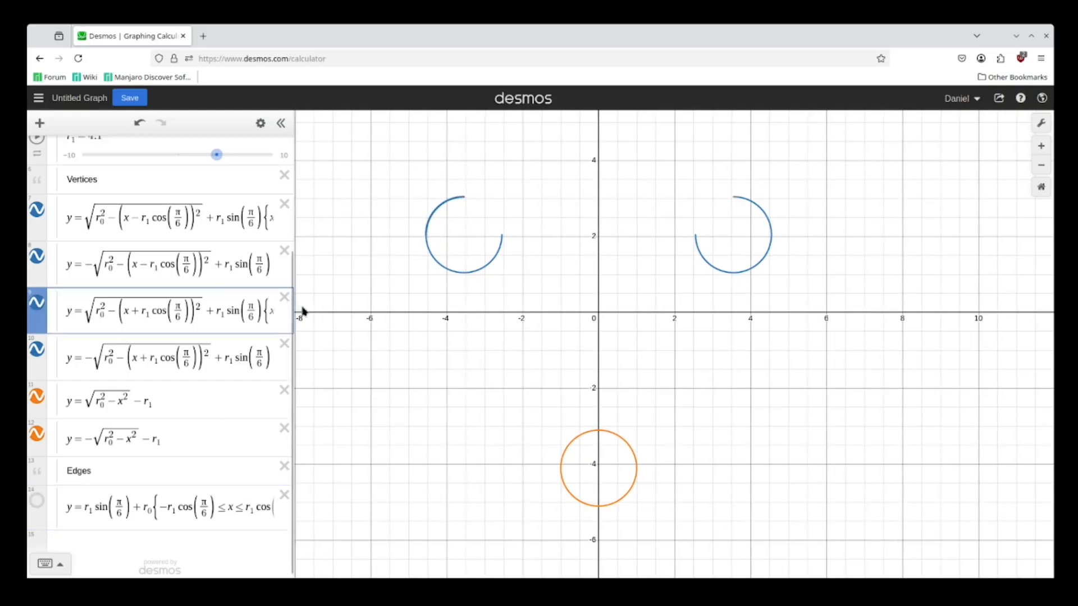
{"action": "left_click", "coordinate": [37, 305]}
{"action": "left_click", "coordinate": [38, 341]}
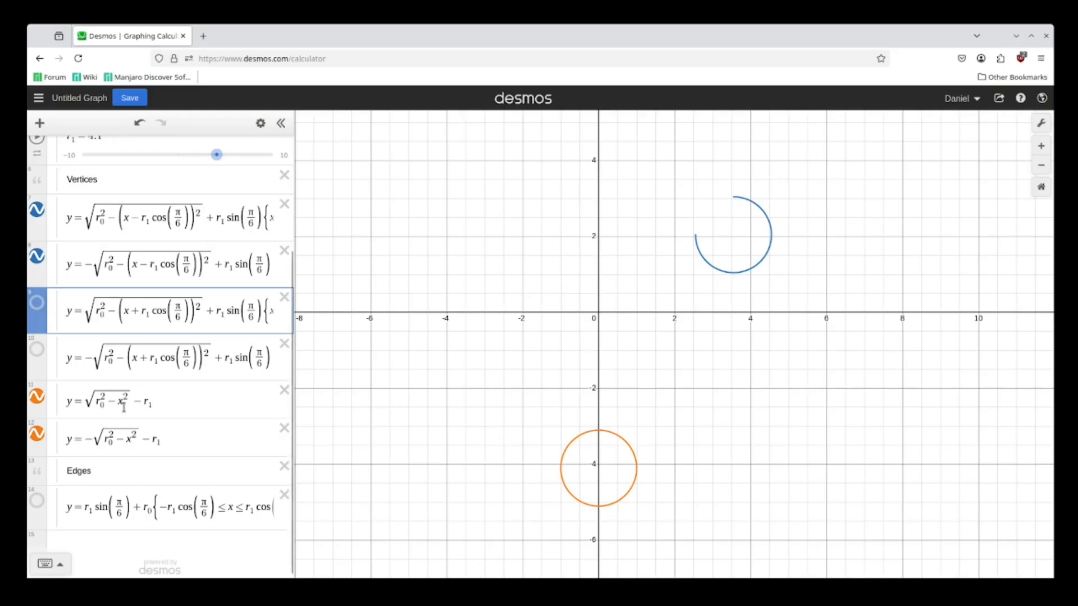
Add an expression below the edge line reading a₁ = r₀ cos( ) with the cosine argument left empty.
{"action": "scroll", "coordinate": [125, 406], "scroll_direction": "down", "scroll_amount": 1}
{"action": "left_click", "coordinate": [199, 508]}
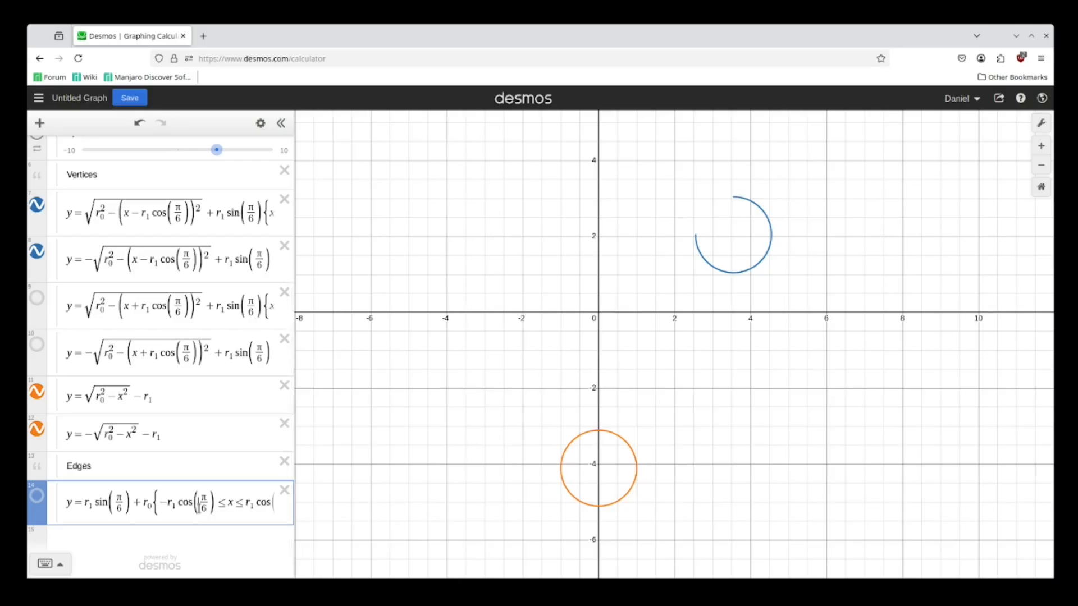
{"action": "key", "text": "Return"}
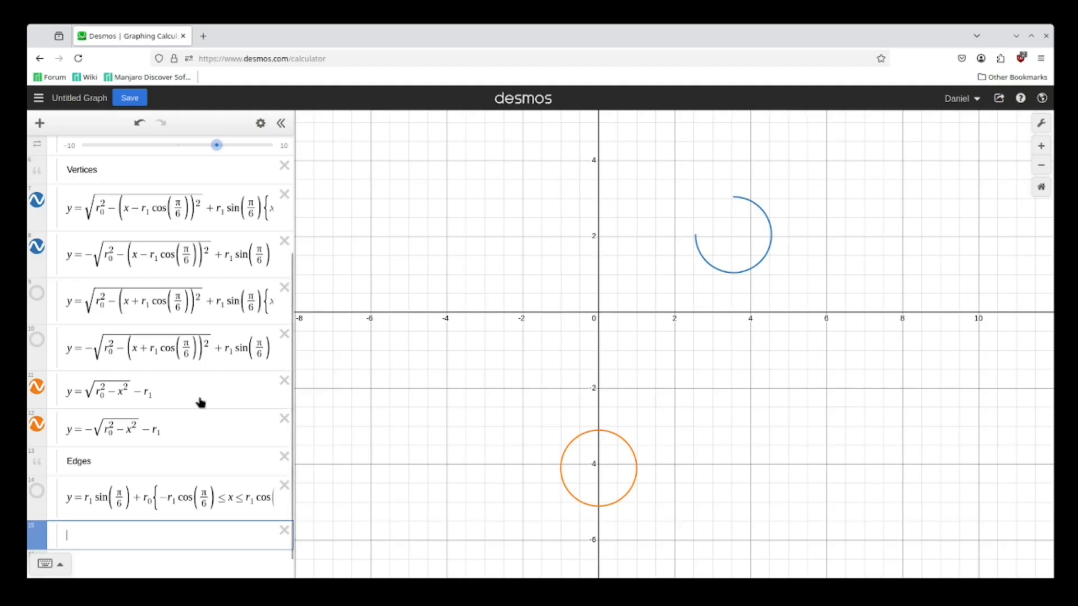
{"action": "left_click", "coordinate": [729, 273]}
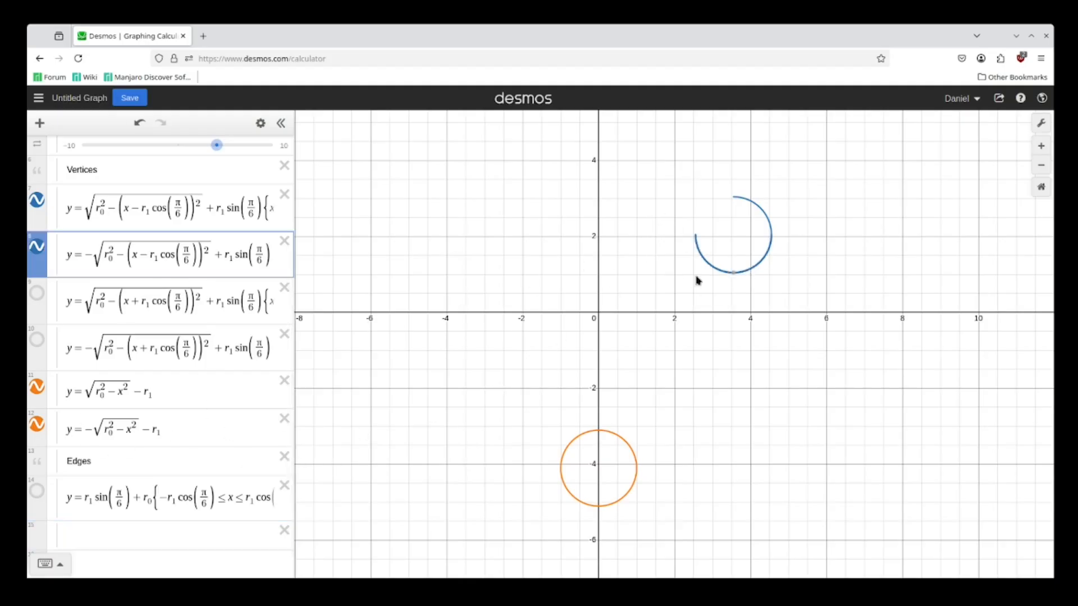
{"action": "left_click", "coordinate": [121, 537]}
{"action": "type", "text": "a_"}
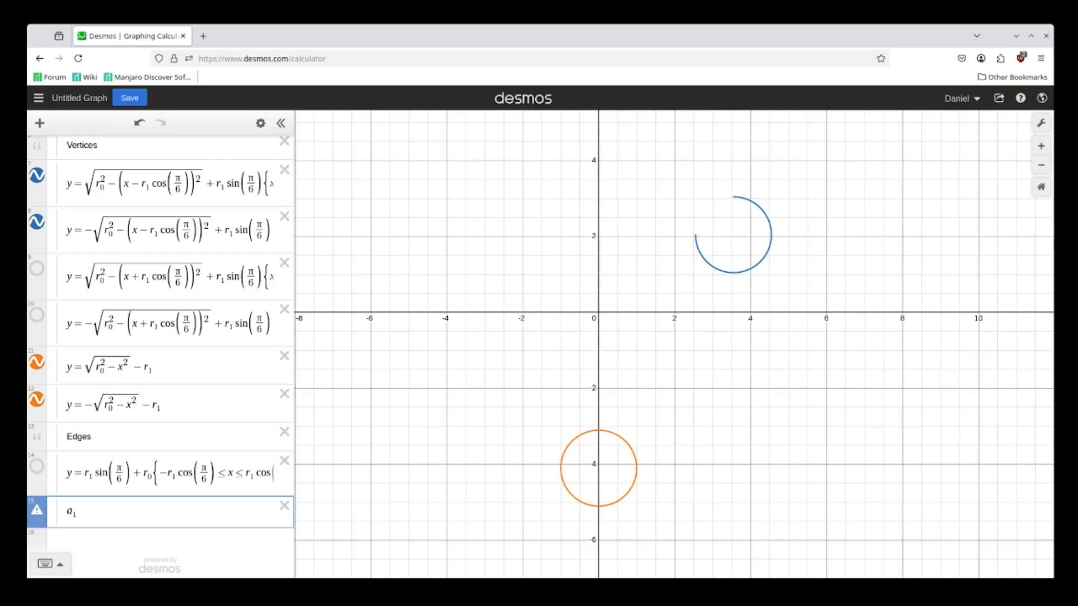
{"action": "type", "text": "1=r_0"}
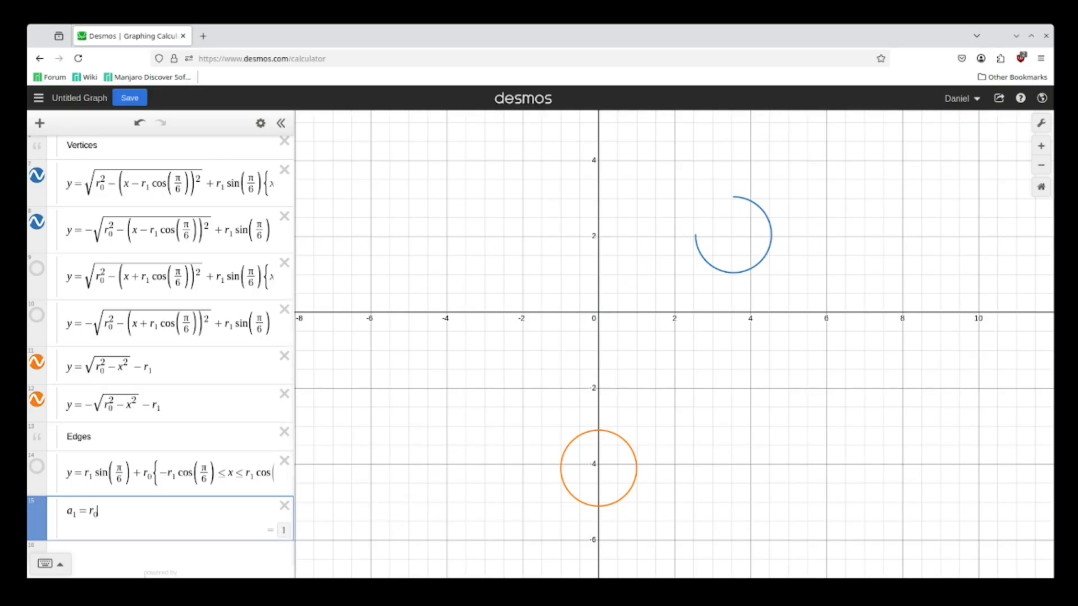
{"action": "type", "text": "cos("}
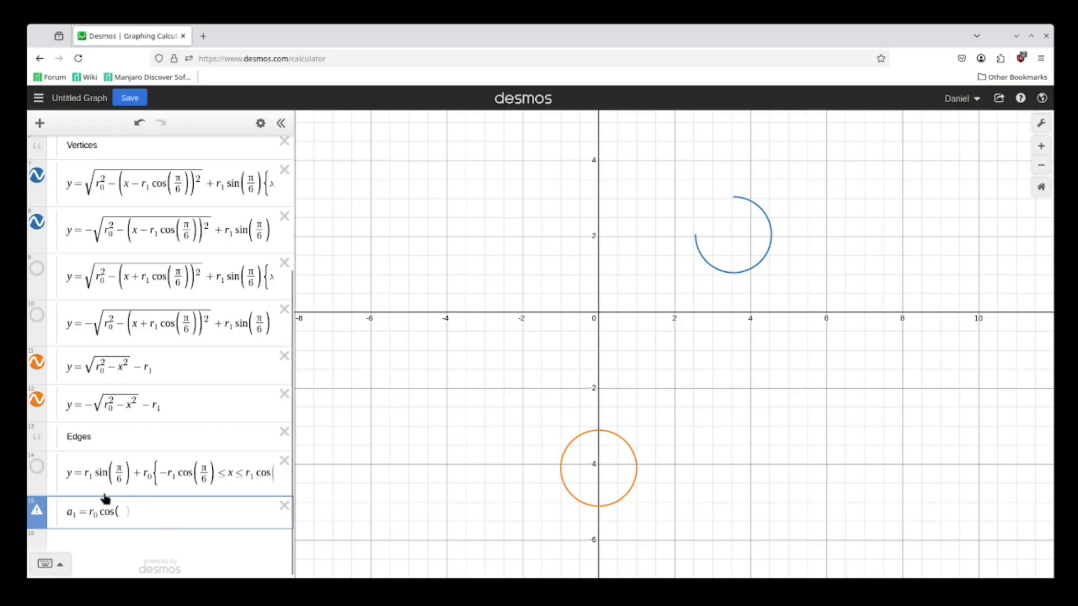
Define a slider d₁ = 0 directly below the Edges note.
{"action": "left_click", "coordinate": [104, 436]}
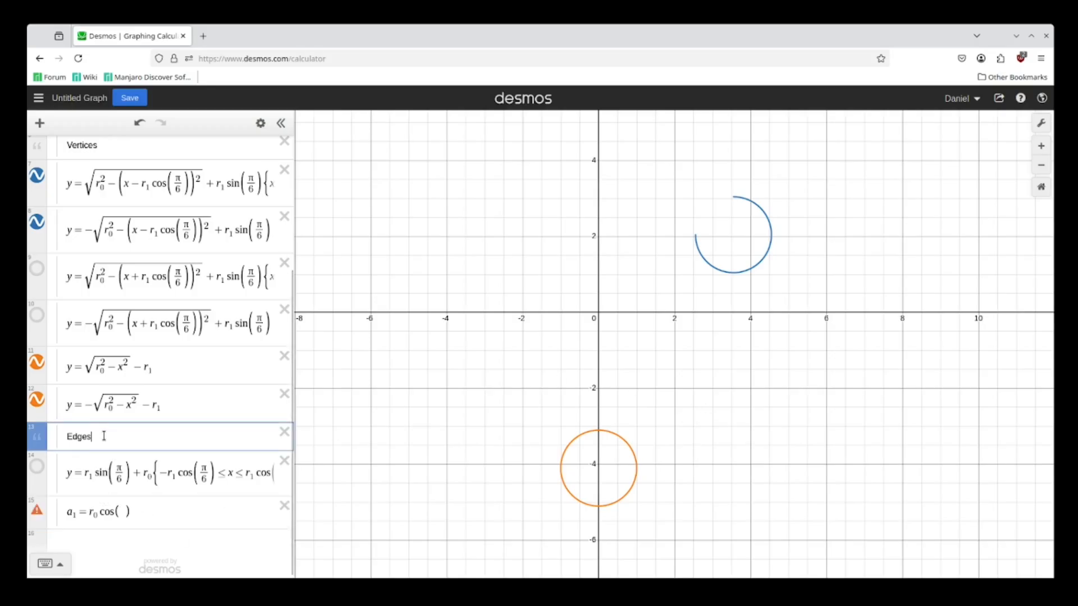
{"action": "key", "text": "Return"}
{"action": "type", "text": "a"}
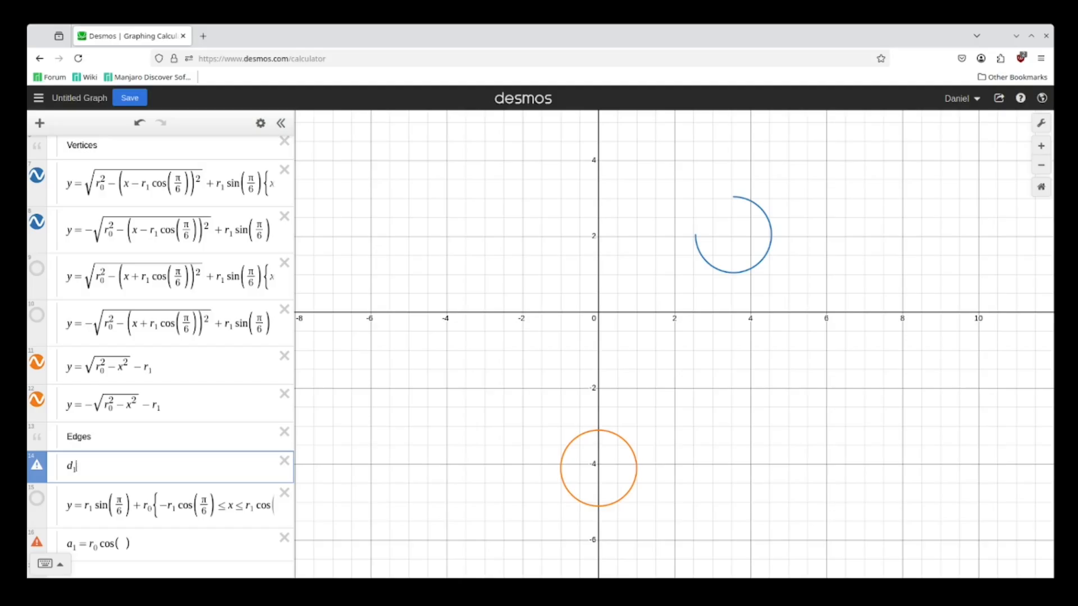
{"action": "type", "text": "0"}
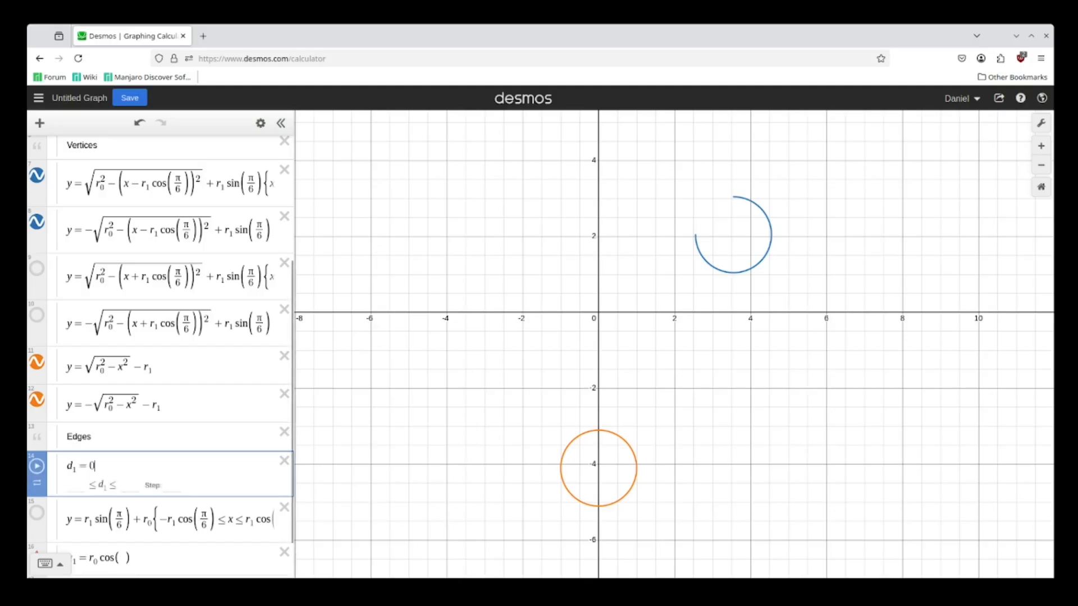
Fill in d₁ as the cosine argument of the a₁ expression.
{"action": "scroll", "coordinate": [135, 505], "scroll_direction": "down", "scroll_amount": 1}
{"action": "left_click", "coordinate": [126, 521]}
{"action": "type", "text": "d1"}
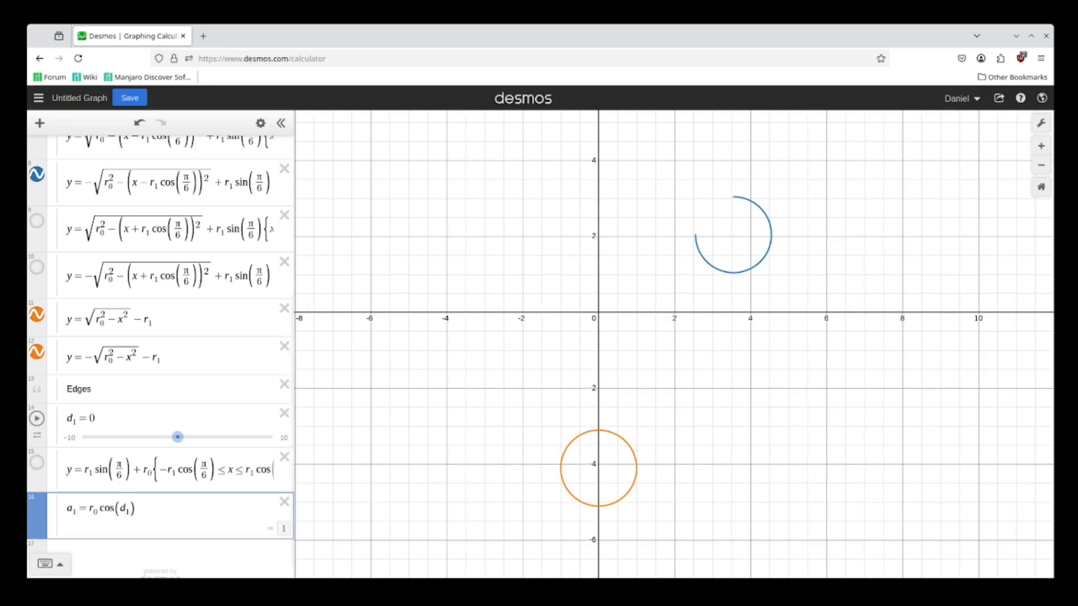
Define b₁ = r₀ sin(d₁) on a new line below the a₁ expression.
{"action": "key", "text": "Return"}
{"action": "type", "text": "b_1r"}
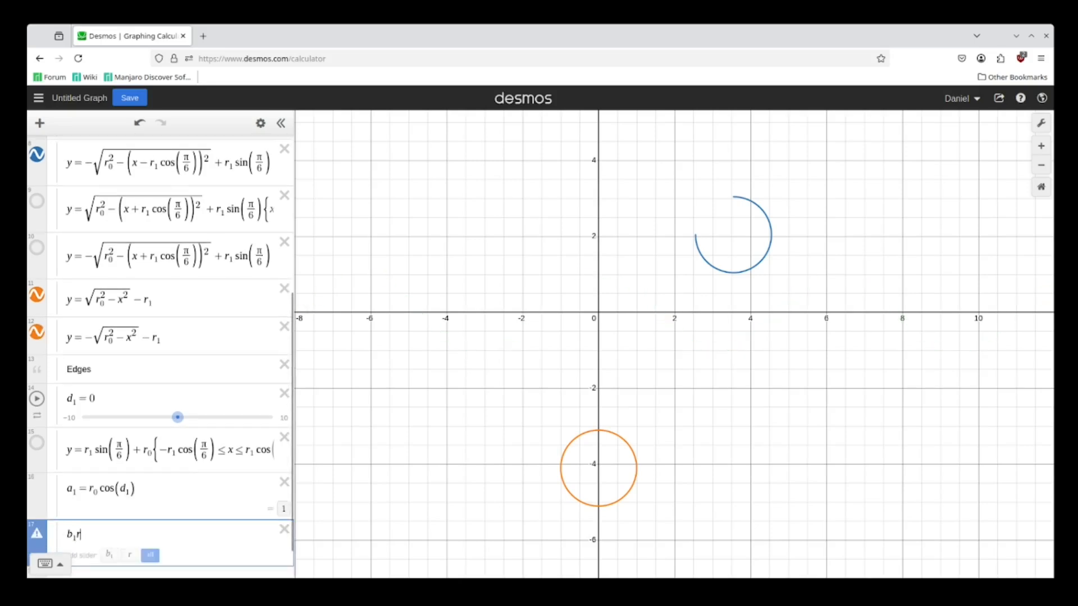
{"action": "key", "text": "BackSpace"}
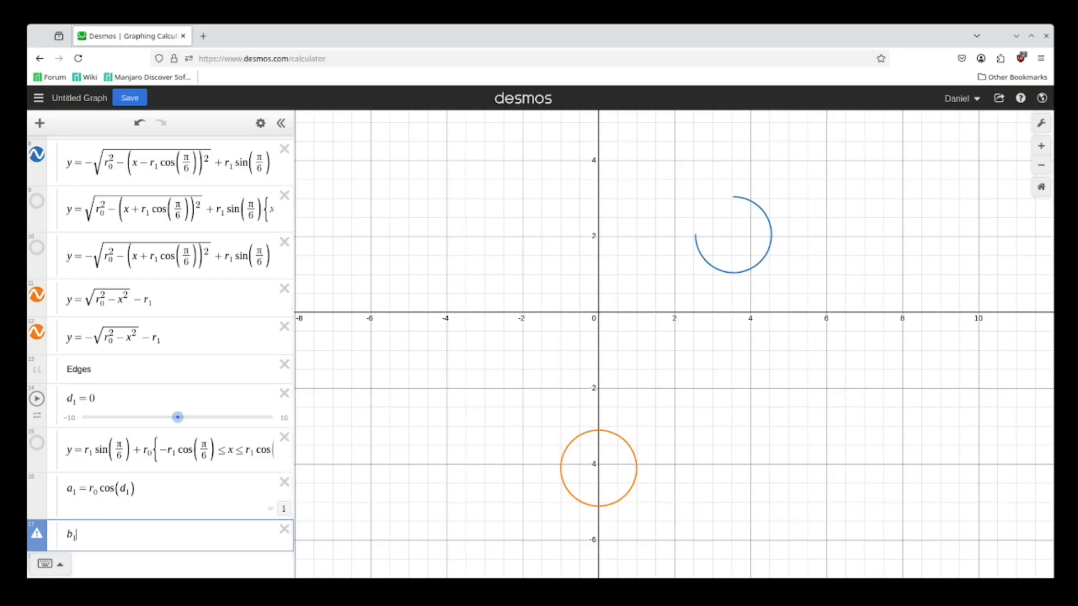
{"action": "type", "text": "= r"}
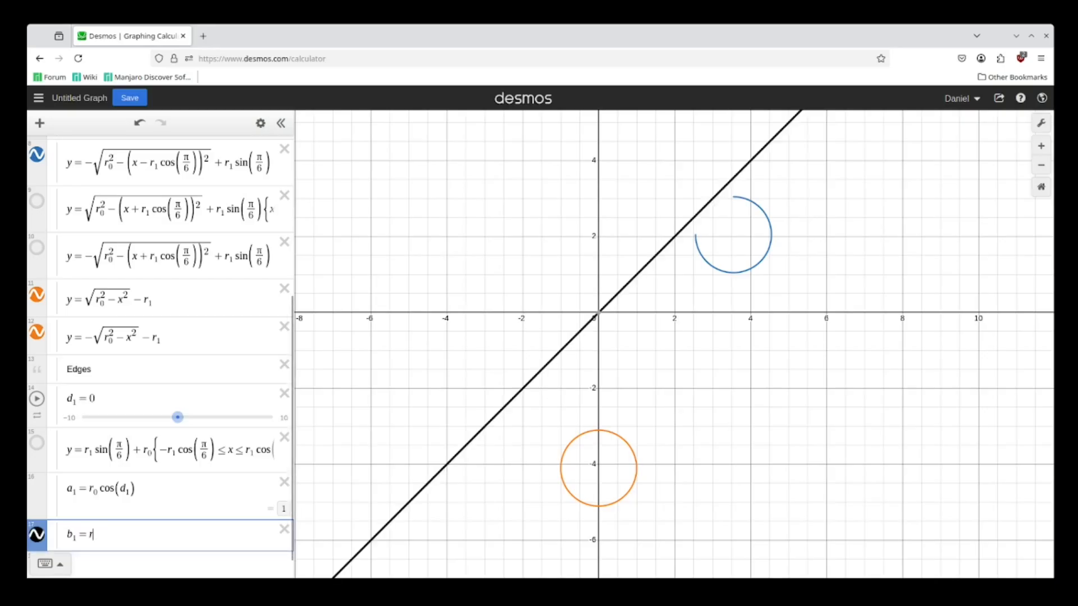
{"action": "type", "text": "_0"}
{"action": "key", "text": "Right"}
{"action": "type", "text": "sin(d_1"}
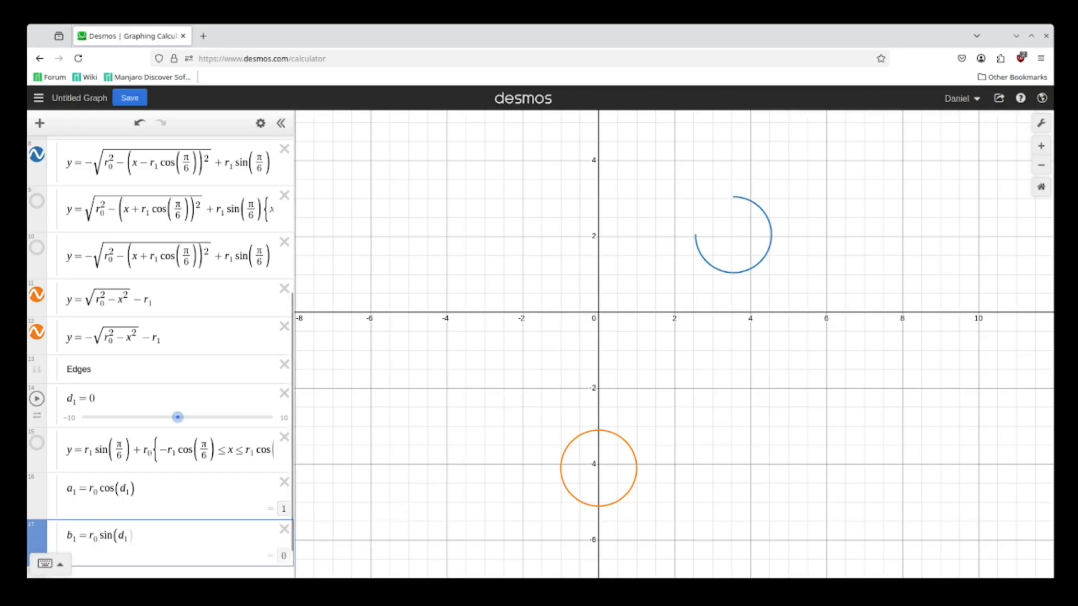
{"action": "scroll", "coordinate": [163, 534], "scroll_direction": "down", "scroll_amount": 1}
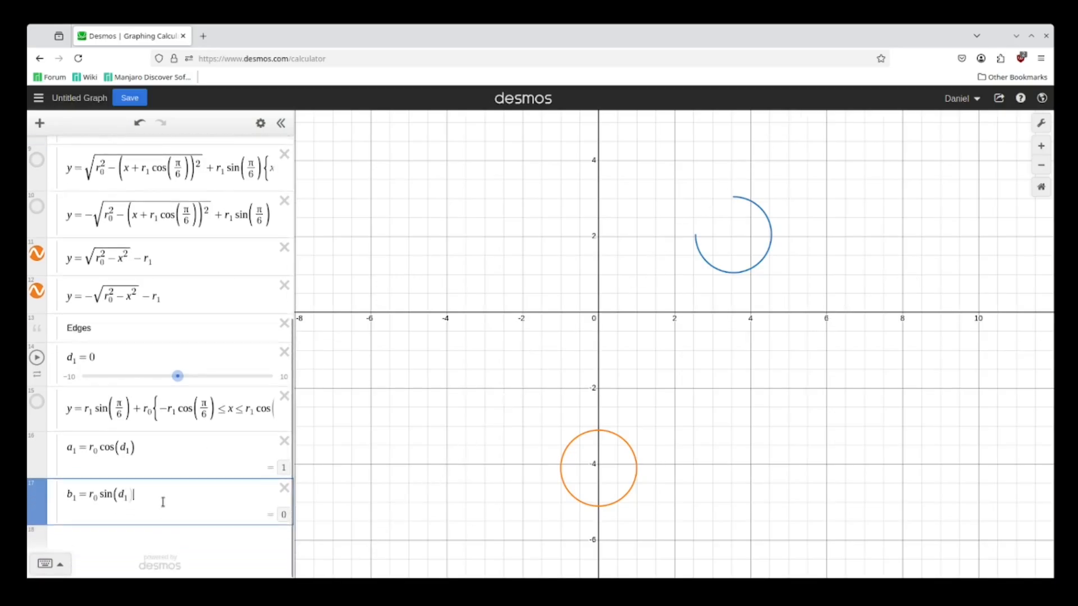
Plot the point (a₁, b₁) on a new line below the b₁ expression.
{"action": "key", "text": "Return"}
{"action": "type", "text": "(a_1"}
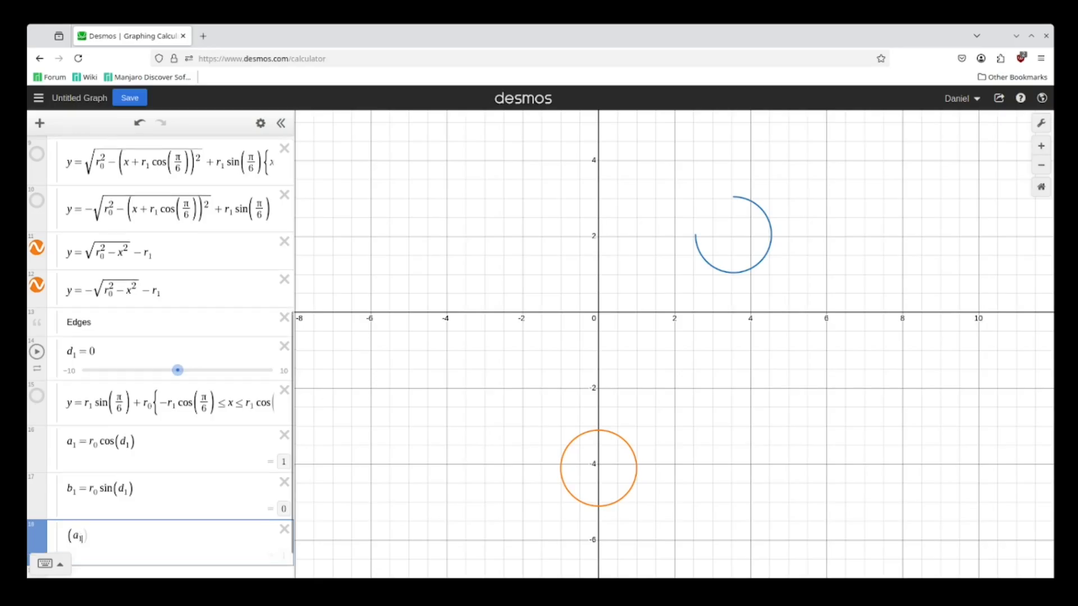
{"action": "type", "text": ",b_1"}
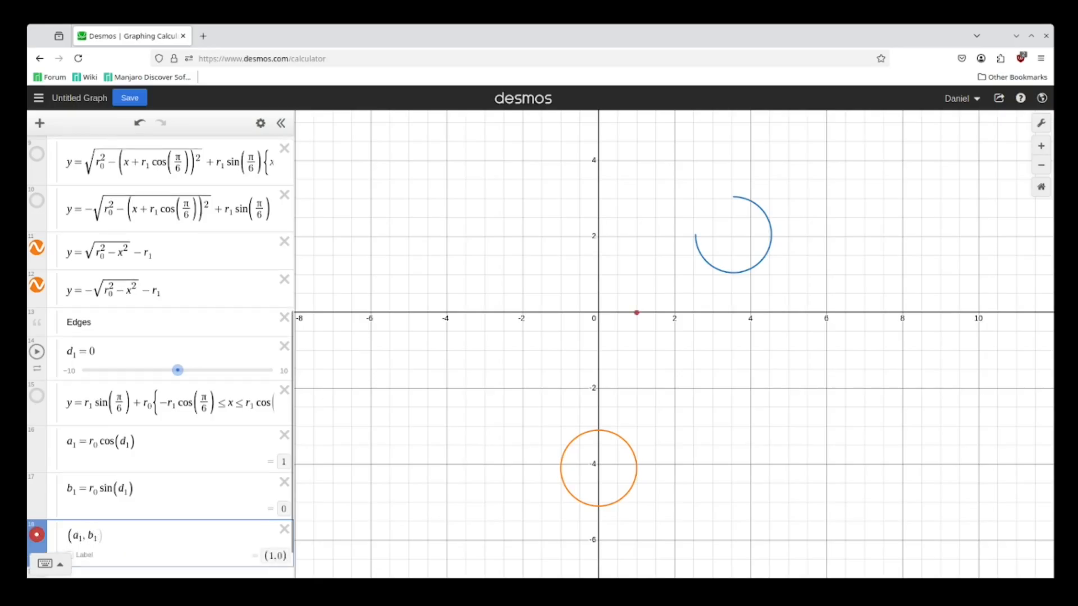
Add r₁ cos(π/6) to the end of the a₁ expression, reusing the term from the lower blue semicircle equation.
{"action": "left_click", "coordinate": [148, 445]}
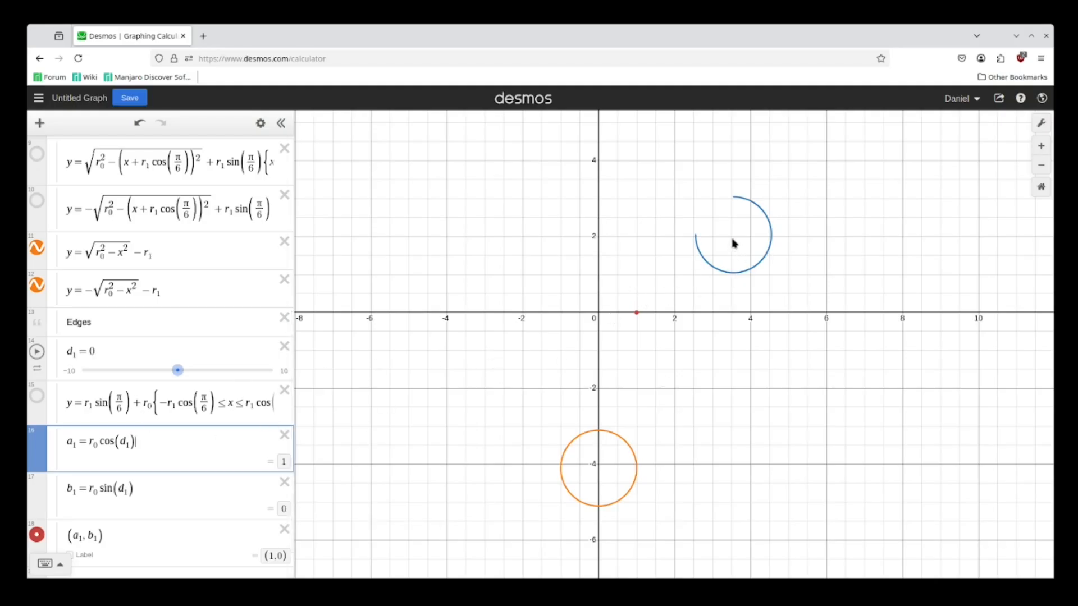
{"action": "left_click", "coordinate": [735, 273]}
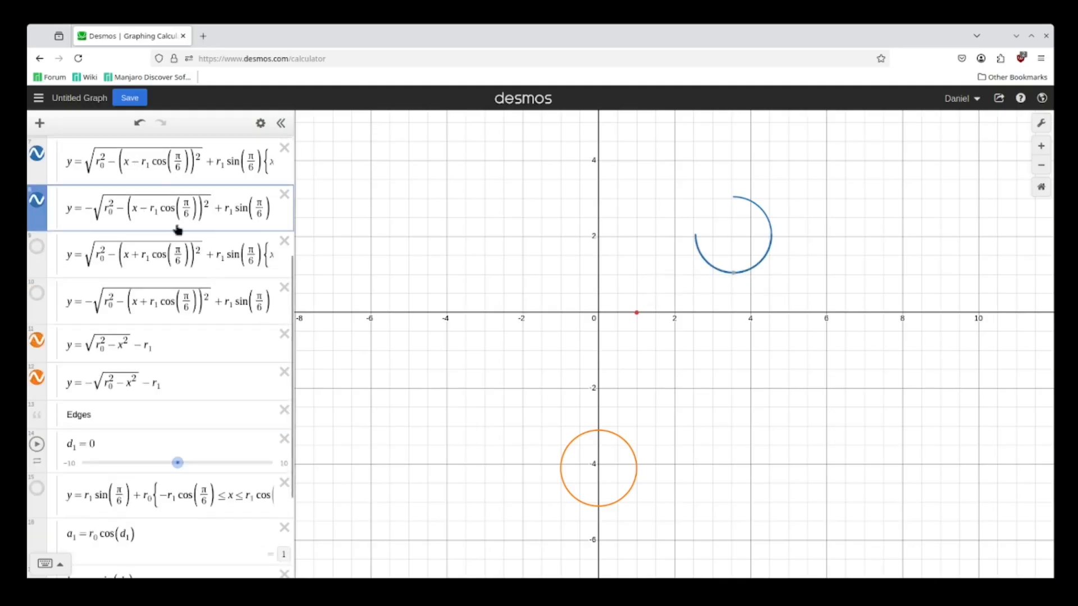
{"action": "left_click_drag", "start_coordinate": [148, 210], "coordinate": [195, 216]}
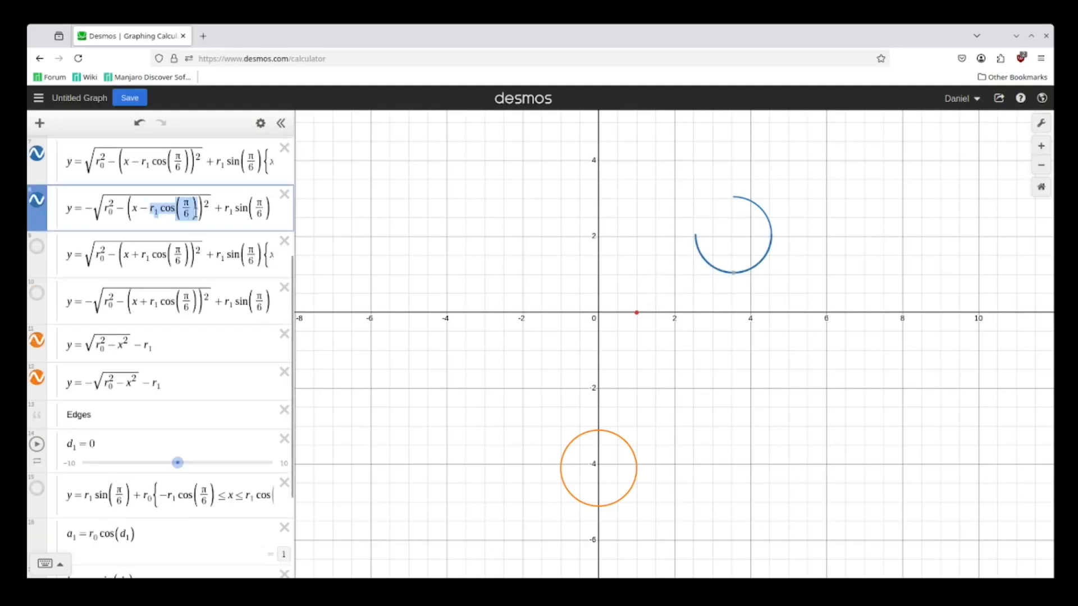
{"action": "scroll", "coordinate": [182, 315], "scroll_direction": "down", "scroll_amount": 4}
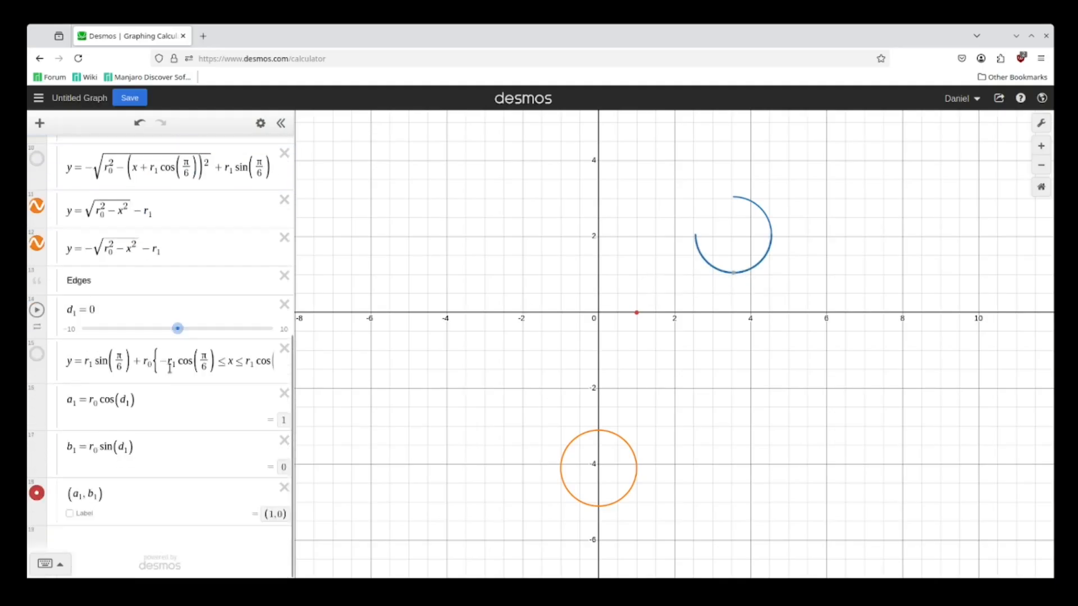
{"action": "left_click", "coordinate": [164, 404]}
{"action": "type", "text": "+"}
{"action": "type", "text": "r₁ cos(π/6)"}
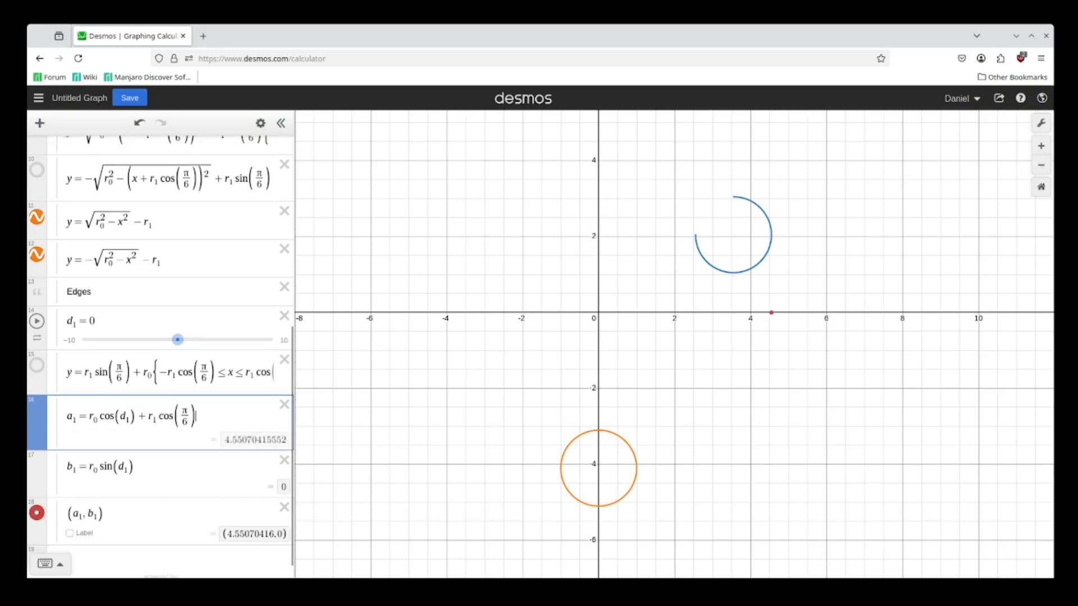
Add r₁ sin(π/6) to the end of the b₁ expression, reusing the term from the lower blue semicircle equation.
{"action": "left_click", "coordinate": [152, 475]}
{"action": "scroll", "coordinate": [169, 393], "scroll_direction": "up", "scroll_amount": 2}
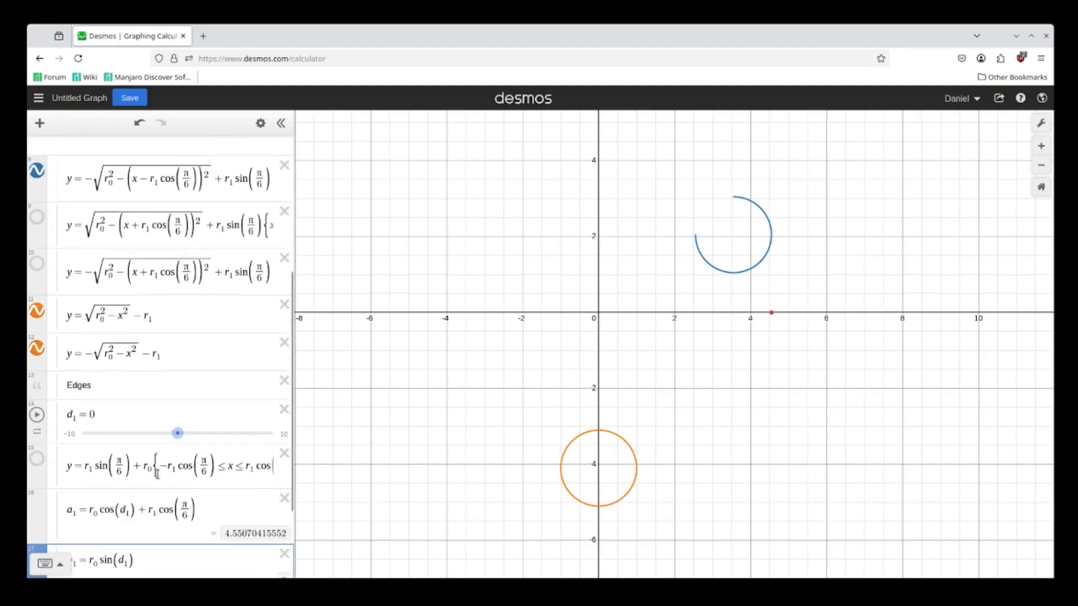
{"action": "left_click", "coordinate": [729, 274]}
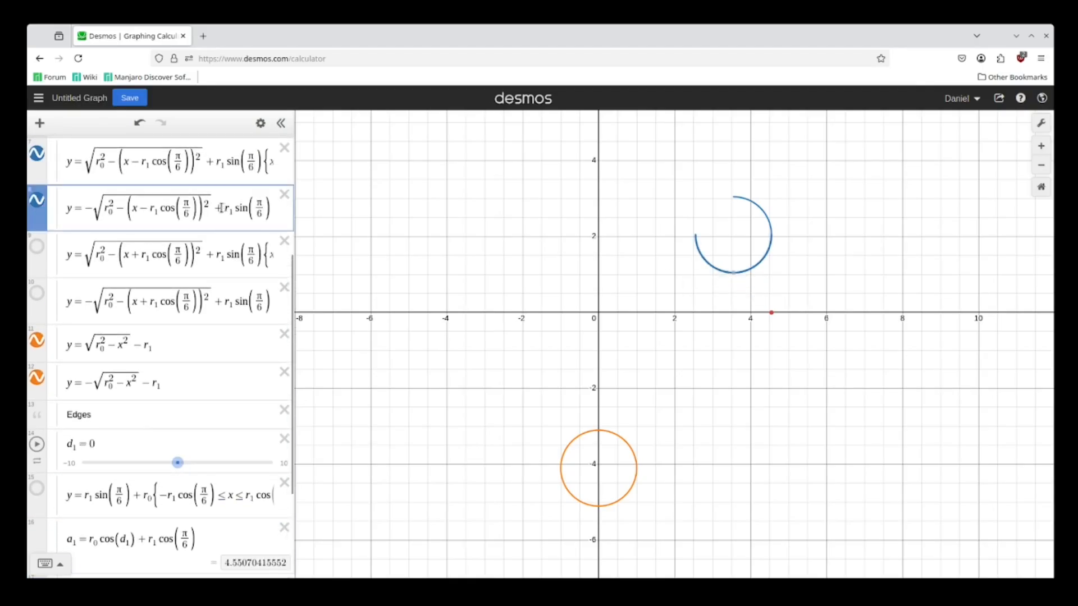
{"action": "left_click_drag", "start_coordinate": [221, 208], "coordinate": [269, 209]}
{"action": "scroll", "coordinate": [191, 436], "scroll_direction": "down", "scroll_amount": 3}
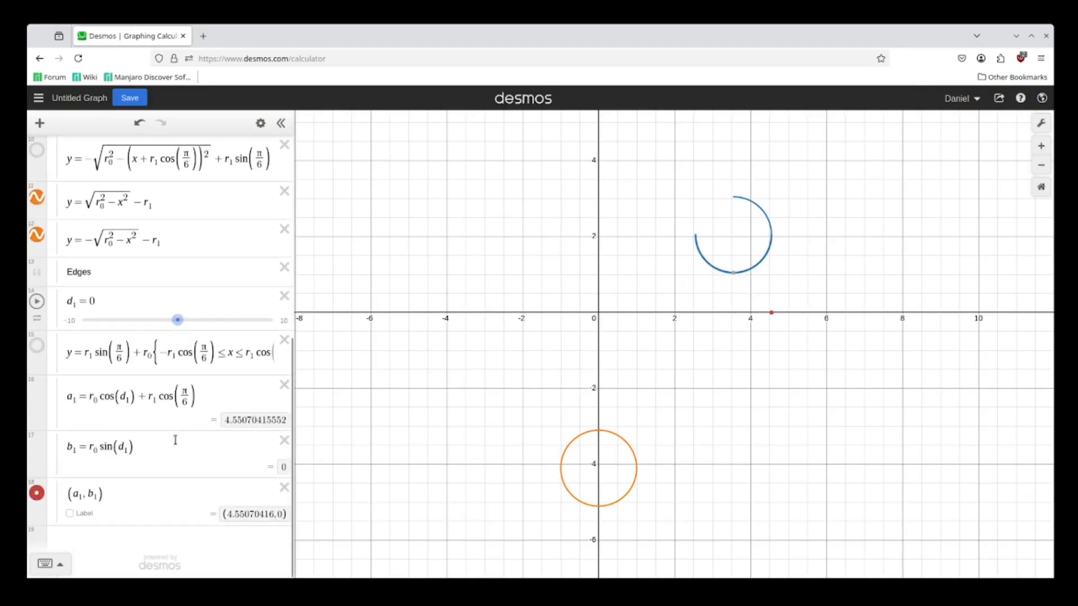
{"action": "left_click", "coordinate": [163, 455]}
{"action": "type", "text": "+"}
{"action": "type", "text": "r₁sin(π/6)"}
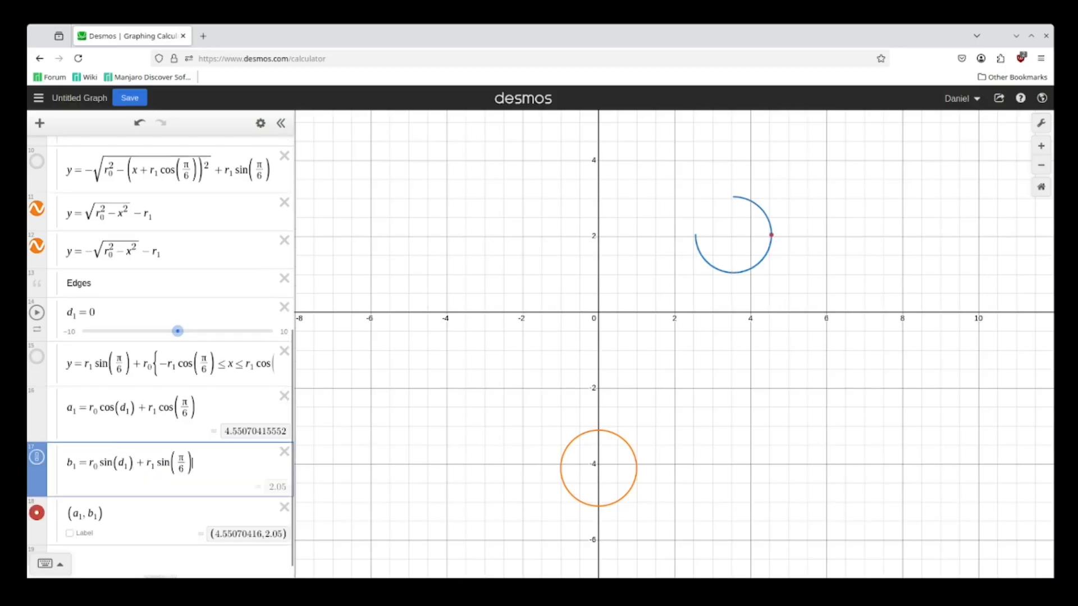
Set the d₁ slider to −0.8 to move the point along the blue circle.
{"action": "mouse_move", "coordinate": [177, 314]}
{"action": "left_mouse_down"}
{"action": "mouse_move", "coordinate": [159, 314]}
{"action": "mouse_move", "coordinate": [190, 317]}
{"action": "mouse_move", "coordinate": [213, 329]}
{"action": "mouse_move", "coordinate": [175, 322]}
{"action": "mouse_move", "coordinate": [212, 337]}
{"action": "mouse_move", "coordinate": [170, 332]}
{"action": "left_mouse_up"}
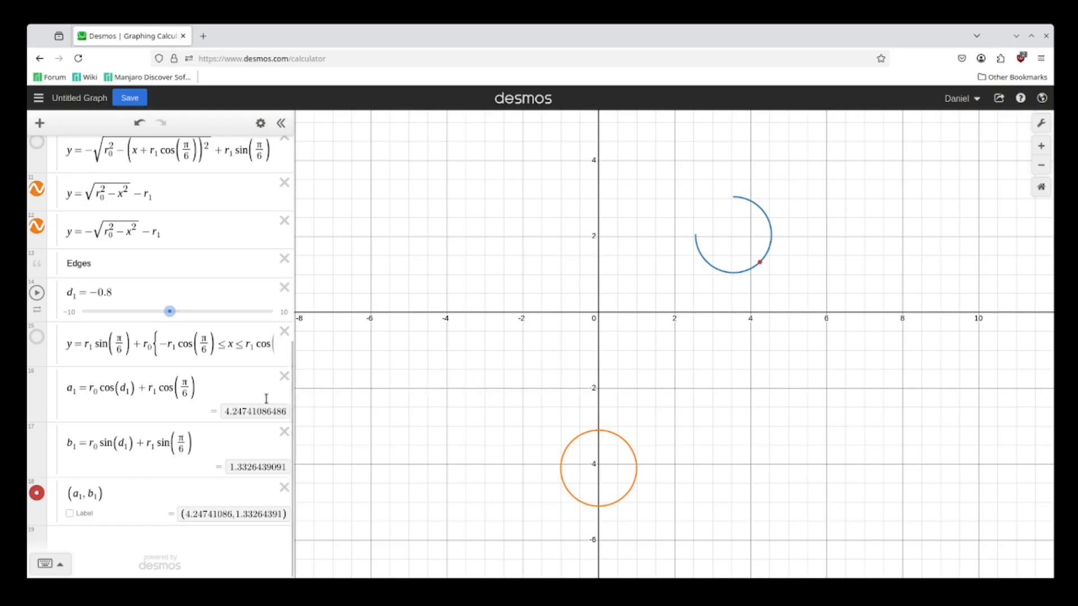
{"action": "left_click", "coordinate": [711, 273]}
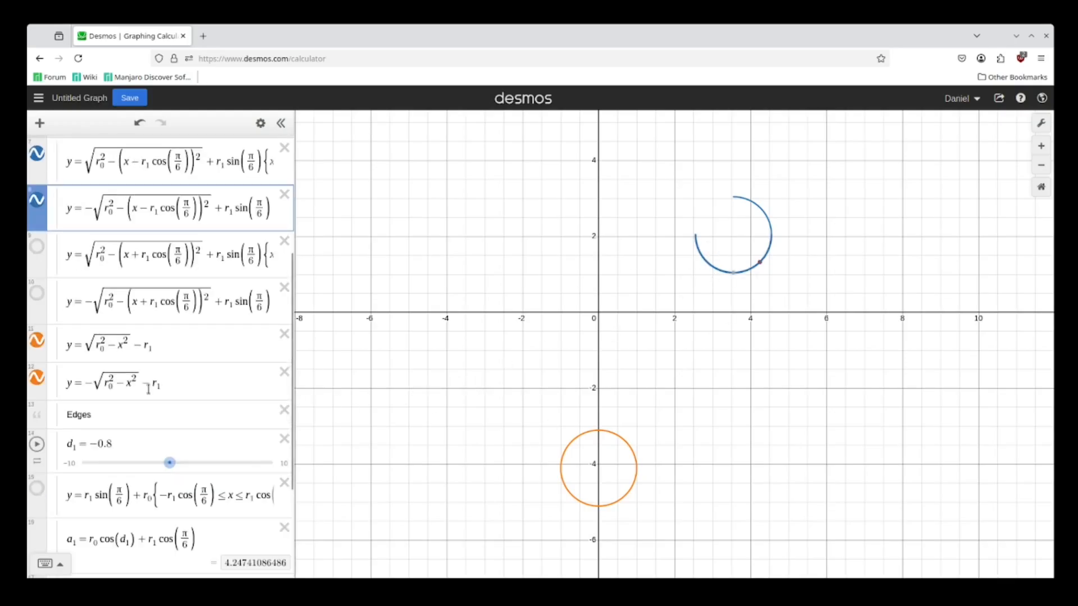
{"action": "scroll", "coordinate": [156, 385], "scroll_direction": "down", "scroll_amount": 3}
{"action": "scroll", "coordinate": [142, 378], "scroll_direction": "up", "scroll_amount": 1}
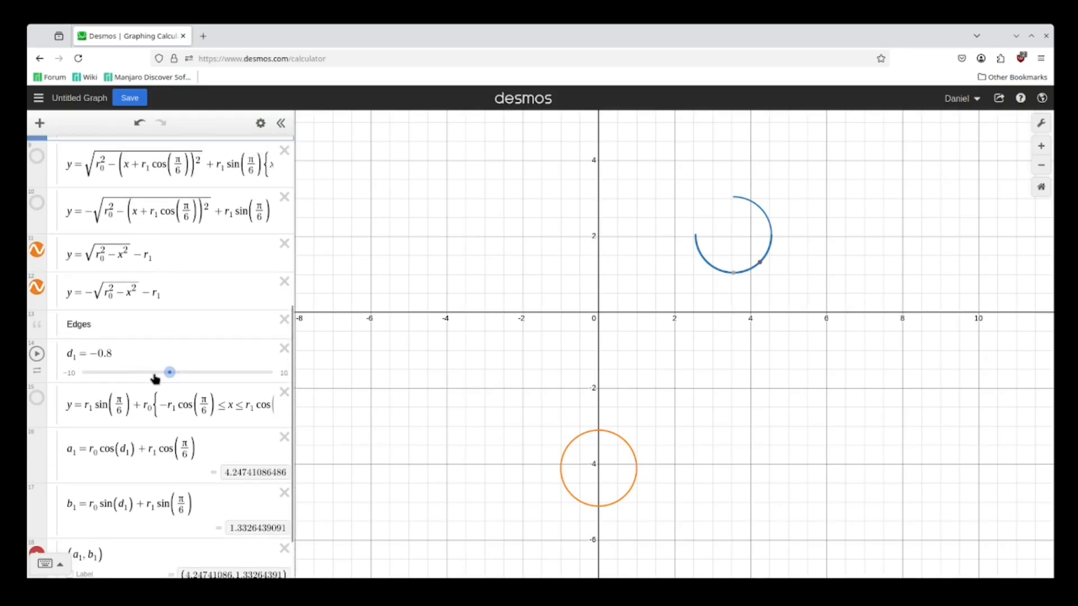
{"action": "scroll", "coordinate": [156, 380], "scroll_direction": "down", "scroll_amount": 2}
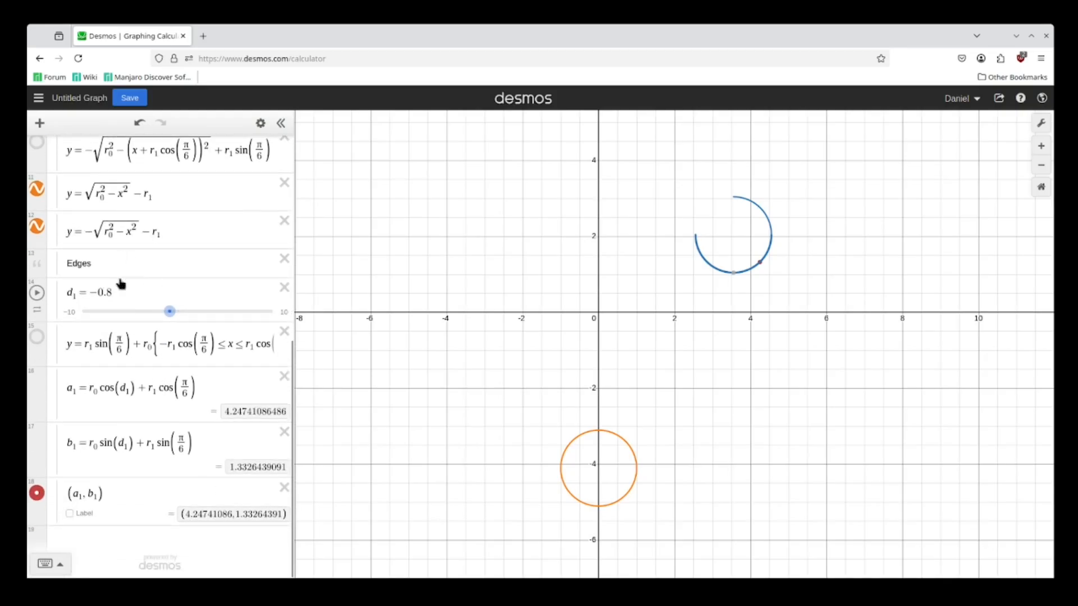
{"action": "left_click", "coordinate": [122, 292]}
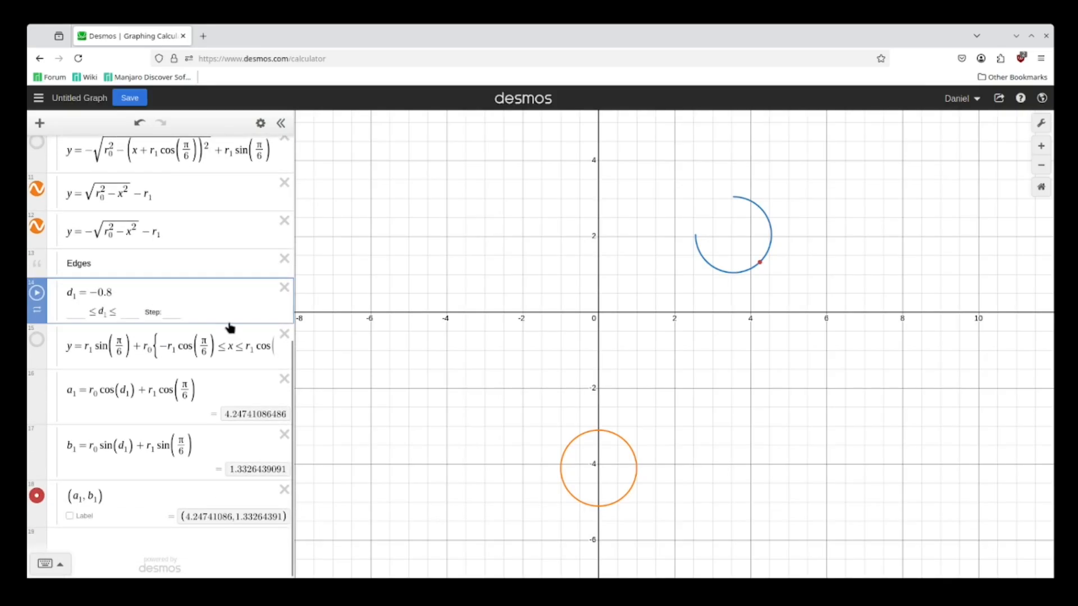
{"action": "key", "text": "Return"}
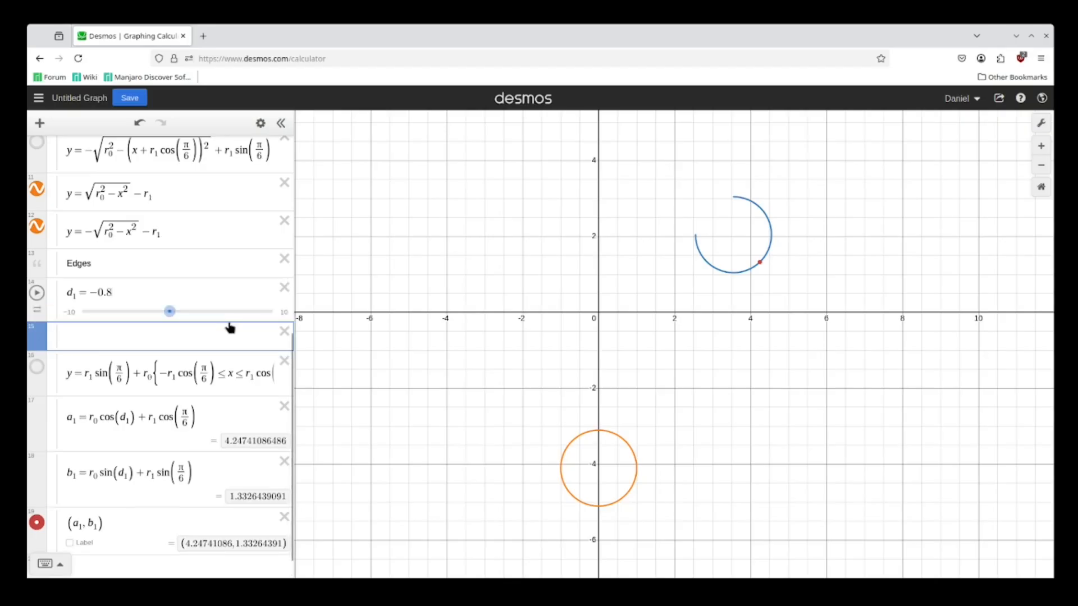
{"action": "key", "text": "ctrl+z"}
Define m₁ = b₁ − r₁ cos(π/6) on a new line below the point (a₁, b₁).
{"action": "left_click", "coordinate": [118, 490]}
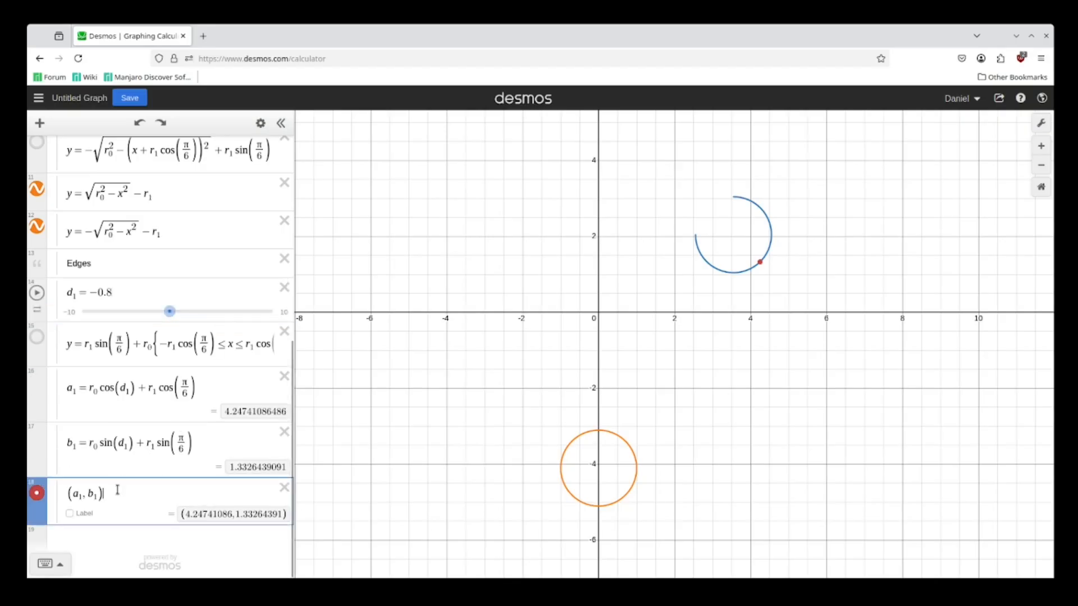
{"action": "key", "text": "Return"}
{"action": "type", "text": "m"}
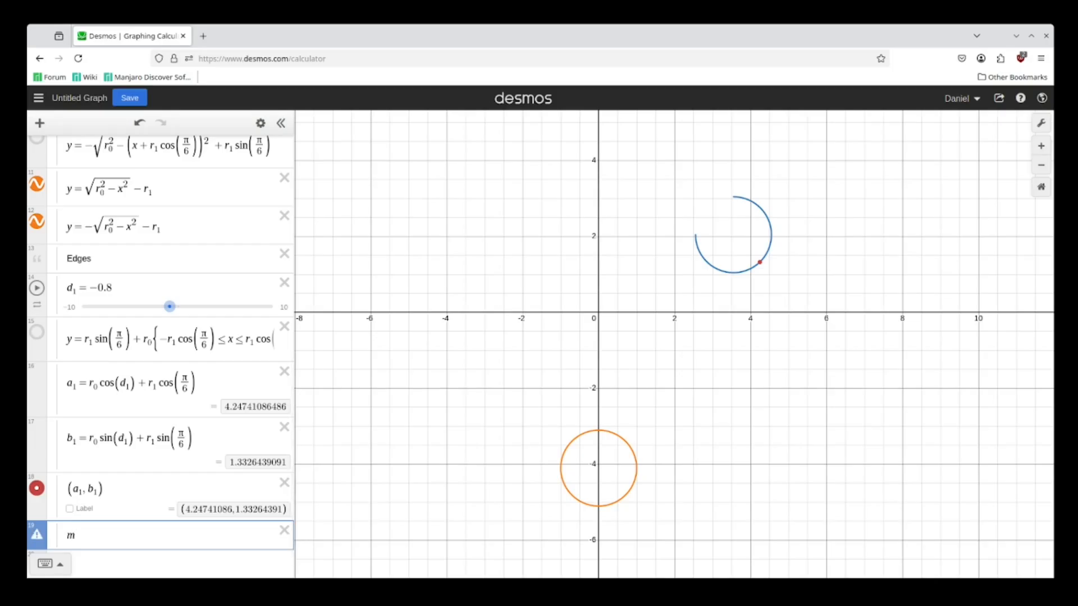
{"action": "type", "text": "_1 ="}
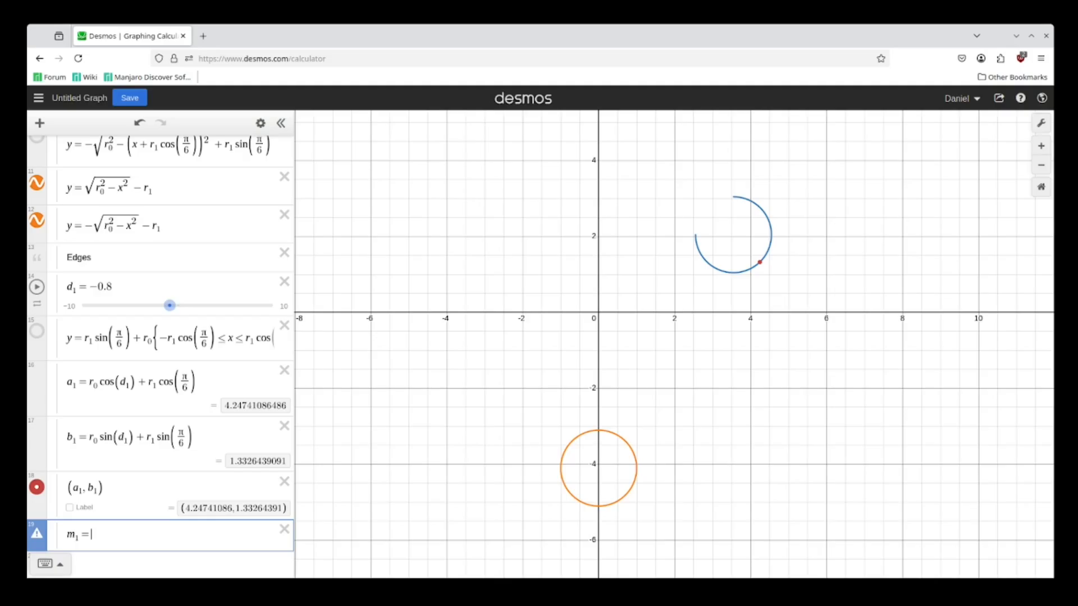
{"action": "type", "text": "b_1 "}
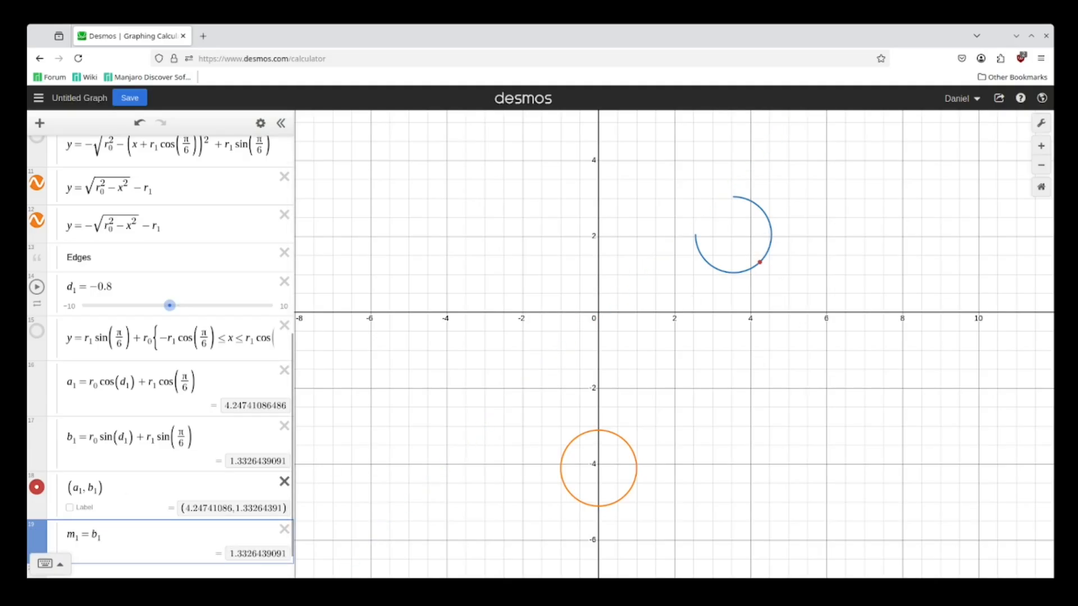
{"action": "type", "text": "-"}
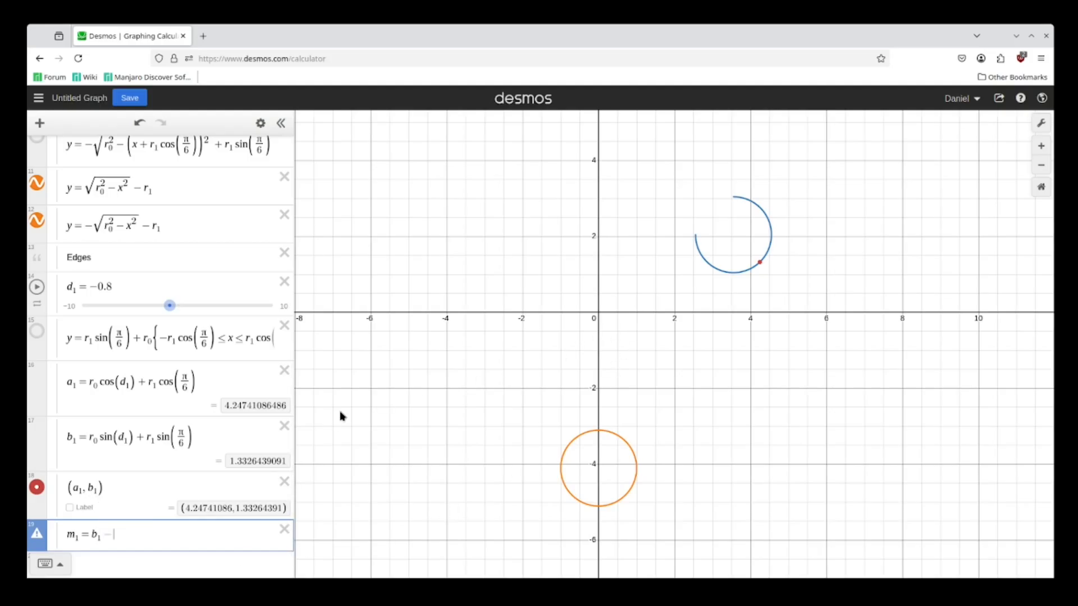
{"action": "left_click", "coordinate": [722, 274]}
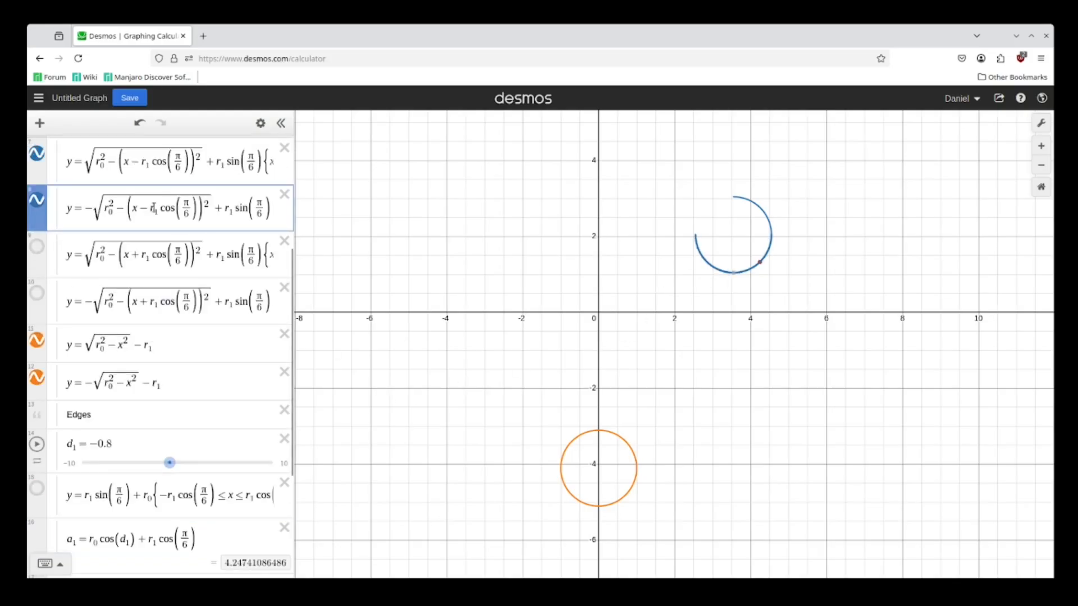
{"action": "left_click_drag", "start_coordinate": [151, 211], "coordinate": [186, 213]}
{"action": "key", "text": "ctrl+c"}
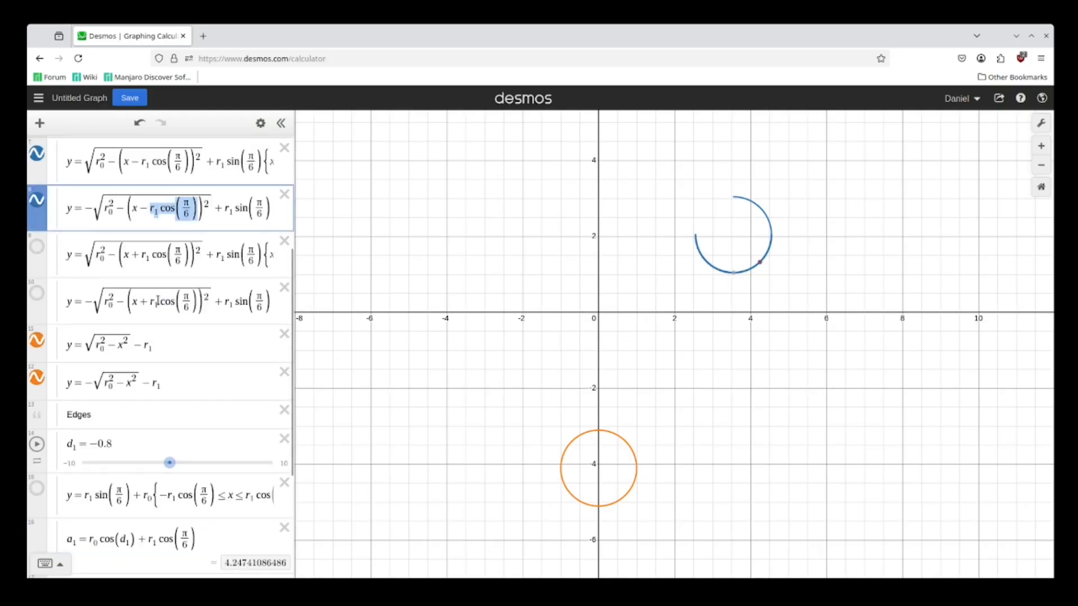
{"action": "scroll", "coordinate": [158, 303], "scroll_direction": "down", "scroll_amount": 5}
{"action": "left_click", "coordinate": [135, 511]}
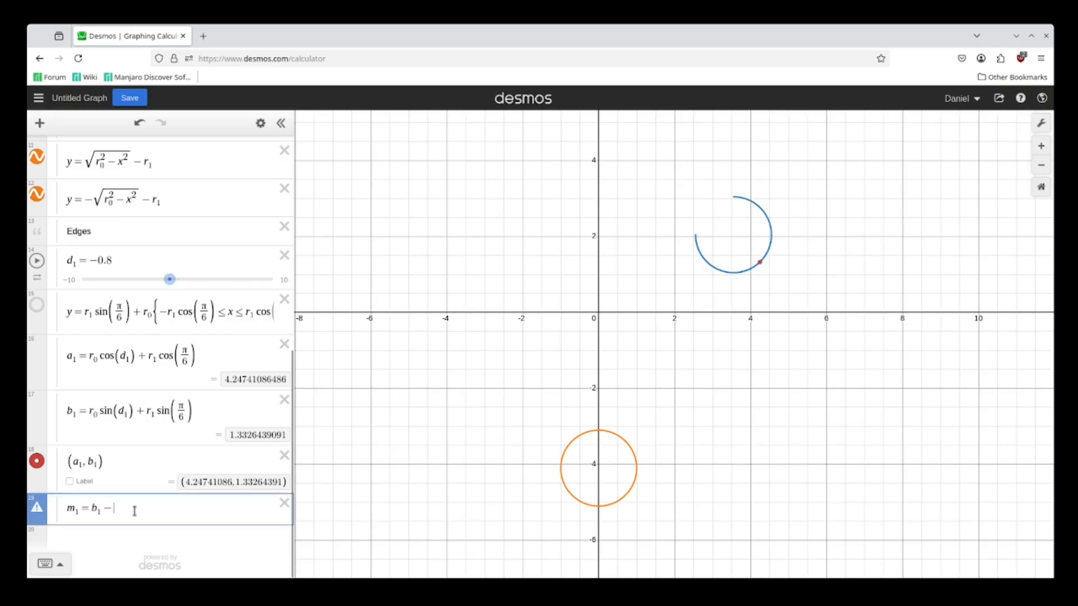
{"action": "key", "text": "ctrl+v"}
Turn the m₁ expression into a fraction with a₁ − r₁ sin(π/6) as the denominator.
{"action": "left_click_drag", "start_coordinate": [161, 520], "coordinate": [88, 526]}
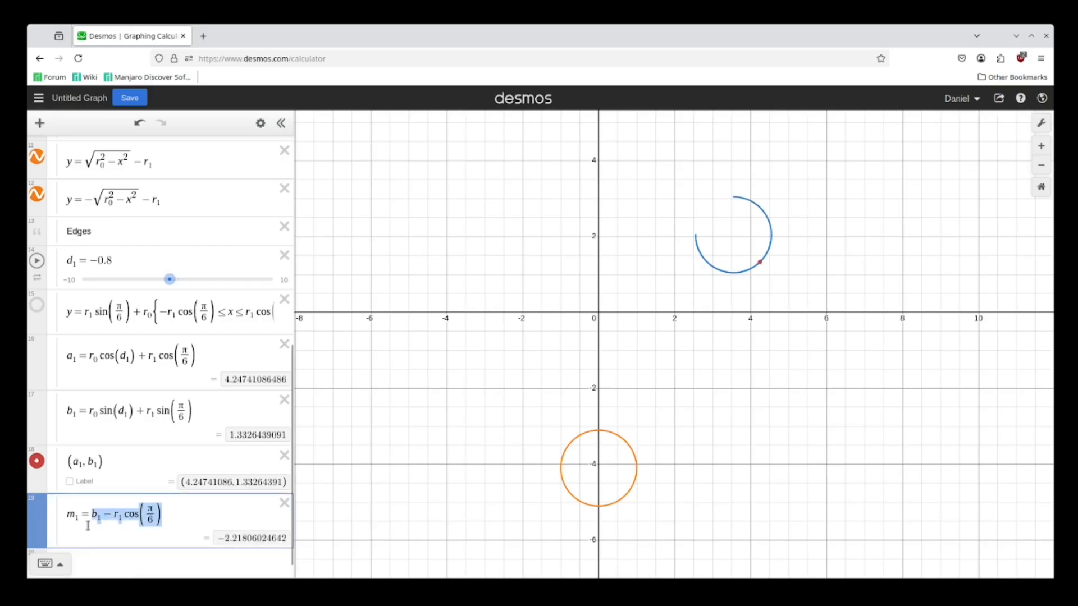
{"action": "type", "text": "/a1"}
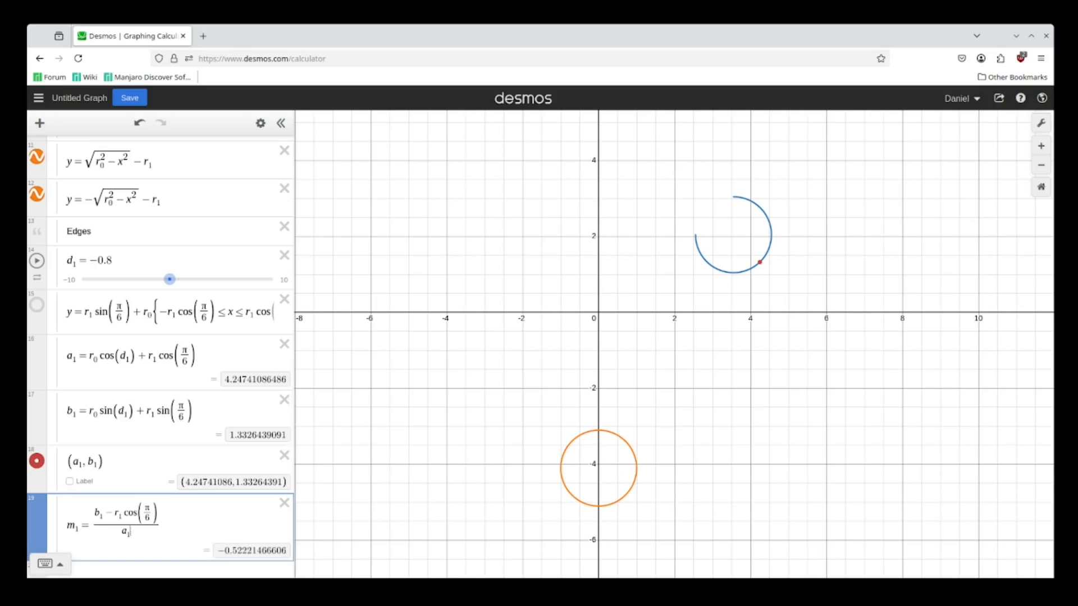
{"action": "type", "text": "-"}
{"action": "type", "text": "r₁ cos(π/6)"}
{"action": "left_click_drag", "start_coordinate": [123, 539], "coordinate": [135, 540]}
{"action": "type", "text": "sin"}
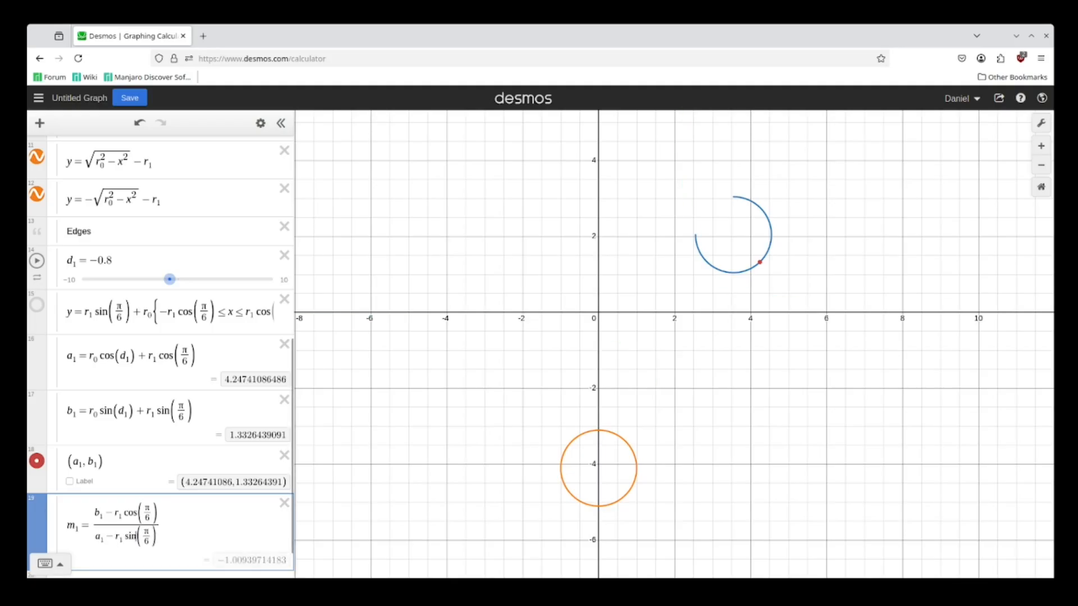
{"action": "left_click", "coordinate": [189, 522]}
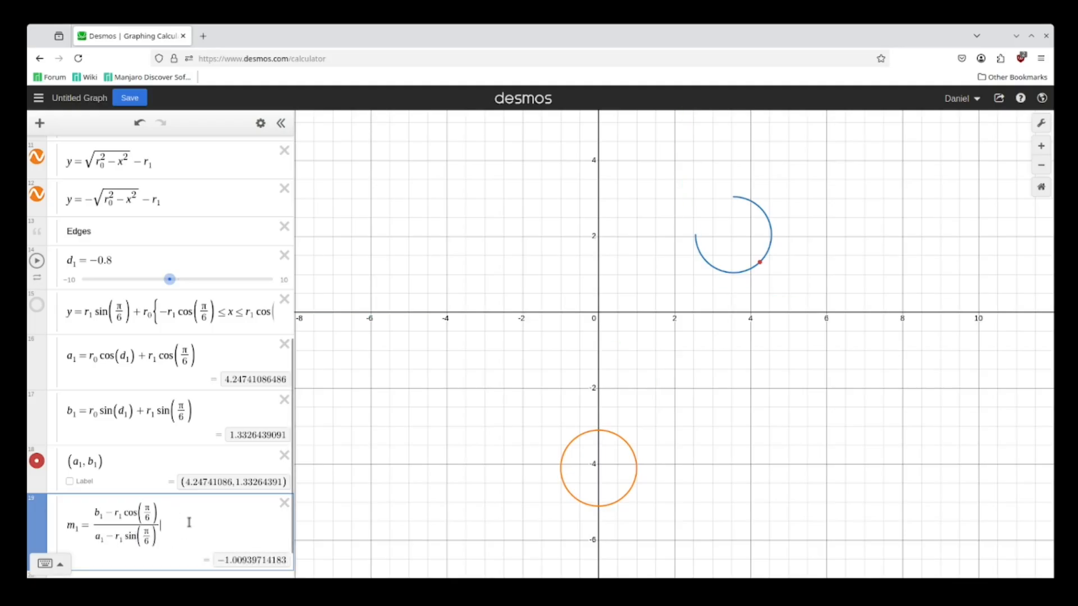
Enter the line equation y = m₁x + b on a new line below the m₁ expression.
{"action": "key", "text": "Return"}
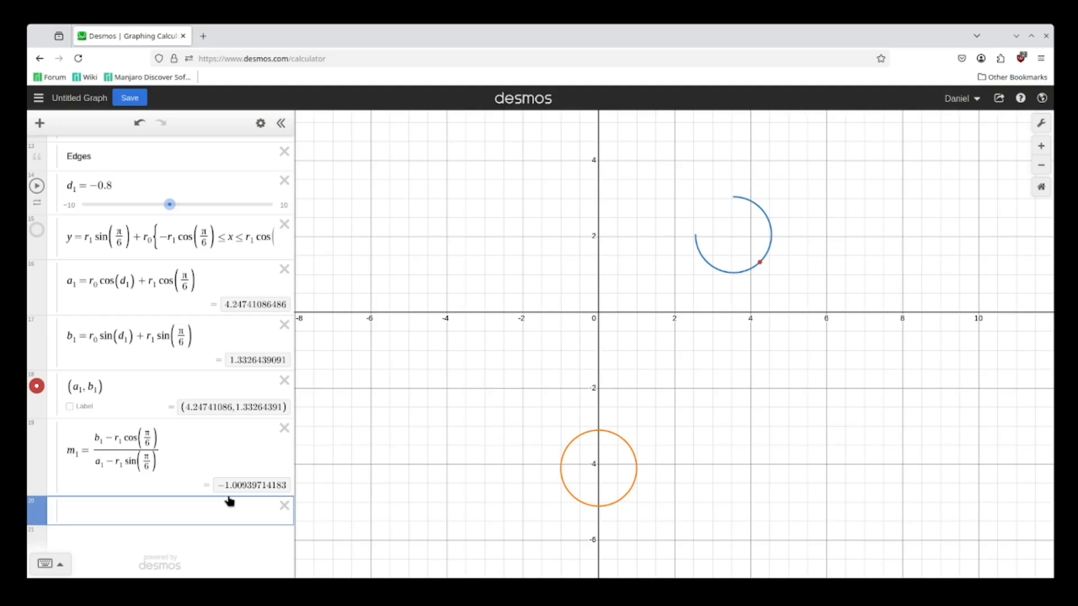
{"action": "type", "text": "y=m"}
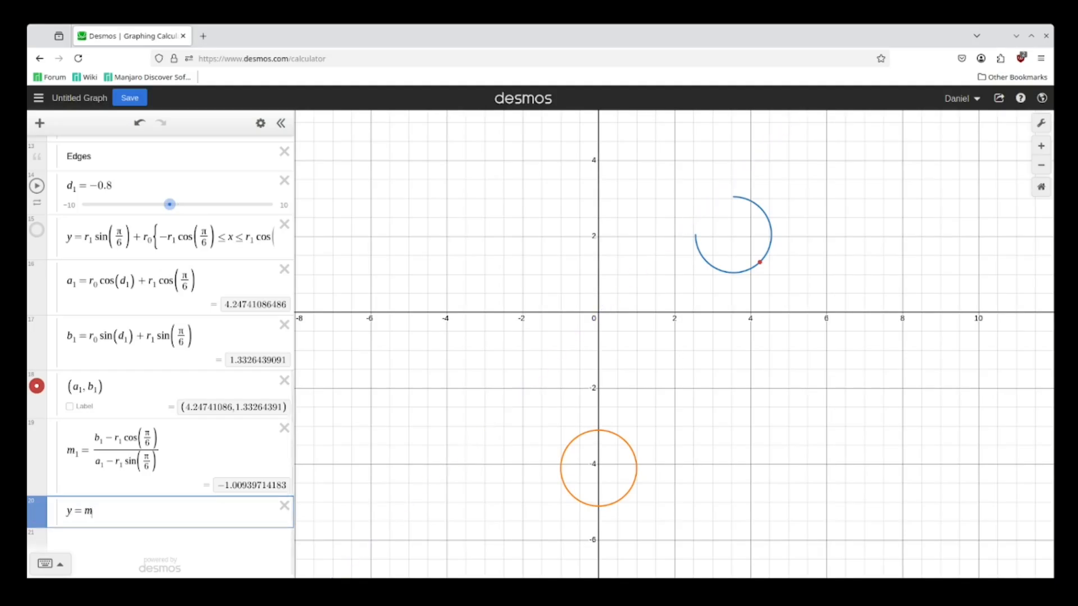
{"action": "type", "text": "1x+b"}
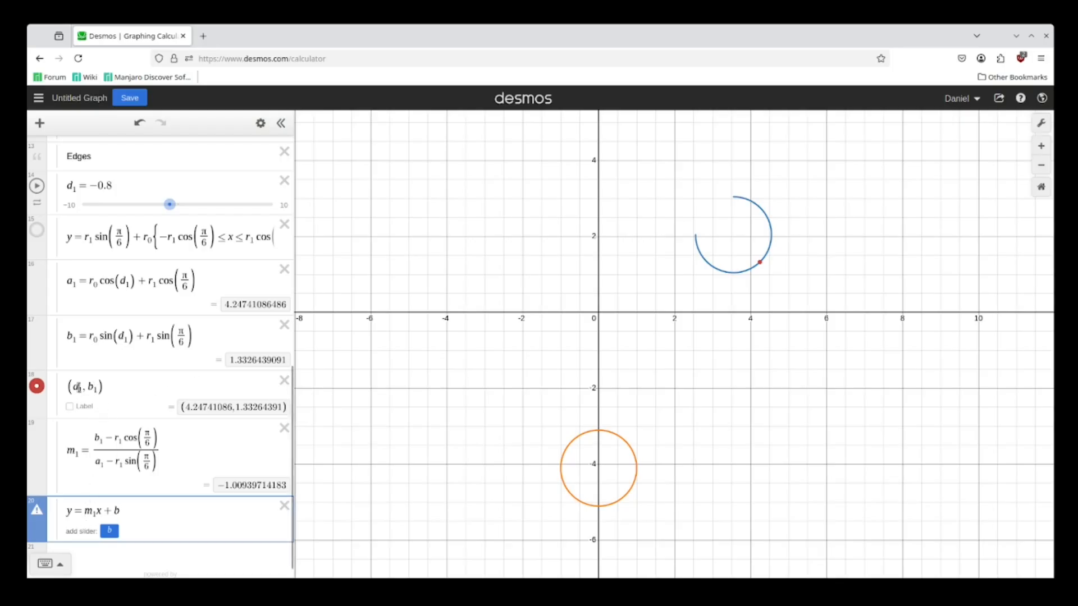
{"action": "left_click_drag", "start_coordinate": [68, 386], "coordinate": [100, 393]}
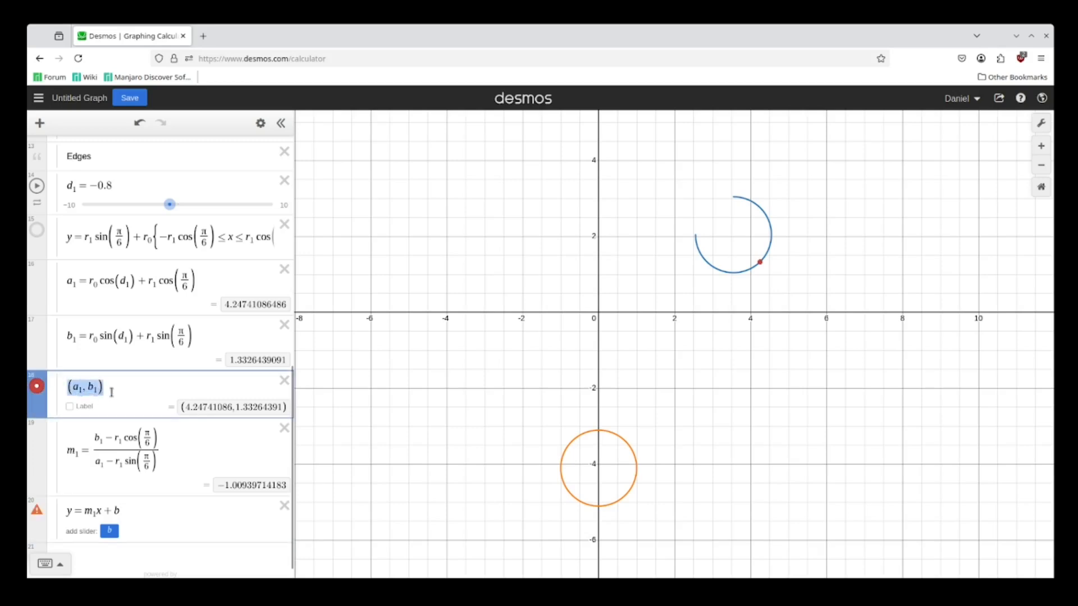
{"action": "left_click", "coordinate": [112, 393]}
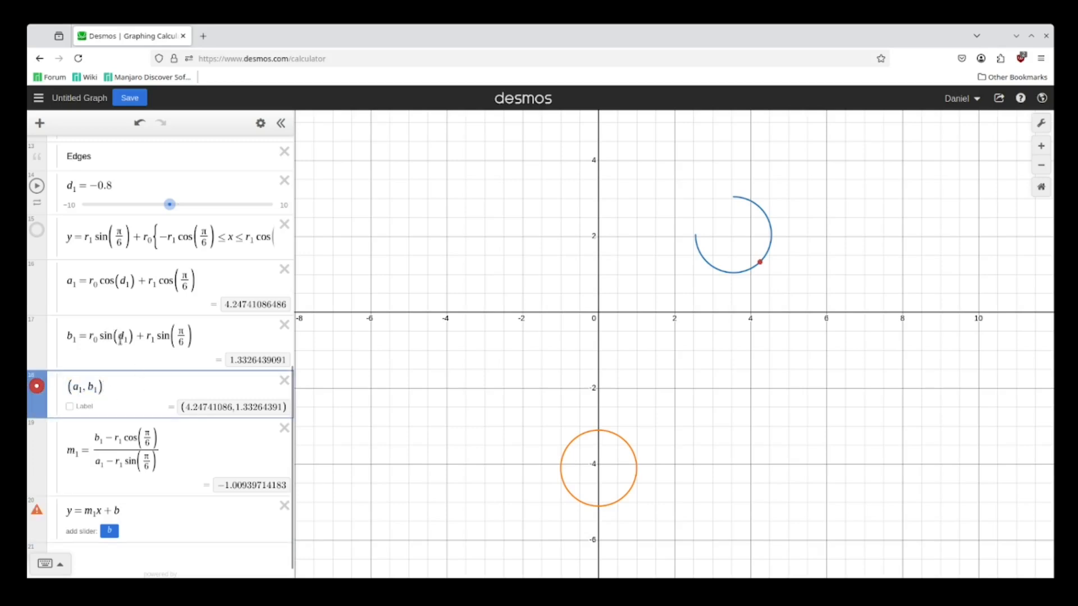
{"action": "left_click_drag", "start_coordinate": [130, 337], "coordinate": [97, 338]}
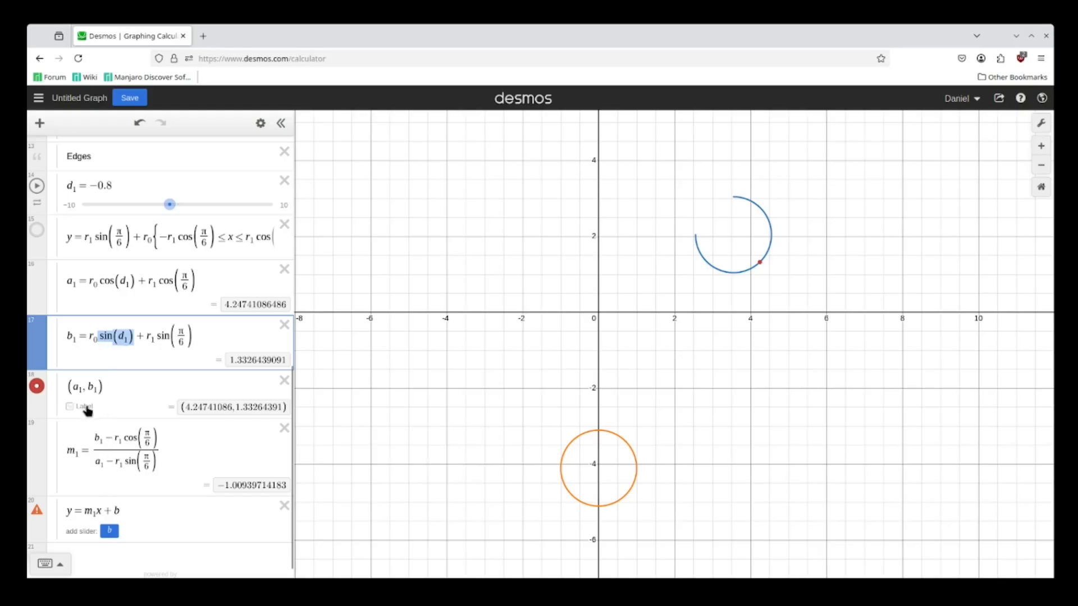
{"action": "left_click", "coordinate": [78, 386]}
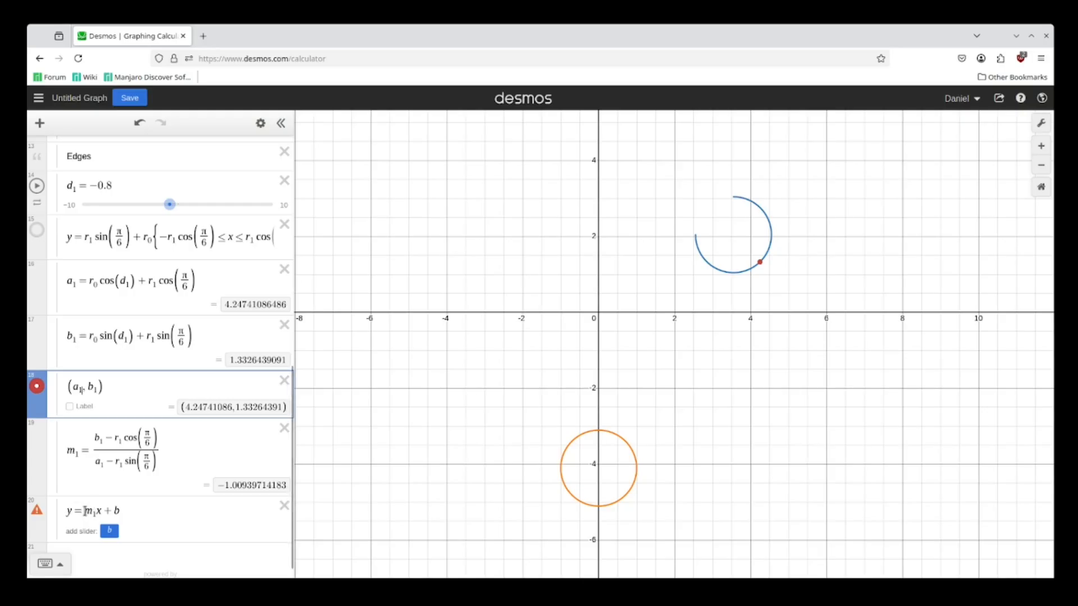
{"action": "left_click_drag", "start_coordinate": [125, 512], "coordinate": [64, 516]}
{"action": "left_click", "coordinate": [116, 518]}
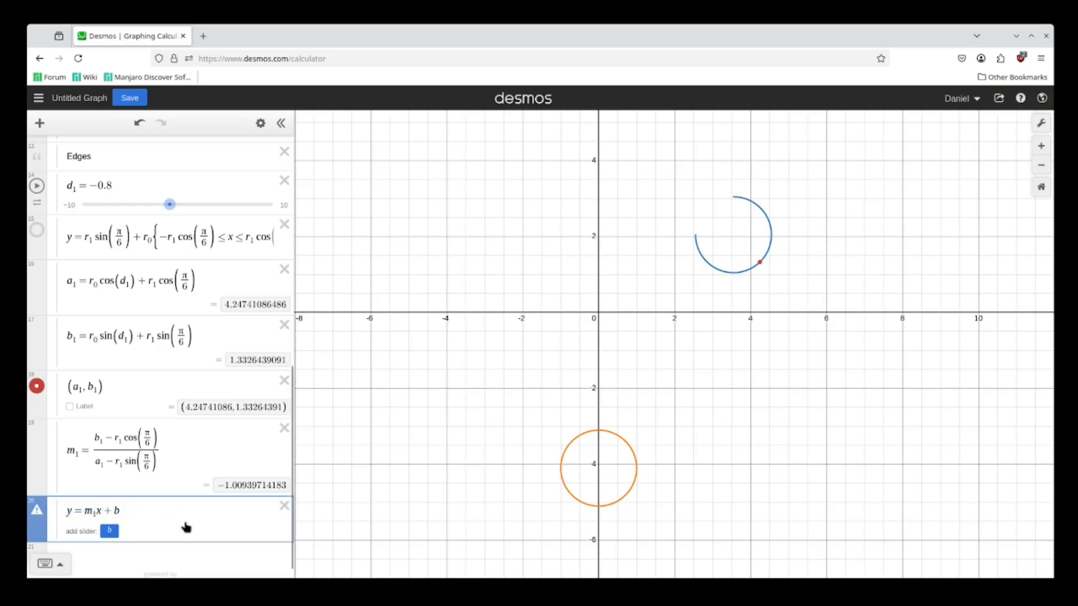
Define b = b₁ − m₁a₁ on a new line below the line equation y = m₁x + b.
{"action": "key", "text": "Return"}
{"action": "type", "text": "b-"}
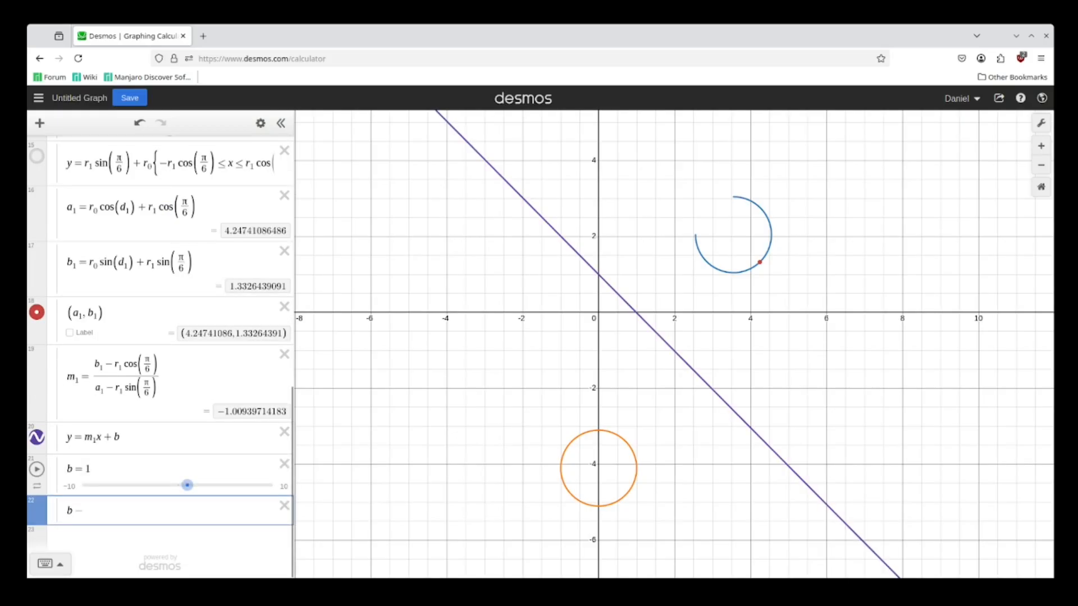
{"action": "type", "text": "nb"}
{"action": "key", "text": "BackSpace"}
{"action": "key", "text": "BackSpace"}
{"action": "type", "text": "b"}
{"action": "key", "text": "BackSpace"}
{"action": "type", "text": "=b1-m1"}
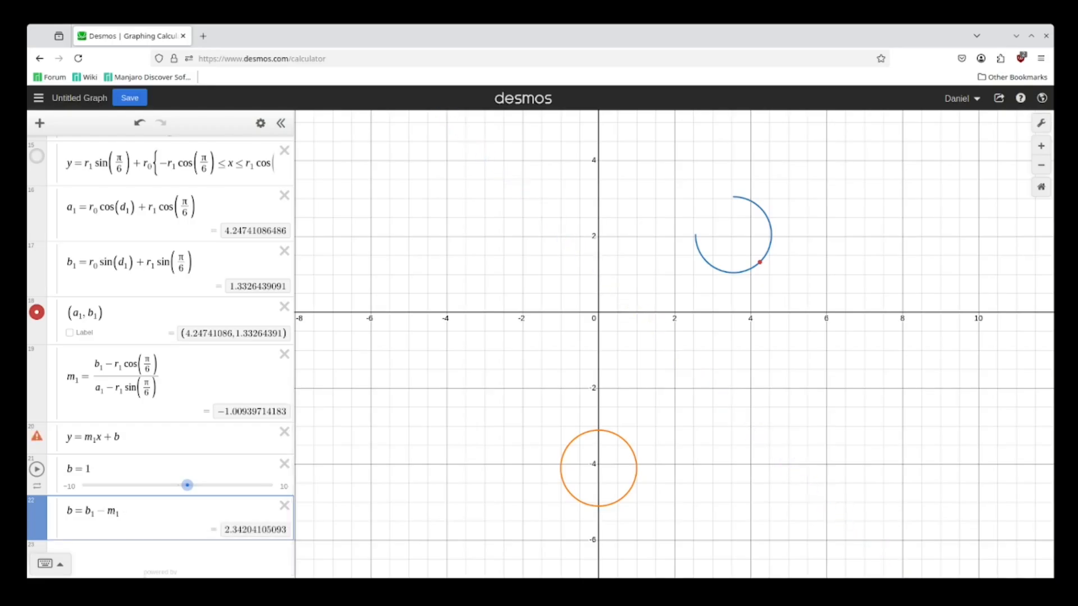
{"action": "type", "text": "a1"}
{"action": "type", "text": "1"}
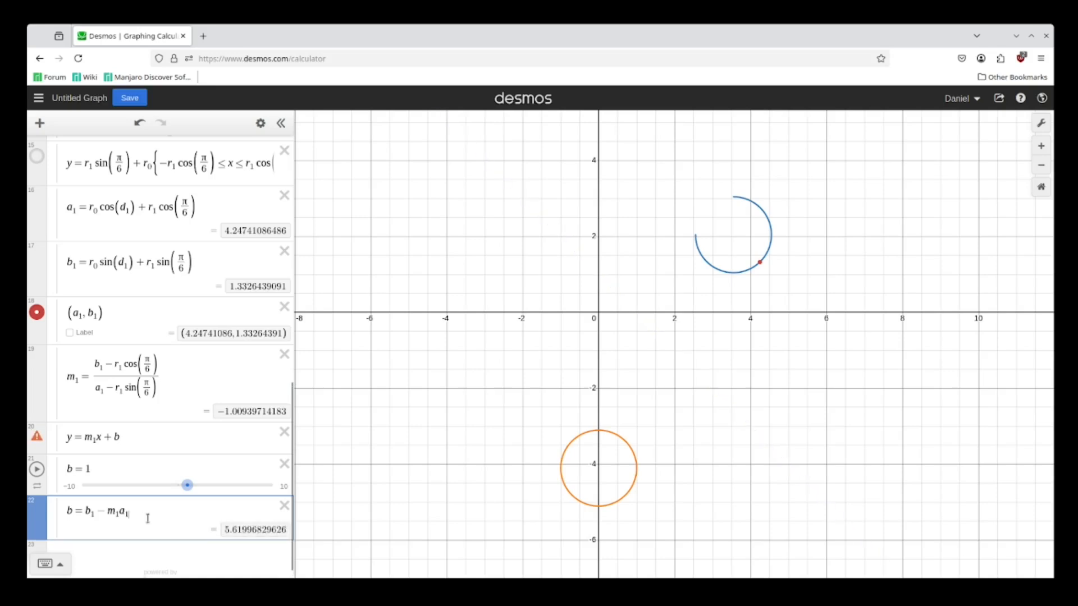
Replace b in the line equation with b₁ − m₁a₁ and delete both separate definitions of b.
{"action": "left_click_drag", "start_coordinate": [48, 512], "coordinate": [50, 444]}
{"action": "left_click_drag", "start_coordinate": [145, 445], "coordinate": [110, 442]}
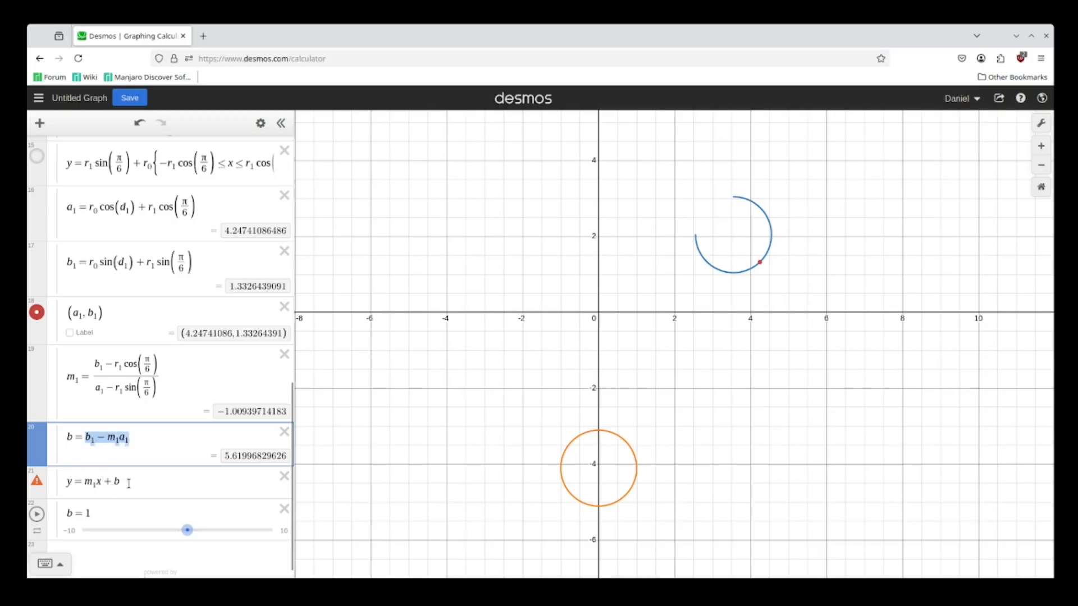
{"action": "left_click_drag", "start_coordinate": [128, 484], "coordinate": [109, 484]}
{"action": "type", "text": "b₁ − m₁a₁"}
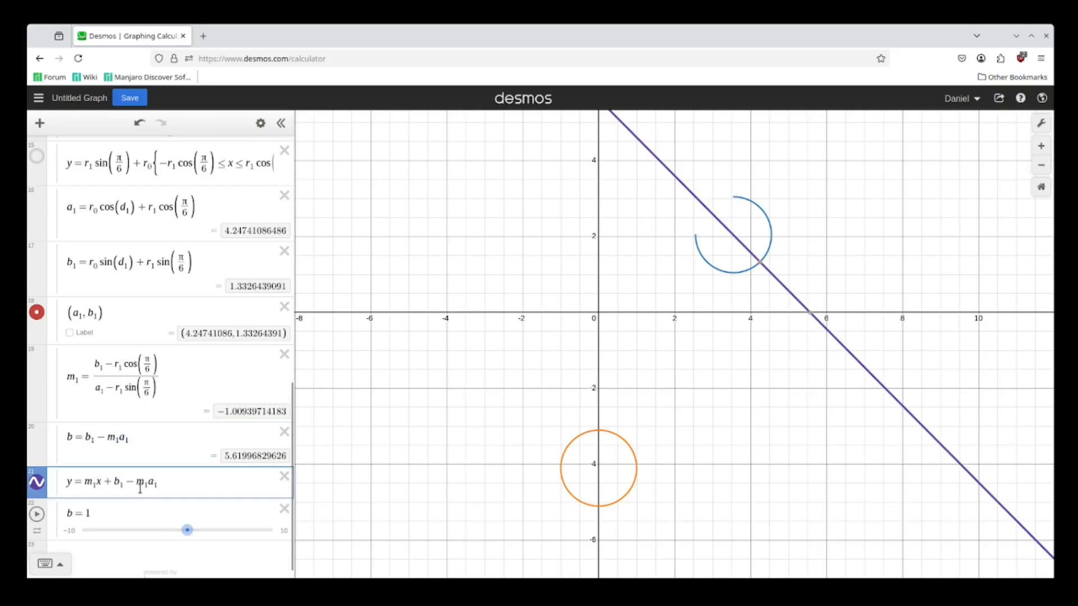
{"action": "left_click", "coordinate": [284, 432]}
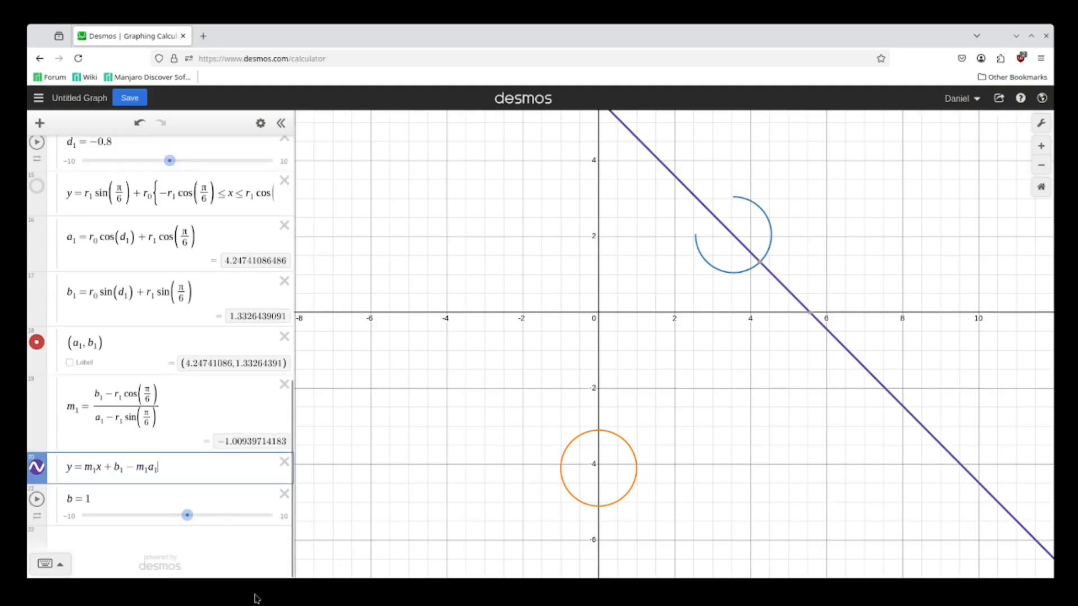
{"action": "left_click", "coordinate": [284, 495]}
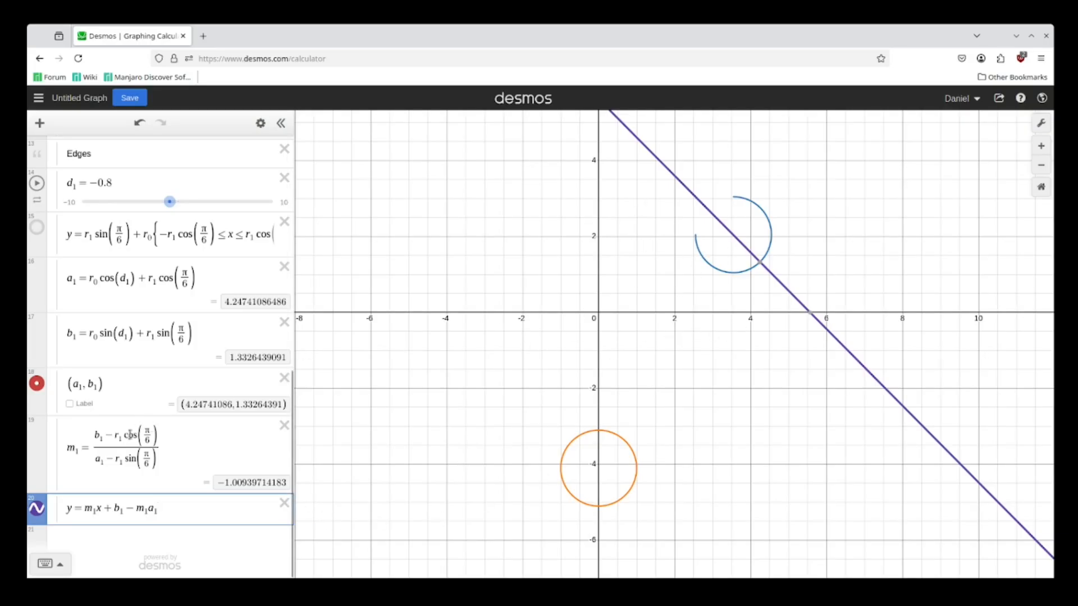
Turn m₁ into its negative reciprocal by placing the existing fraction as the denominator under −1.
{"action": "left_click_drag", "start_coordinate": [88, 449], "coordinate": [182, 448]}
{"action": "key", "text": "ctrl+c"}
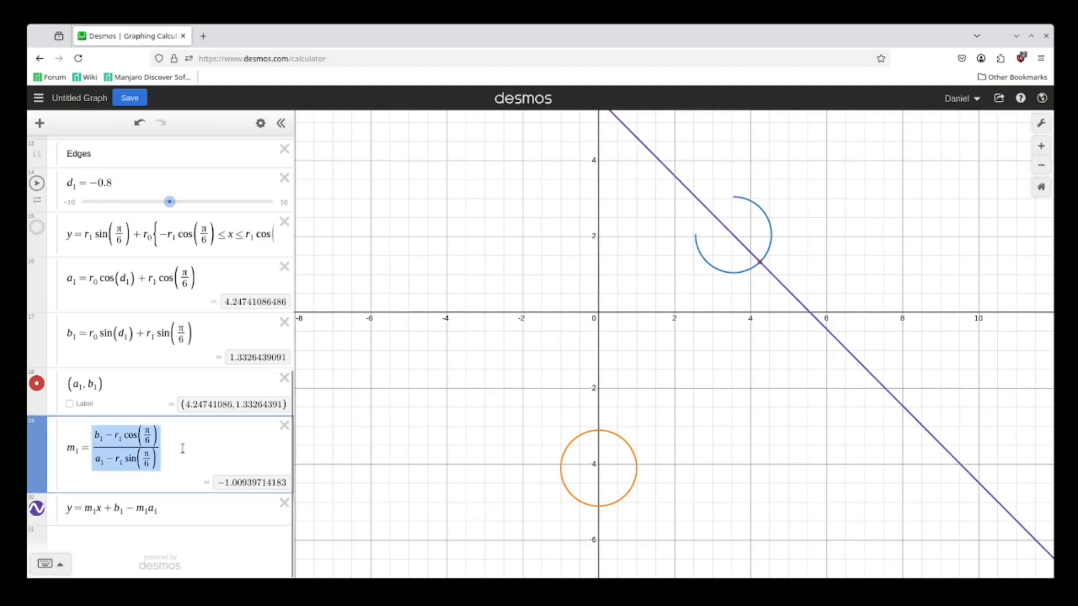
{"action": "key", "text": "BackSpace"}
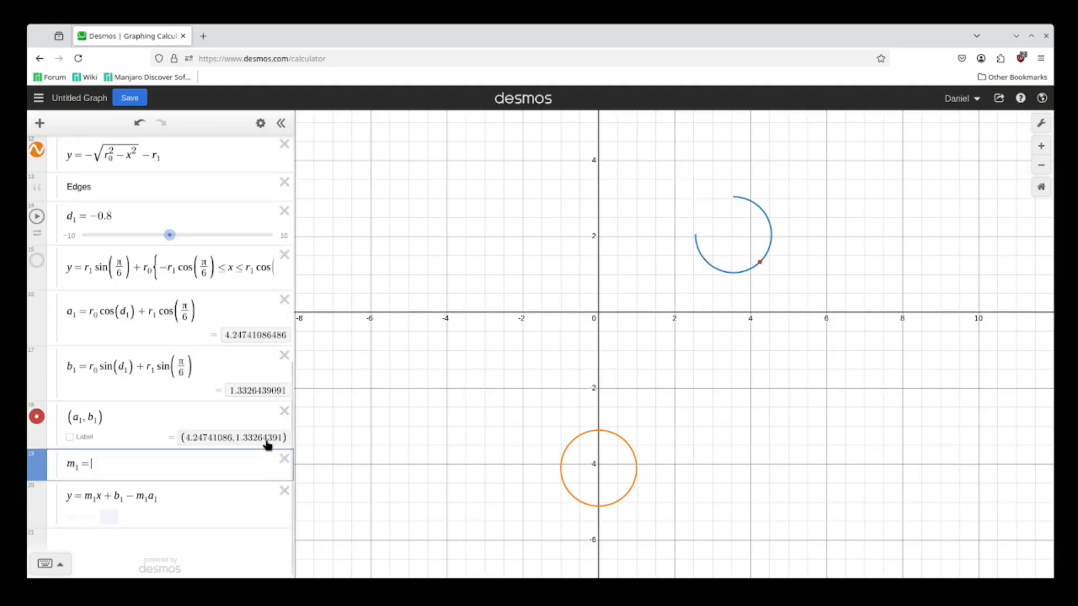
{"action": "type", "text": "1/"}
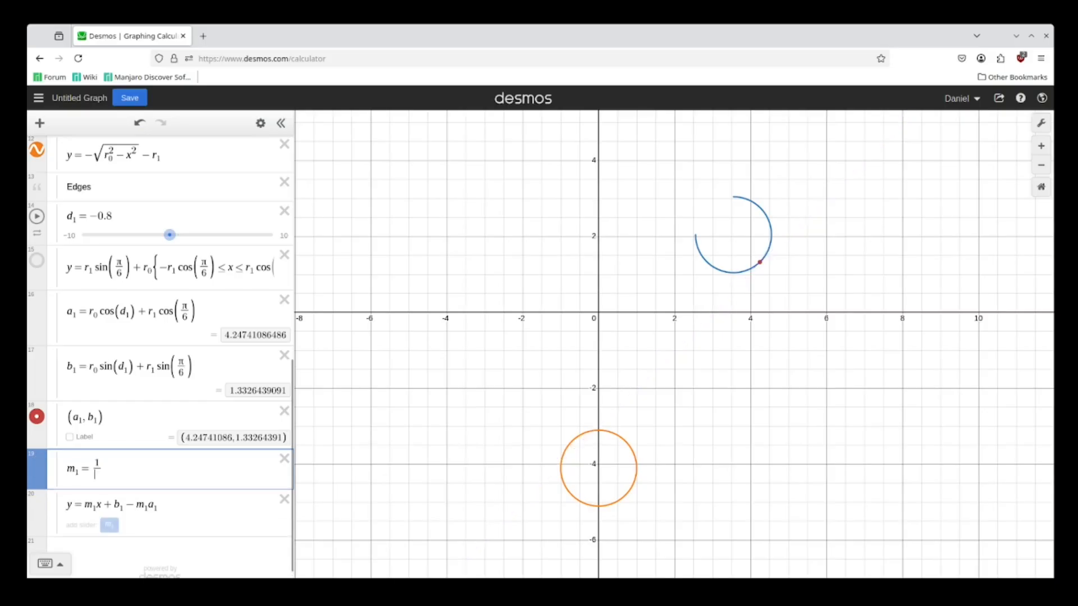
{"action": "type", "text": "-"}
{"action": "key", "text": "Down"}
{"action": "key", "text": "ctrl+v"}
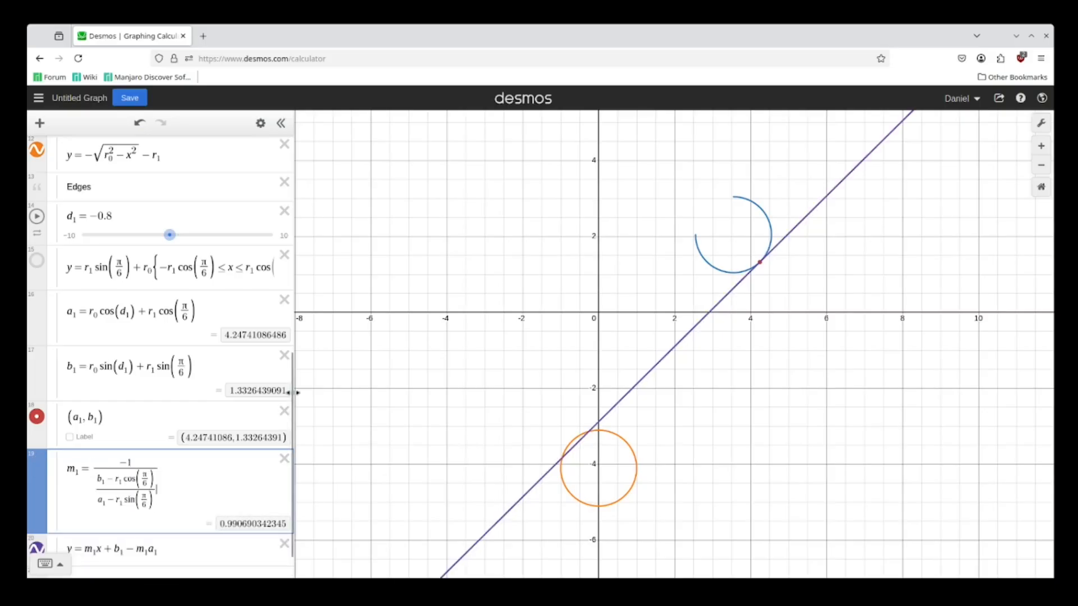
Vary the d₁ slider, ending at −0.7, to check that the line stays tangent to the blue circle.
{"action": "scroll", "coordinate": [204, 380], "scroll_direction": "up", "scroll_amount": 2}
{"action": "mouse_move", "coordinate": [169, 298]}
{"action": "left_mouse_down"}
{"action": "mouse_move", "coordinate": [158, 301]}
{"action": "mouse_move", "coordinate": [187, 304]}
{"action": "mouse_move", "coordinate": [164, 301]}
{"action": "left_mouse_up"}
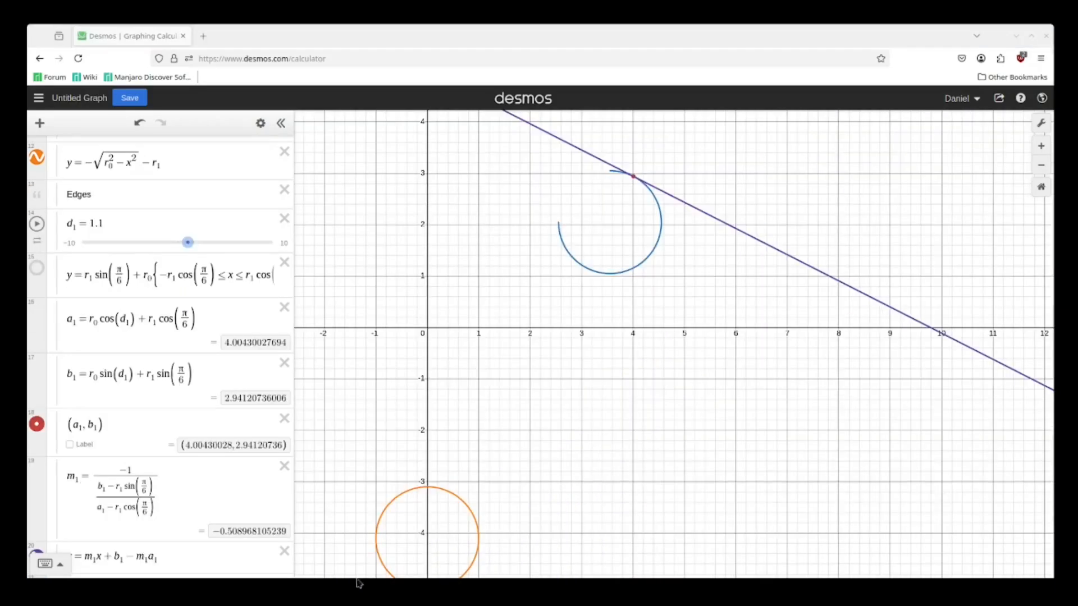
{"action": "scroll", "coordinate": [101, 416], "scroll_direction": "down", "scroll_amount": 2}
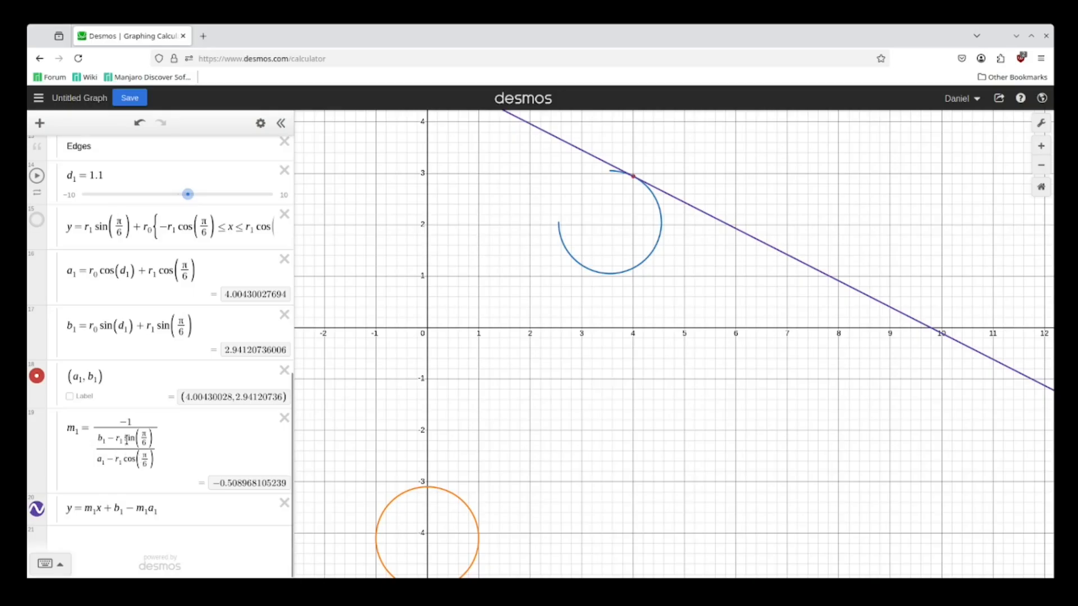
{"action": "mouse_move", "coordinate": [124, 438]}
{"action": "left_mouse_down"}
{"action": "mouse_move", "coordinate": [143, 439]}
{"action": "mouse_move", "coordinate": [110, 438]}
{"action": "left_mouse_up"}
{"action": "left_click", "coordinate": [110, 438]}
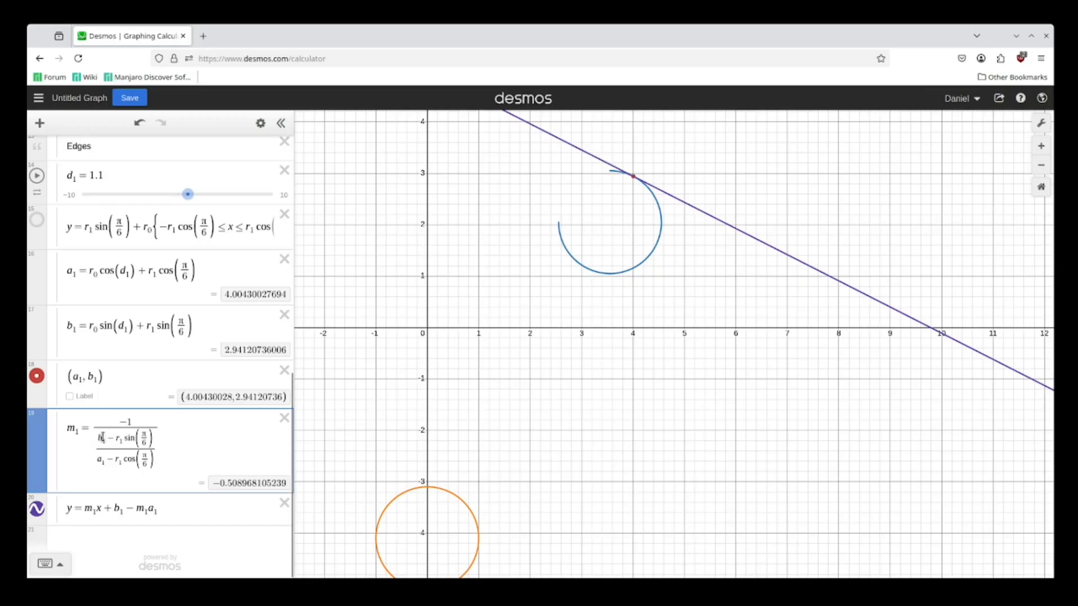
{"action": "left_click_drag", "start_coordinate": [99, 456], "coordinate": [110, 459]}
{"action": "scroll", "coordinate": [150, 382], "scroll_direction": "up", "scroll_amount": 1}
{"action": "mouse_move", "coordinate": [188, 254]}
{"action": "left_mouse_down"}
{"action": "mouse_move", "coordinate": [163, 256]}
{"action": "mouse_move", "coordinate": [172, 255]}
{"action": "left_mouse_up"}
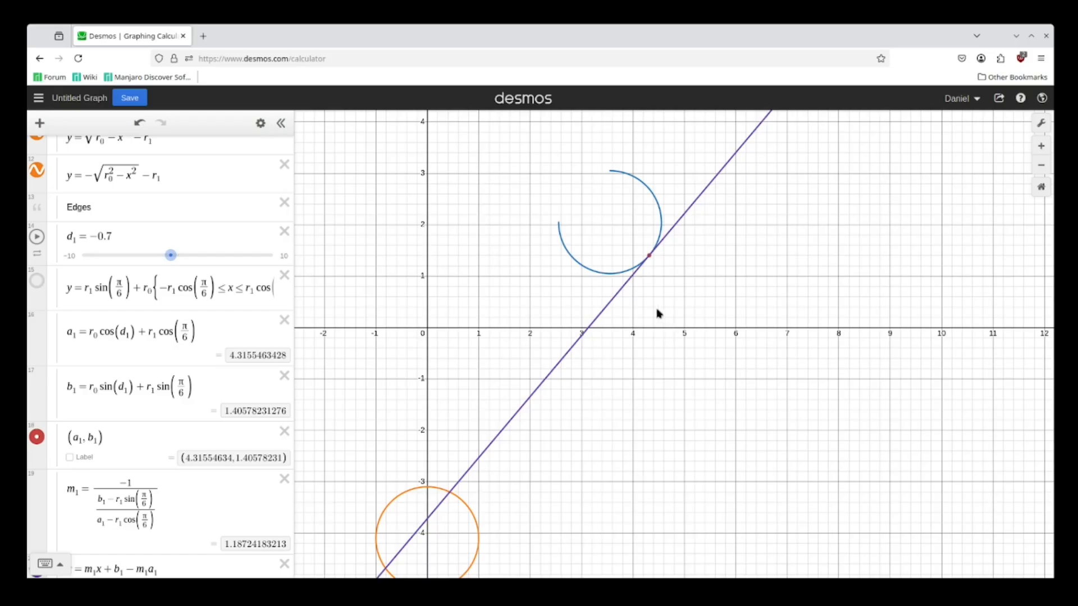
Set d₁ to the exact value −π/6.
{"action": "left_click_drag", "start_coordinate": [642, 392], "coordinate": [715, 414]}
{"action": "scroll", "coordinate": [715, 414], "scroll_direction": "down", "scroll_amount": 2}
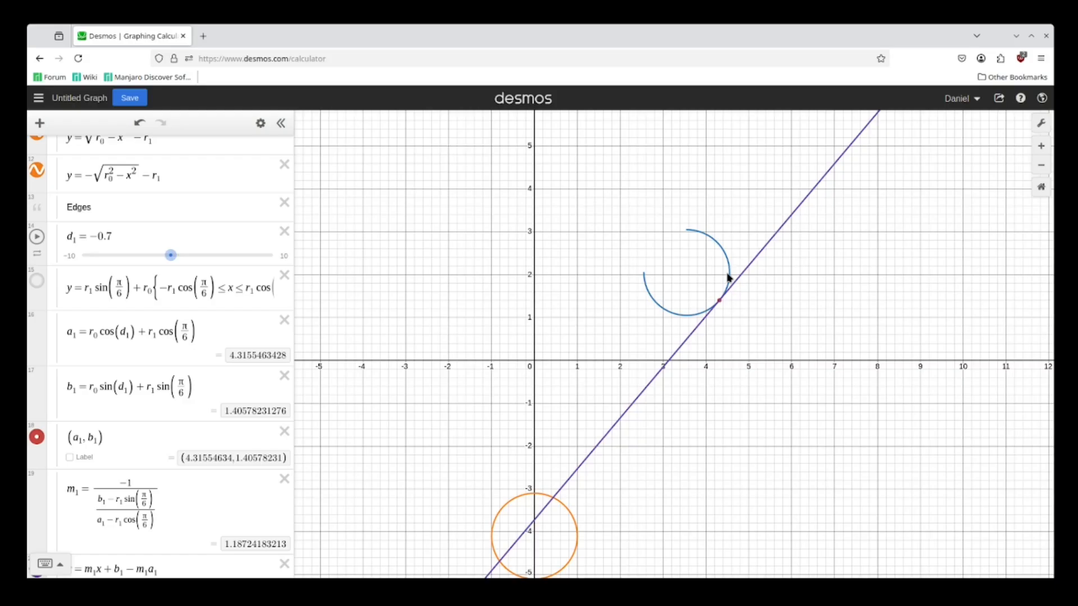
{"action": "left_click_drag", "start_coordinate": [114, 238], "coordinate": [101, 238]}
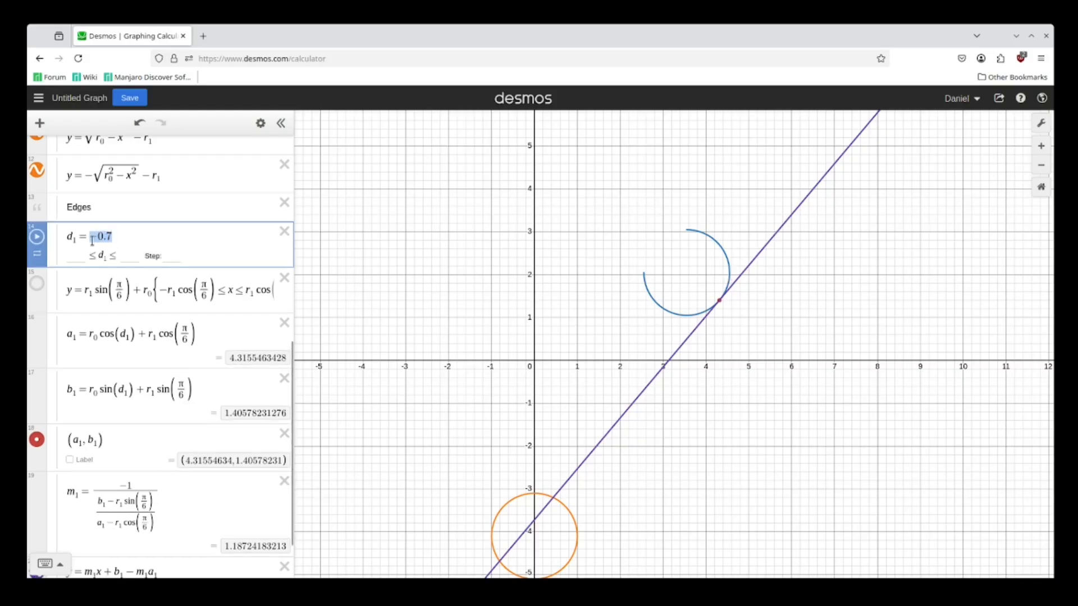
{"action": "type", "text": "pi/6"}
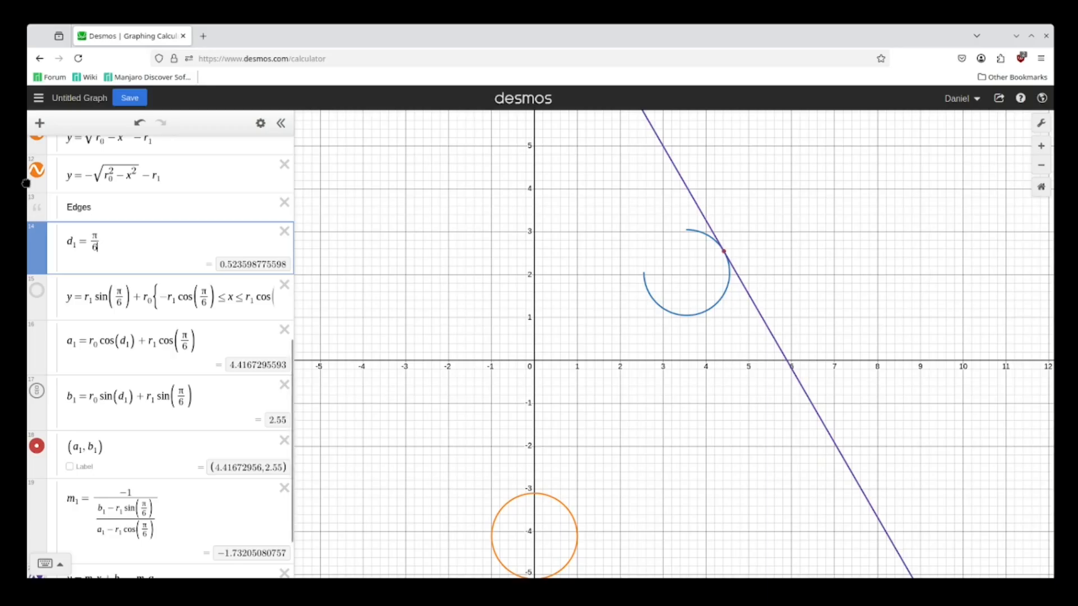
{"action": "key", "text": "Left"}
{"action": "key", "text": "Left"}
{"action": "type", "text": "-"}
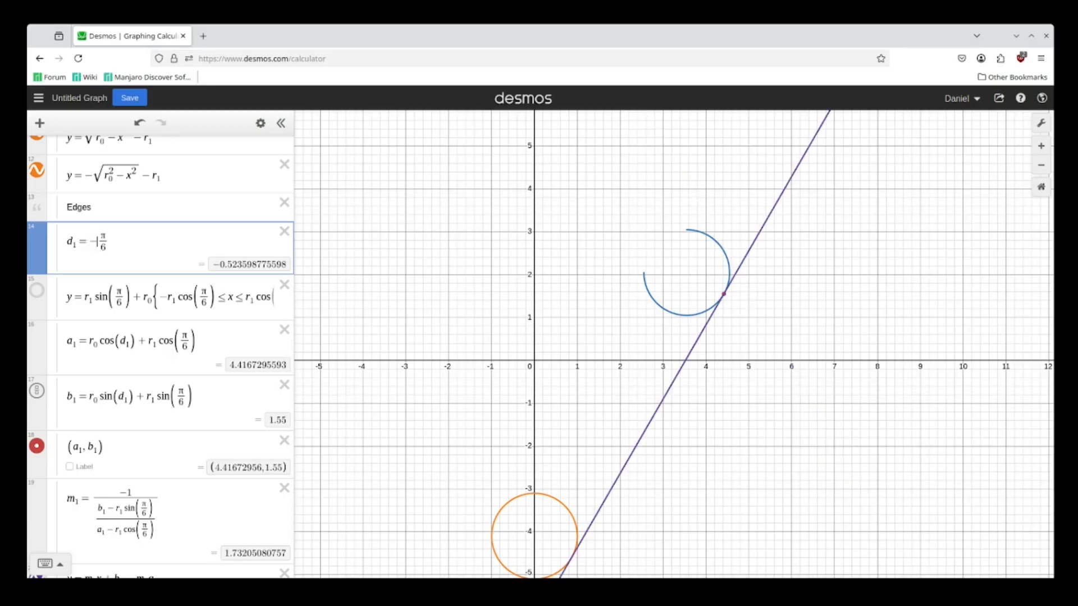
Delete the upper orange semicircle equation y = √(r₀² − x²) − r₁.
{"action": "left_click_drag", "start_coordinate": [710, 416], "coordinate": [690, 353]}
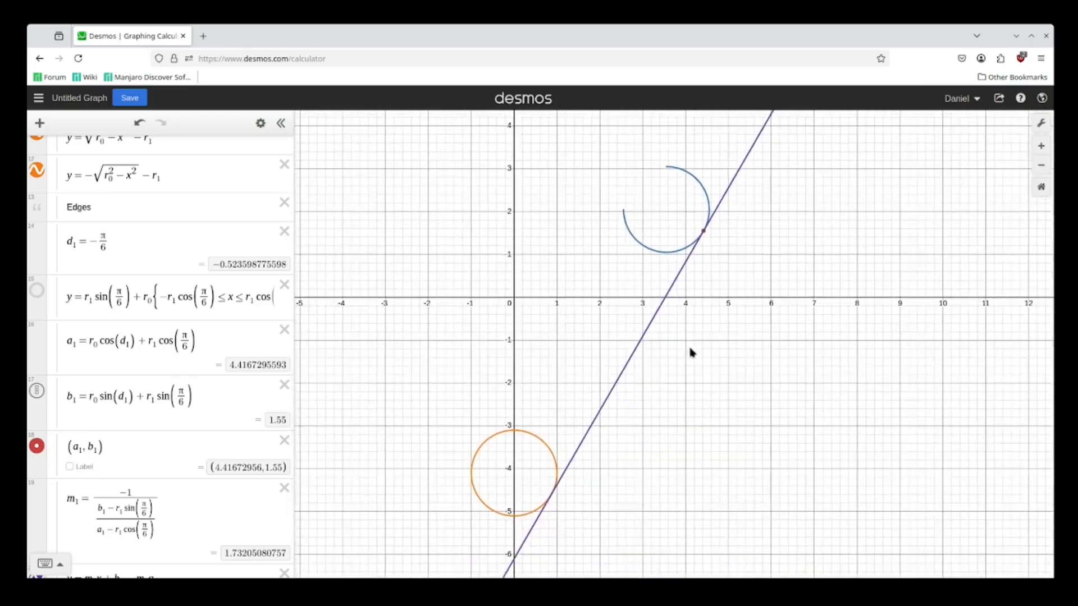
{"action": "scroll", "coordinate": [723, 210], "scroll_direction": "up", "scroll_amount": 5}
{"action": "scroll", "coordinate": [710, 258], "scroll_direction": "down", "scroll_amount": 5}
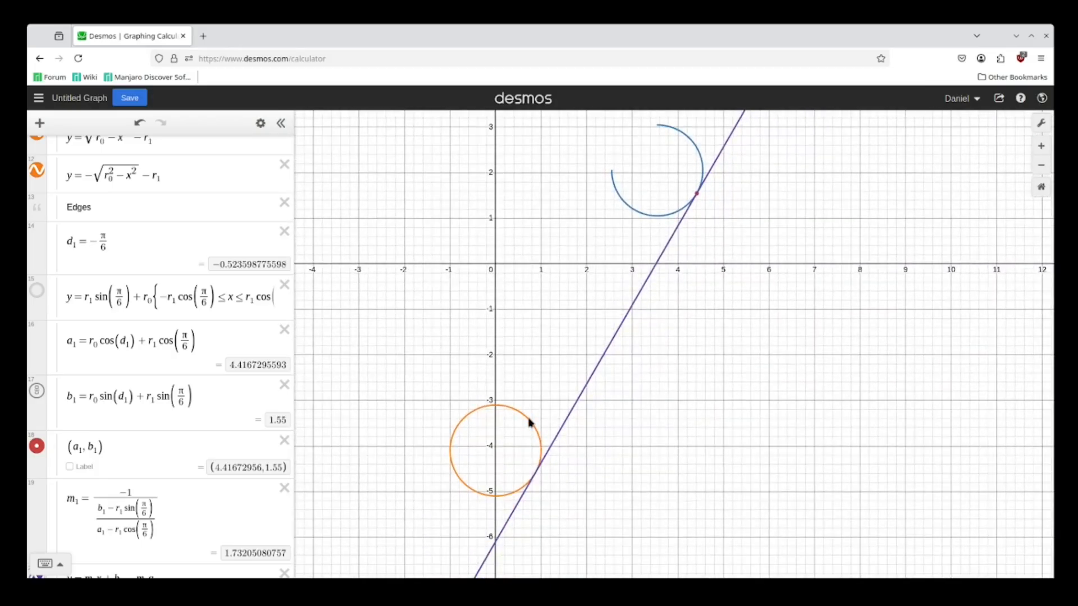
{"action": "scroll", "coordinate": [584, 501], "scroll_direction": "up", "scroll_amount": 2}
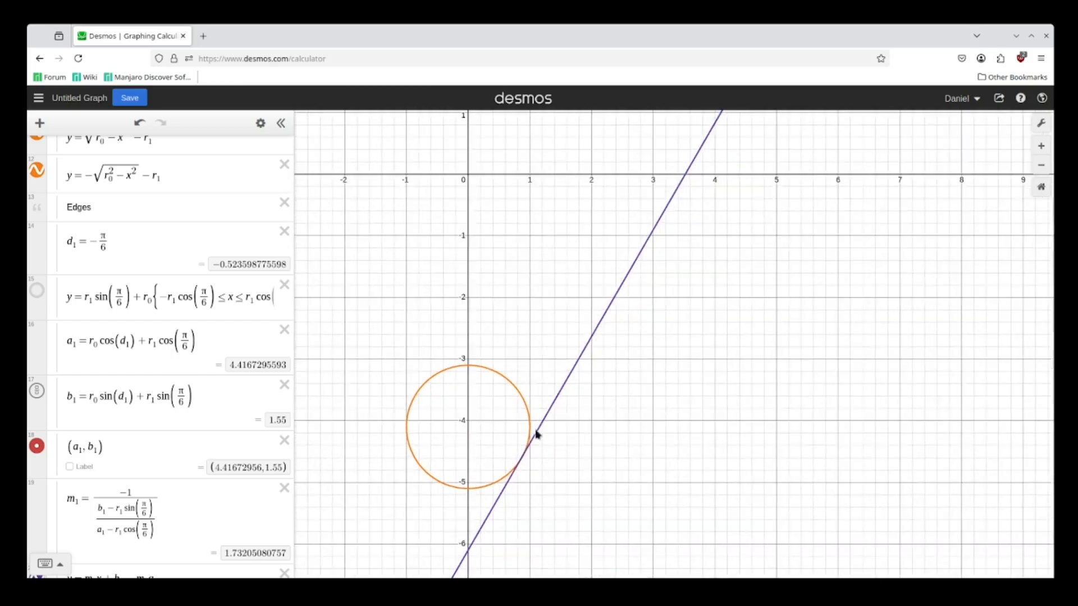
{"action": "scroll", "coordinate": [609, 445], "scroll_direction": "down", "scroll_amount": 4}
{"action": "left_click", "coordinate": [545, 401]}
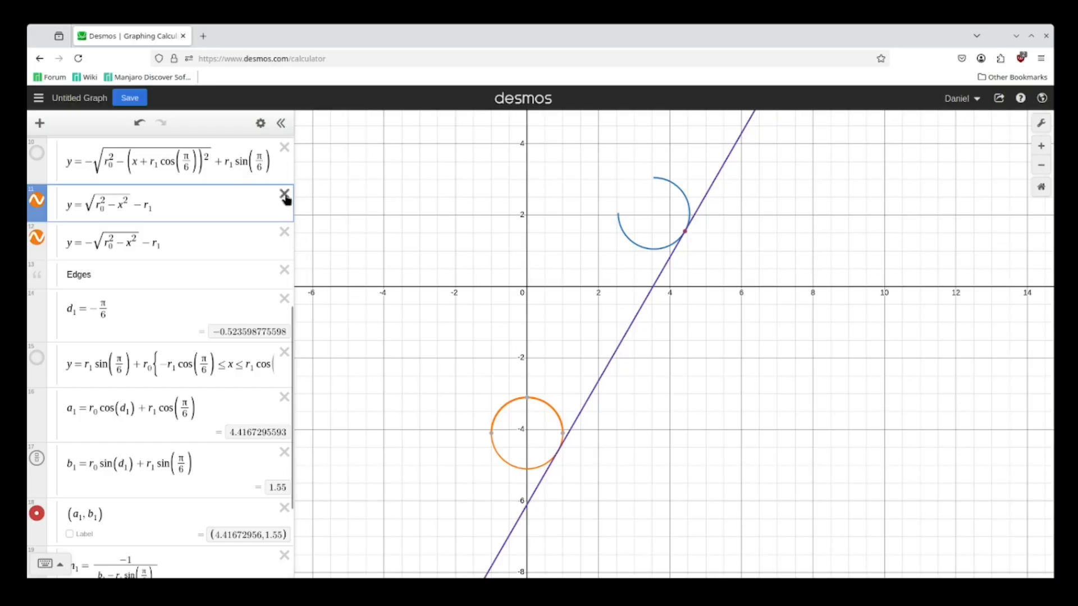
{"action": "scroll", "coordinate": [289, 198], "scroll_direction": "up", "scroll_amount": 5}
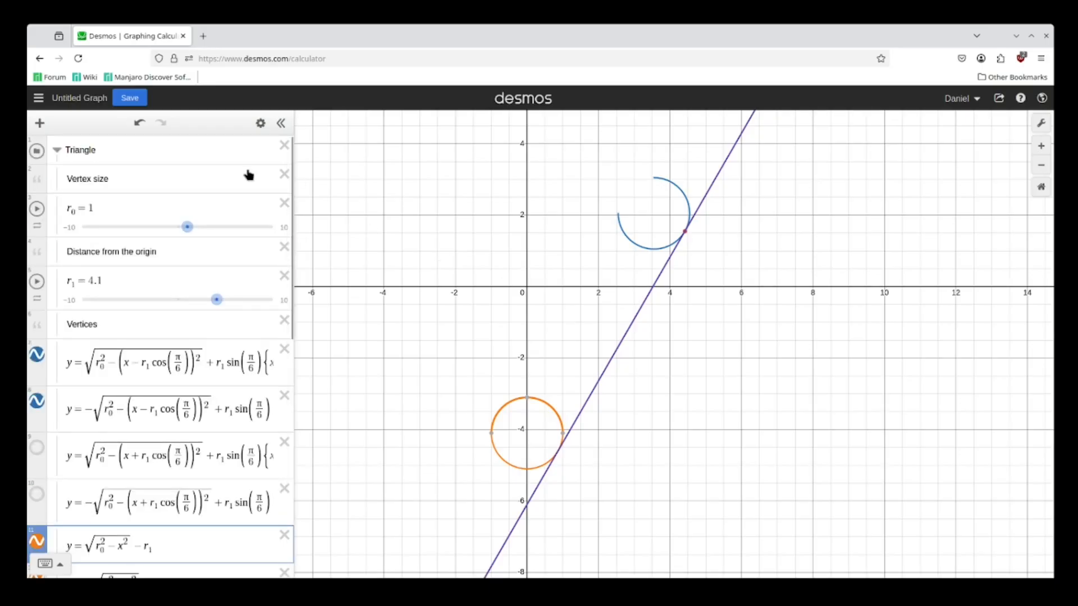
{"action": "scroll", "coordinate": [487, 360], "scroll_direction": "up", "scroll_amount": 2}
{"action": "mouse_move", "coordinate": [502, 410]}
{"action": "scroll", "coordinate": [211, 337], "scroll_direction": "down", "scroll_amount": 5}
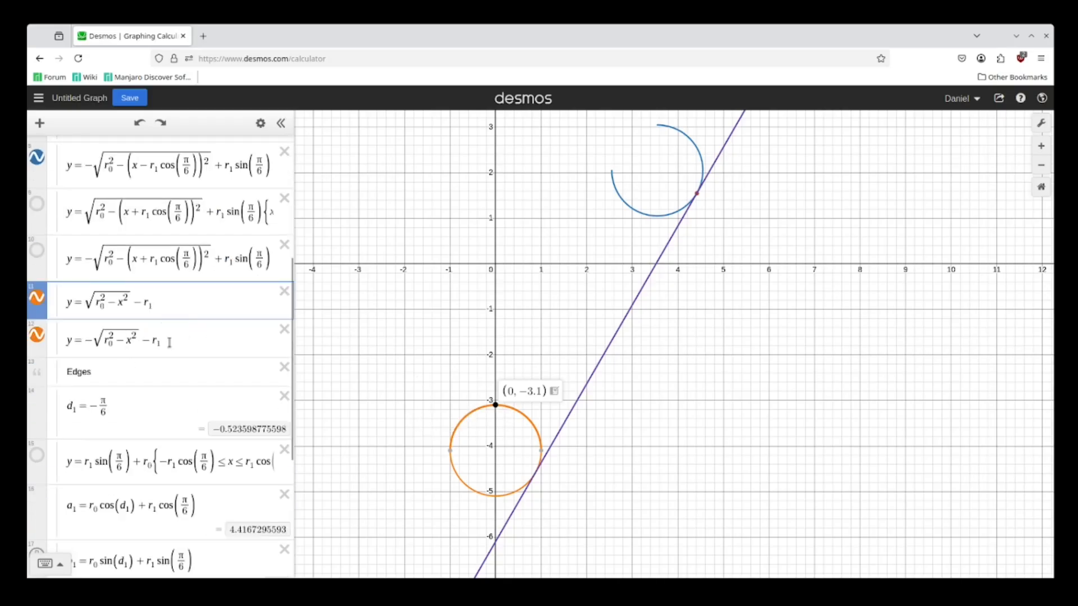
{"action": "left_click", "coordinate": [281, 294]}
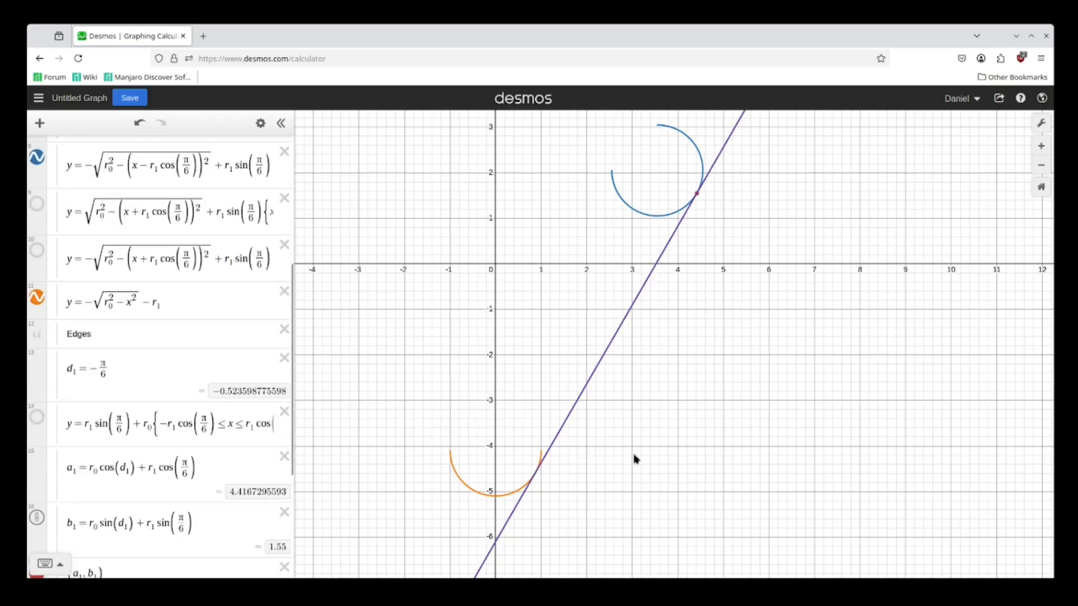
{"action": "left_click_drag", "start_coordinate": [699, 277], "coordinate": [660, 432]}
{"action": "left_click", "coordinate": [651, 304]}
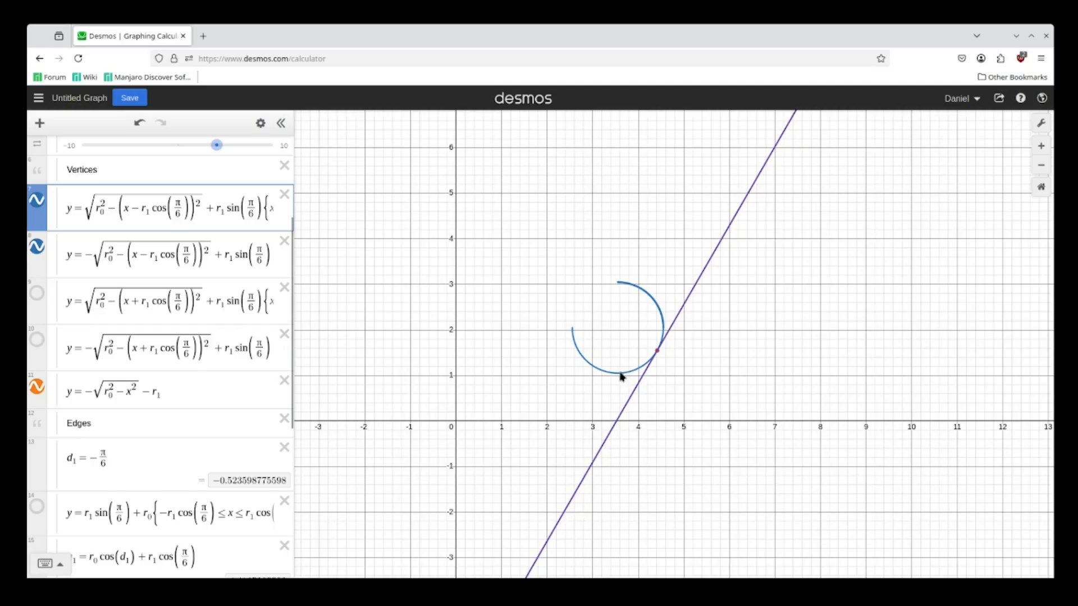
{"action": "left_click", "coordinate": [621, 378]}
{"action": "scroll", "coordinate": [758, 436], "scroll_direction": "up", "scroll_amount": 3}
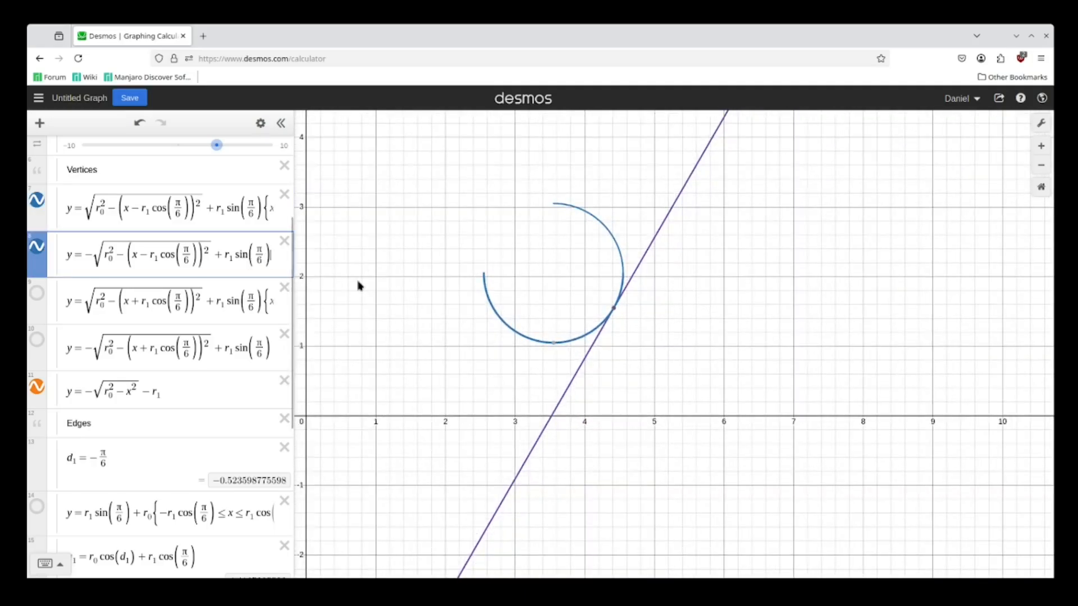
Move the d₁ = −π/6 definition to the beginning of the Triangle folder, above the Vertex size note.
{"action": "scroll", "coordinate": [138, 343], "scroll_direction": "down", "scroll_amount": 7}
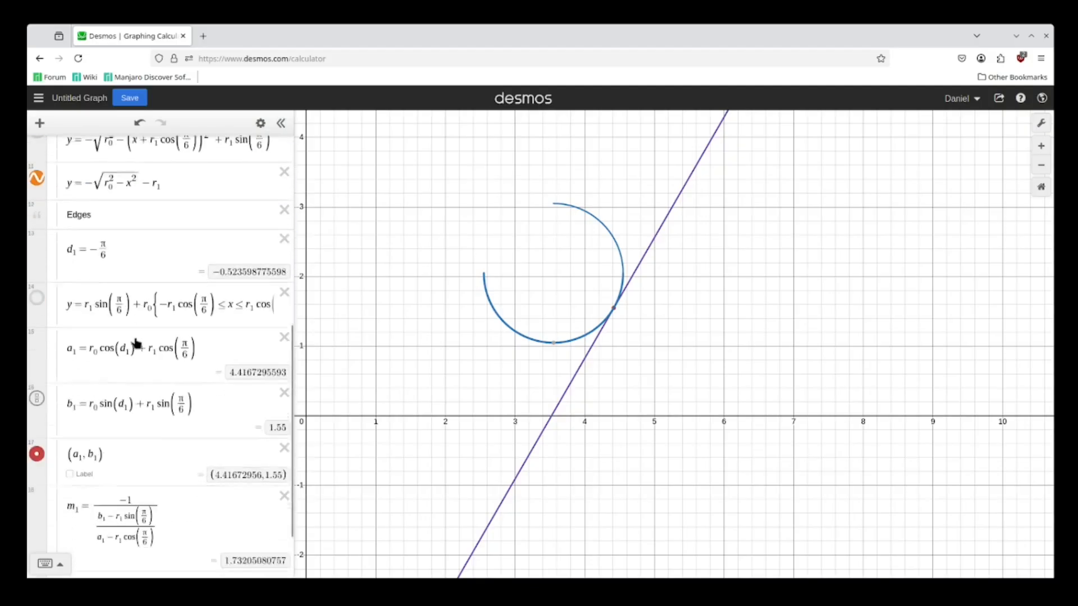
{"action": "scroll", "coordinate": [78, 357], "scroll_direction": "up", "scroll_amount": 4}
{"action": "scroll", "coordinate": [81, 358], "scroll_direction": "up", "scroll_amount": 10}
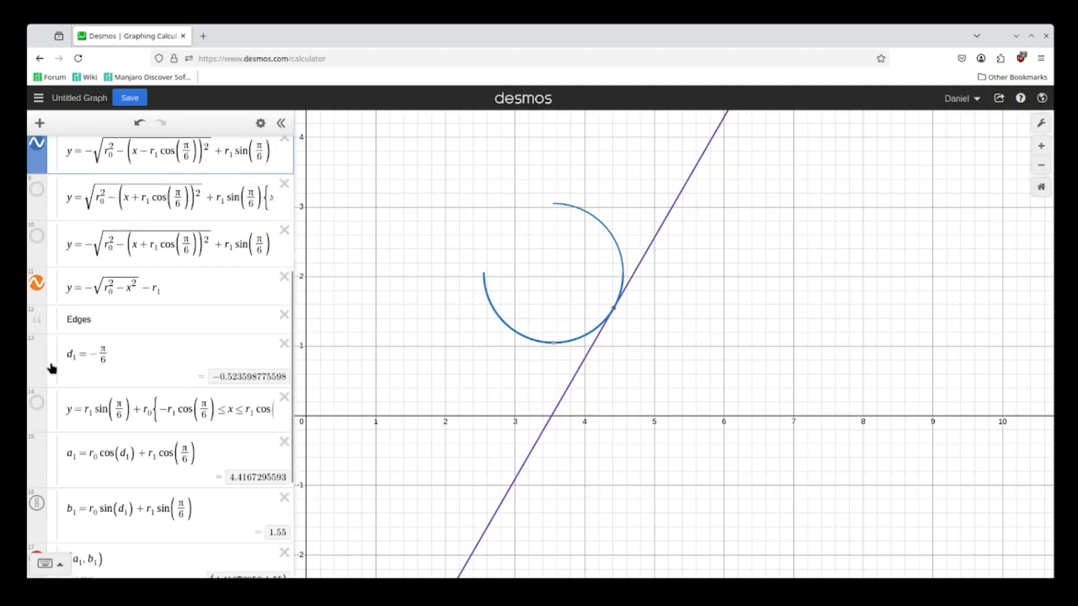
{"action": "left_click_drag", "start_coordinate": [47, 87], "coordinate": [103, 183]}
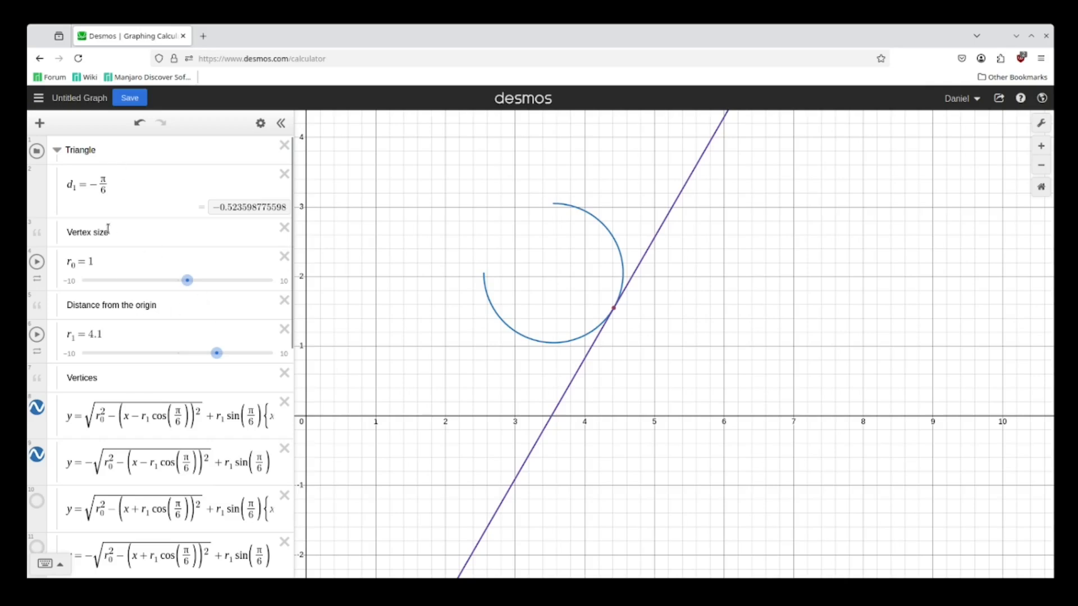
Add a note reading "Tangent angles" above the d₁ definition in the Triangle folder.
{"action": "left_click", "coordinate": [108, 153]}
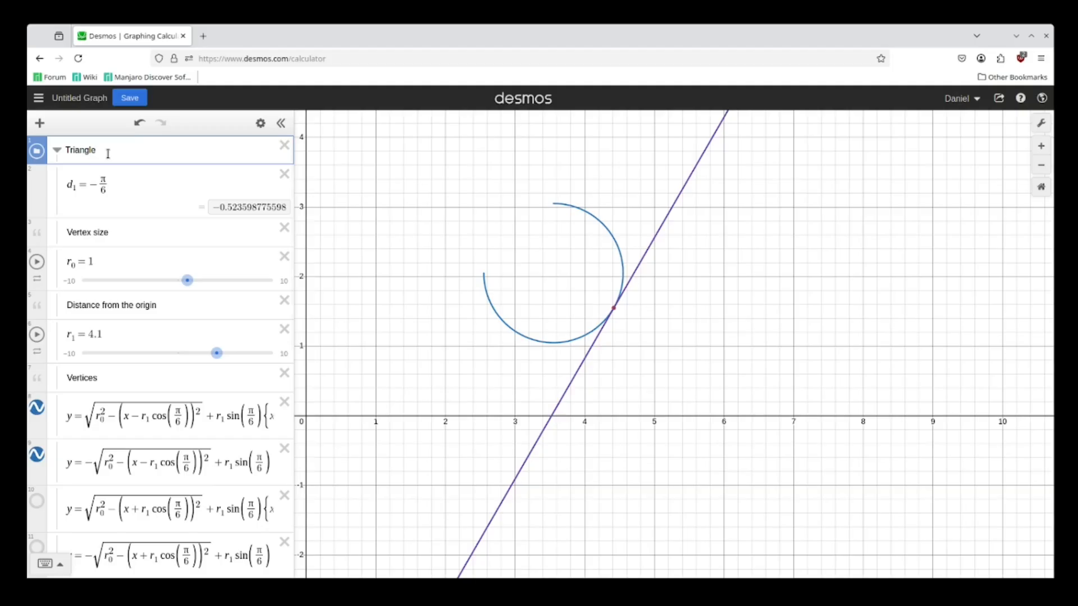
{"action": "key", "text": "Return"}
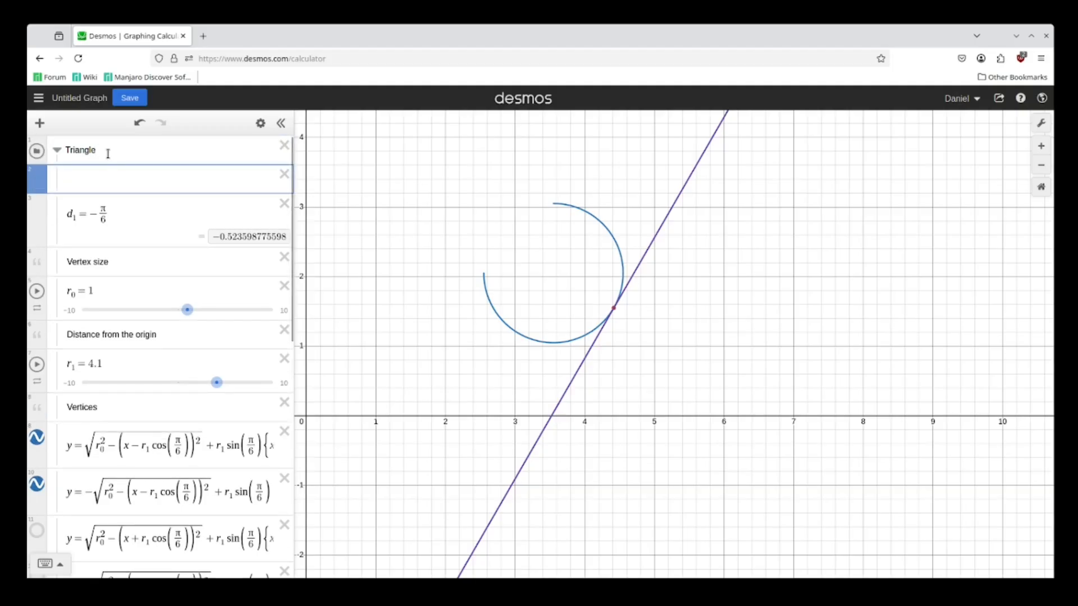
{"action": "type", "text": "Tangent angles"}
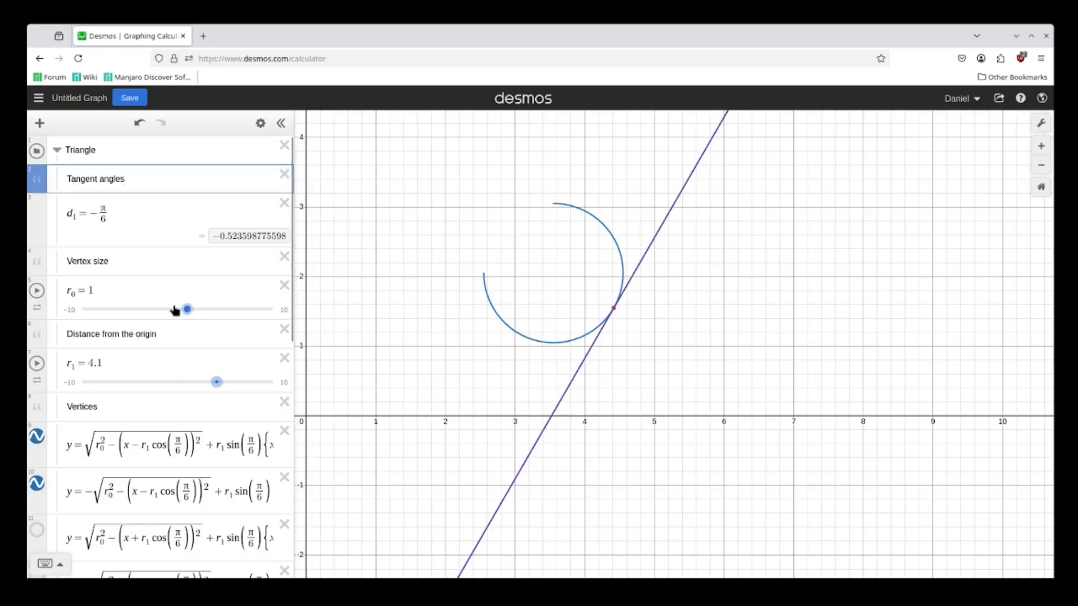
{"action": "scroll", "coordinate": [172, 310], "scroll_direction": "down", "scroll_amount": 10}
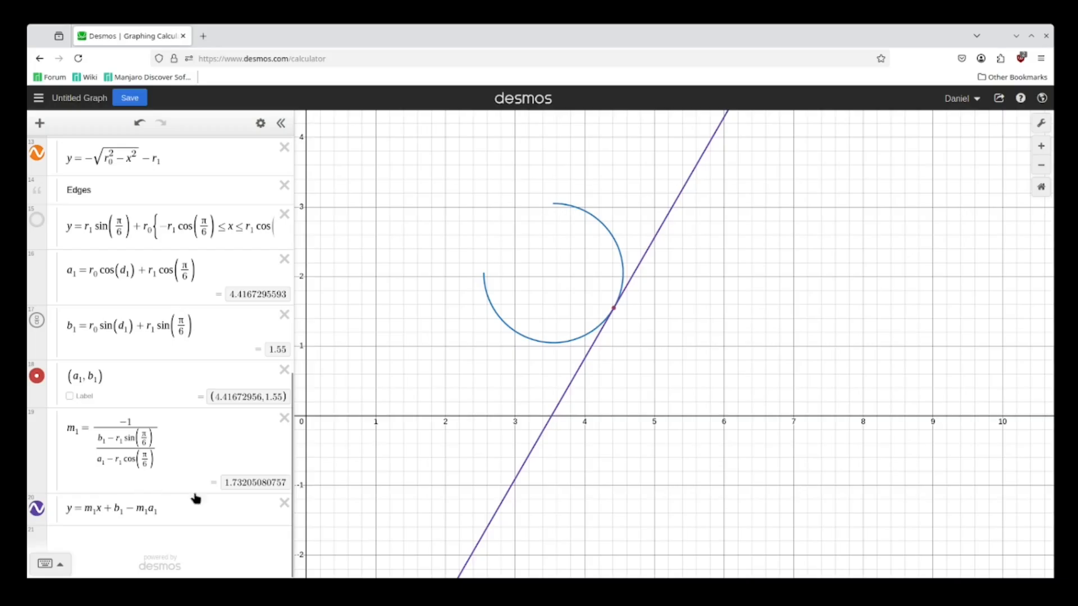
Restrict the lower blue semicircle of the upper-right vertex to x ≥ a₁.
{"action": "left_click", "coordinate": [569, 341]}
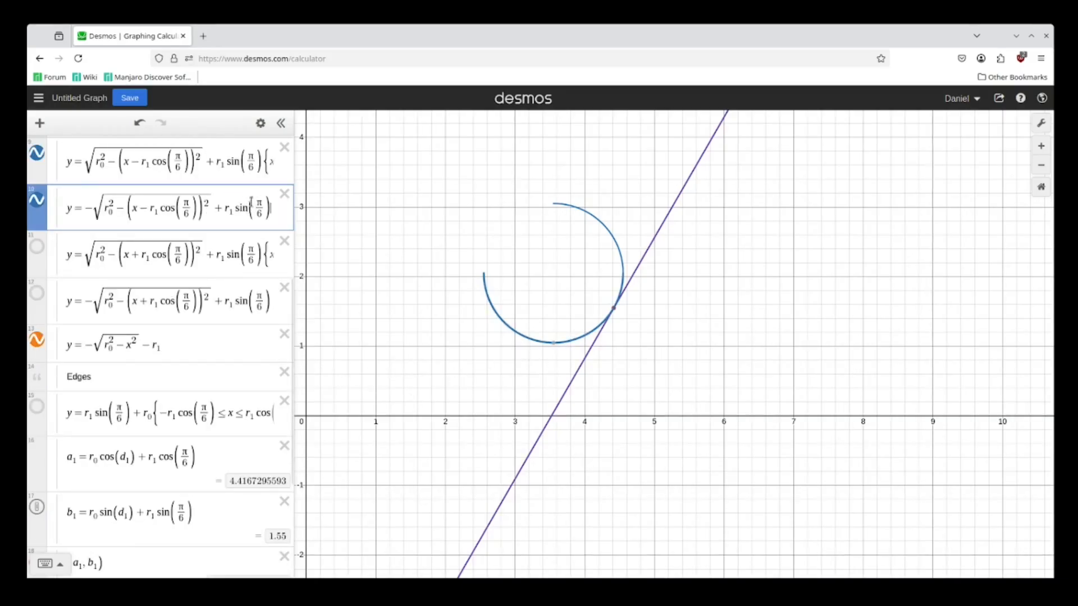
{"action": "type", "text": "{x>="}
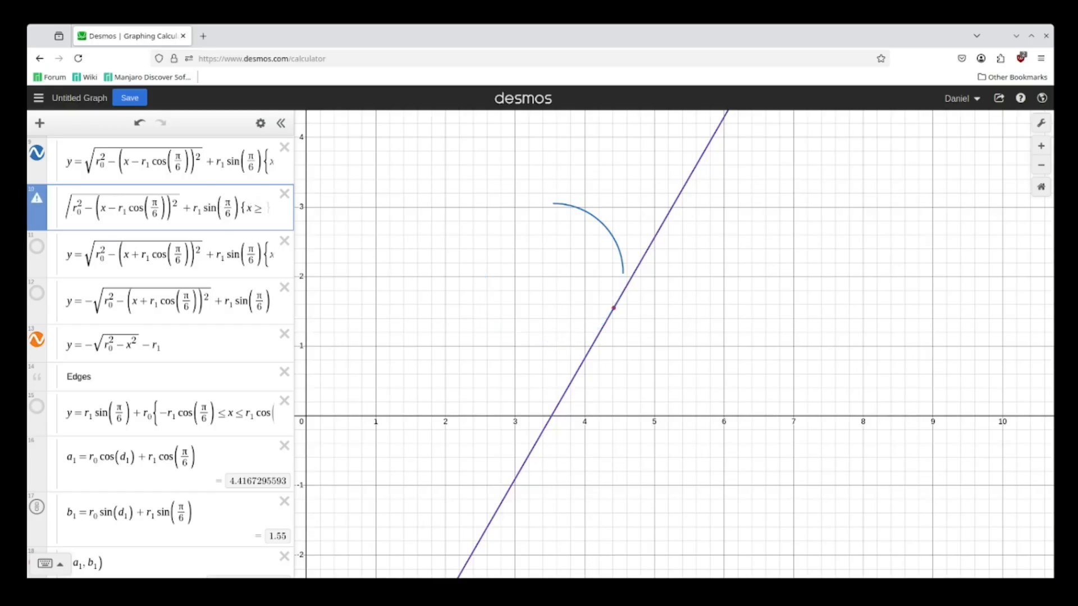
{"action": "type", "text": "a1"}
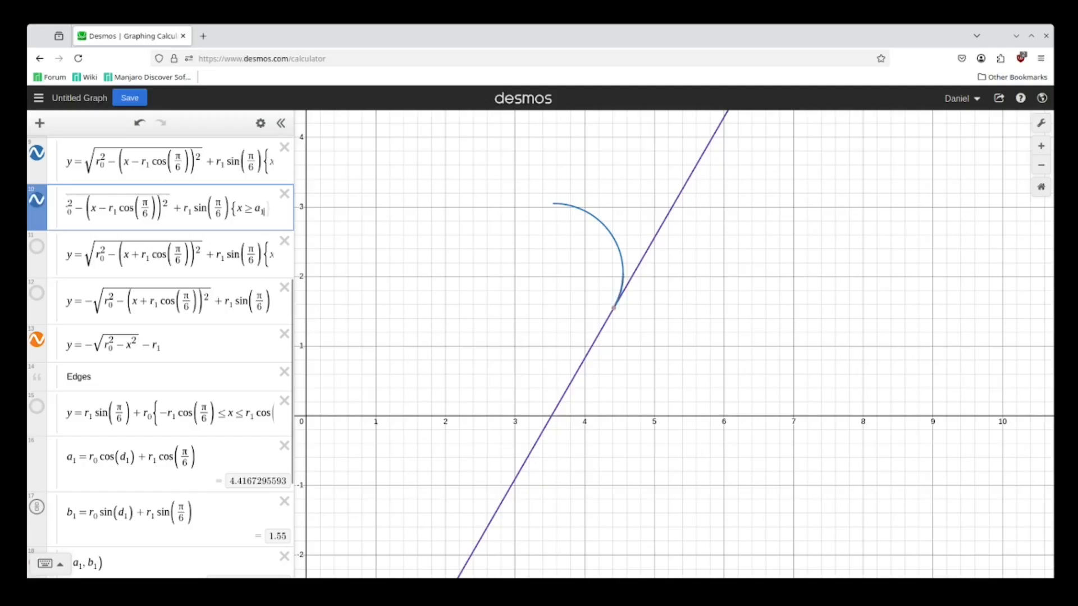
Move the a₁ definition directly below d₁ in the Triangle folder and change the note above them to "Tangent variables".
{"action": "scroll", "coordinate": [58, 453], "scroll_direction": "down", "scroll_amount": 4}
{"action": "scroll", "coordinate": [60, 456], "scroll_direction": "up", "scroll_amount": 5}
{"action": "scroll", "coordinate": [60, 456], "scroll_direction": "up", "scroll_amount": 3}
{"action": "scroll", "coordinate": [58, 452], "scroll_direction": "down", "scroll_amount": 4}
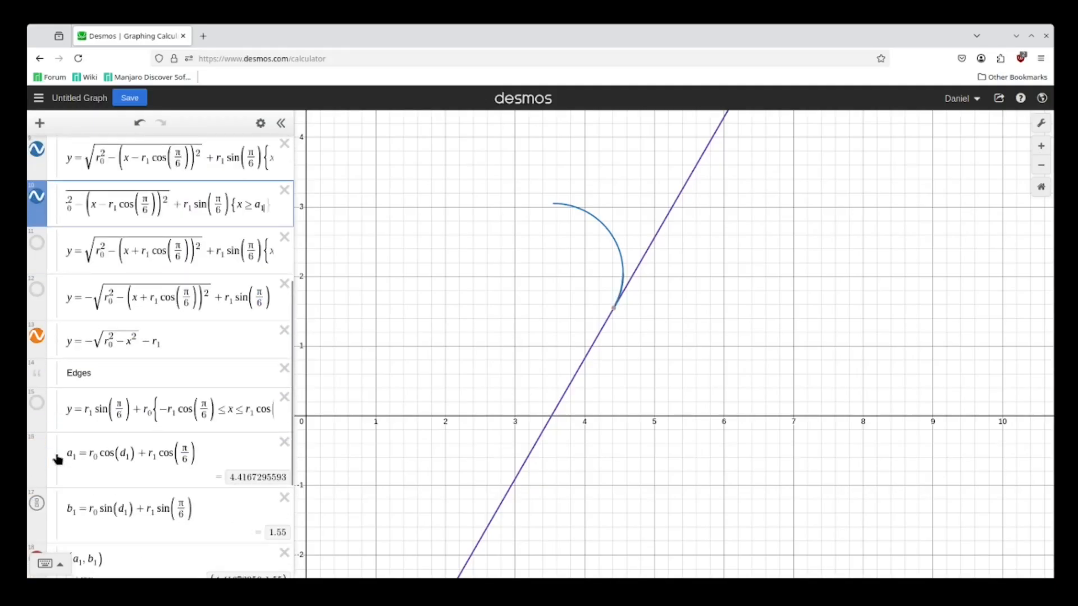
{"action": "scroll", "coordinate": [58, 458], "scroll_direction": "down", "scroll_amount": 1}
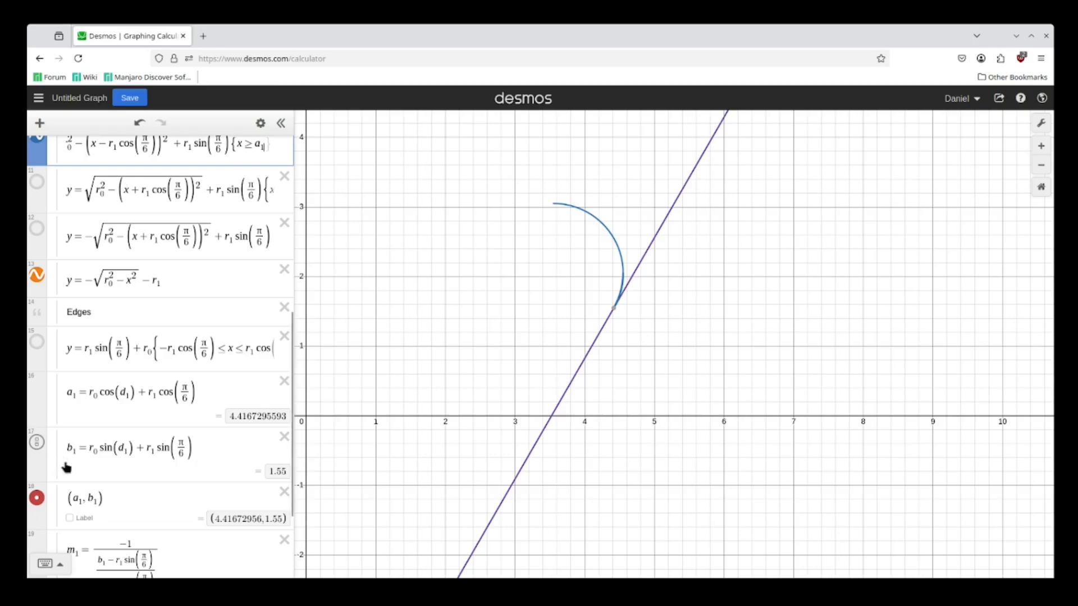
{"action": "scroll", "coordinate": [69, 469], "scroll_direction": "up", "scroll_amount": 1}
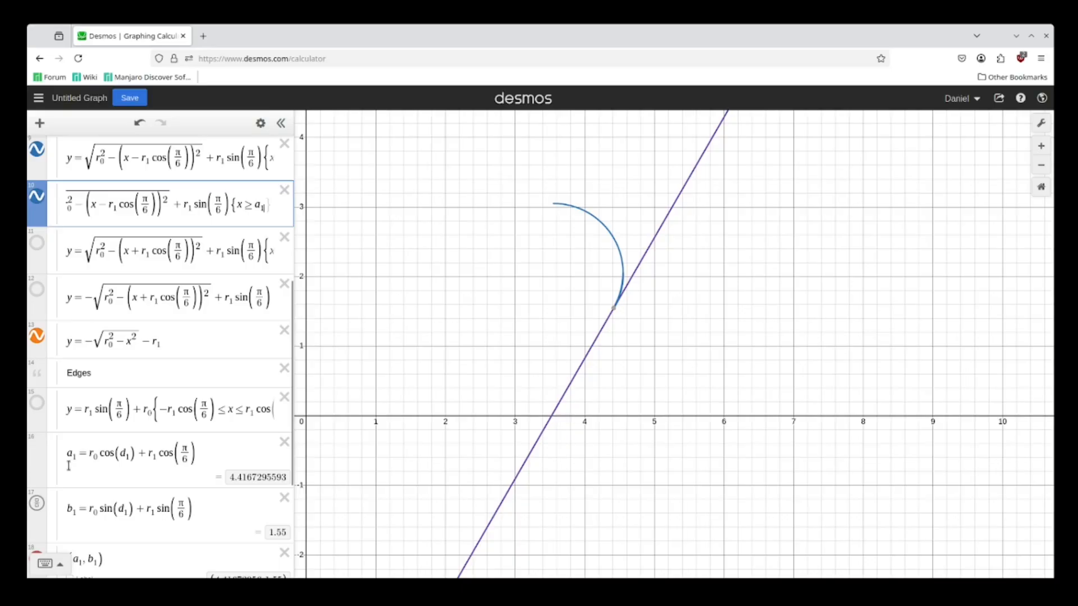
{"action": "left_click_drag", "start_coordinate": [36, 468], "coordinate": [114, 279]}
{"action": "left_click_drag", "start_coordinate": [134, 182], "coordinate": [102, 184]}
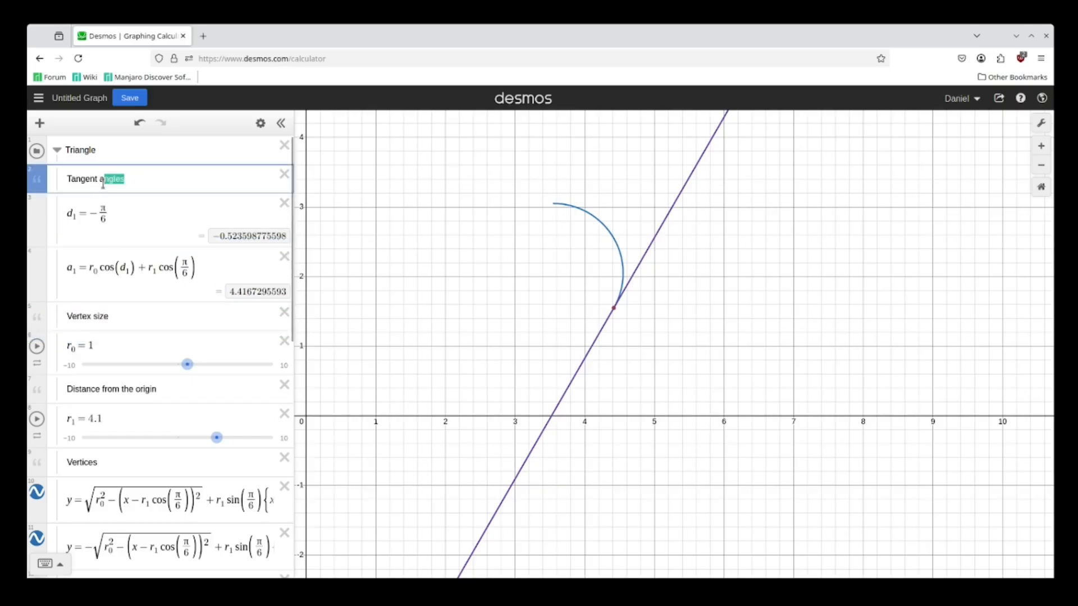
{"action": "type", "text": "variab"}
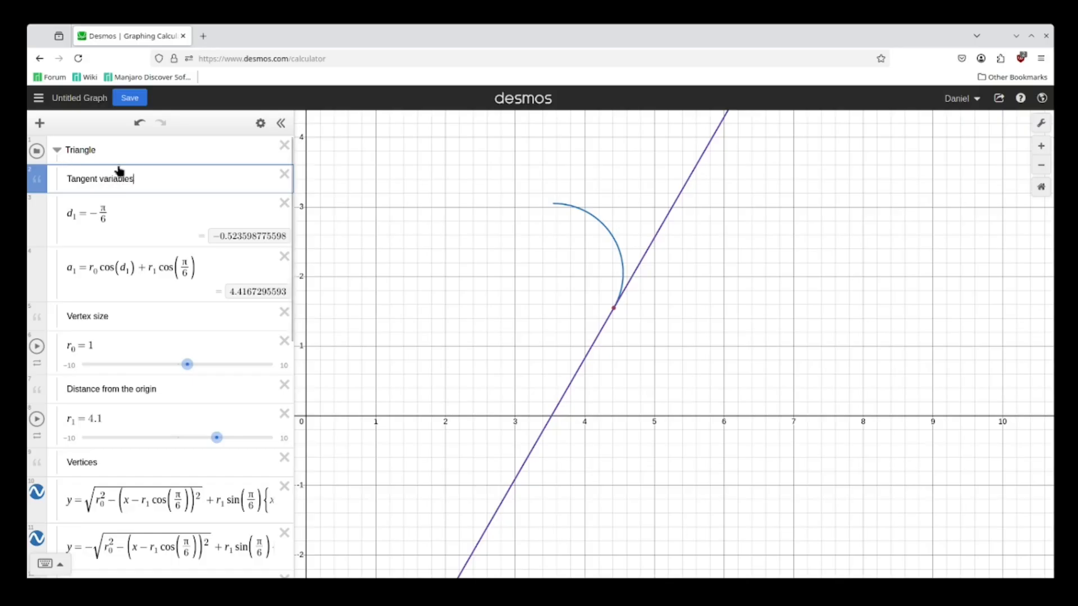
Restrict the tangent line y = m₁x + b₁ − m₁a₁ to the domain x ≤ a₁.
{"action": "left_click", "coordinate": [669, 448]}
{"action": "left_click_drag", "start_coordinate": [598, 487], "coordinate": [614, 337]}
{"action": "scroll", "coordinate": [613, 337], "scroll_direction": "down", "scroll_amount": 3}
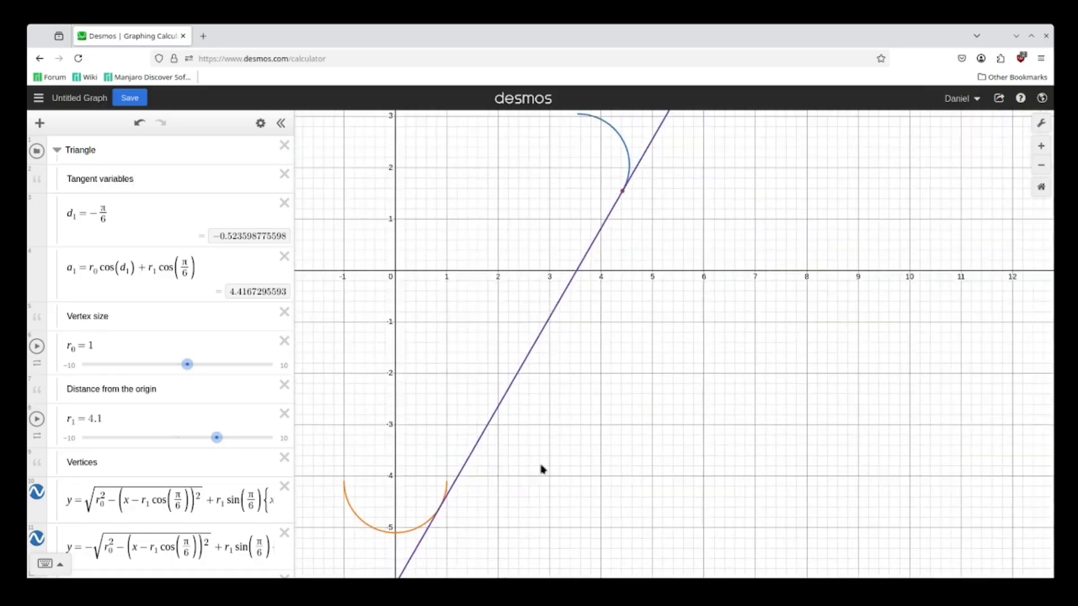
{"action": "left_click_drag", "start_coordinate": [521, 478], "coordinate": [564, 425]}
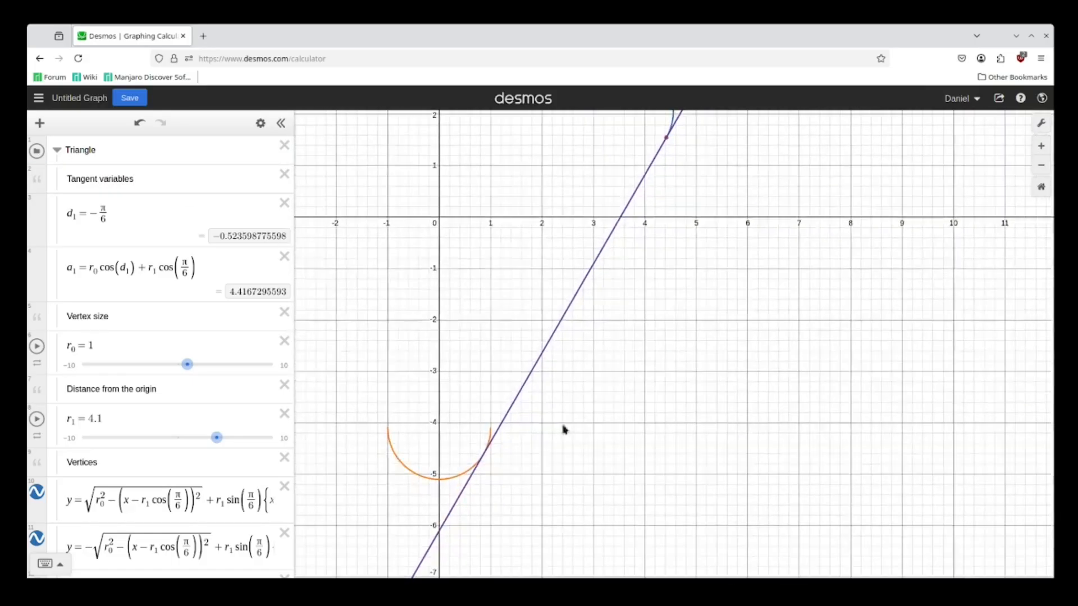
{"action": "left_click", "coordinate": [455, 482]}
{"action": "left_click_drag", "start_coordinate": [659, 355], "coordinate": [623, 463]}
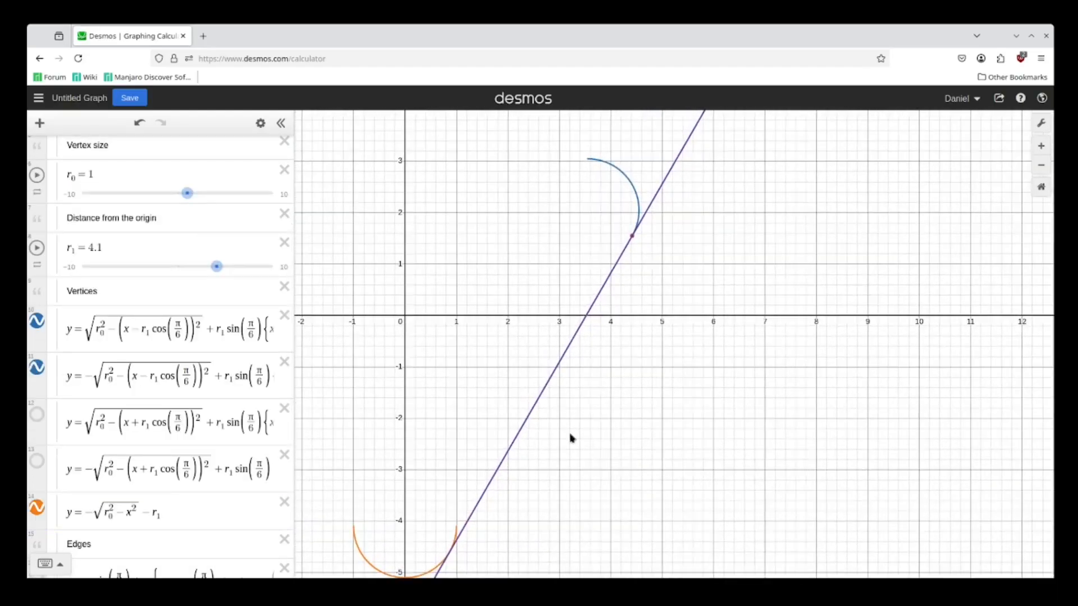
{"action": "left_click", "coordinate": [529, 421]}
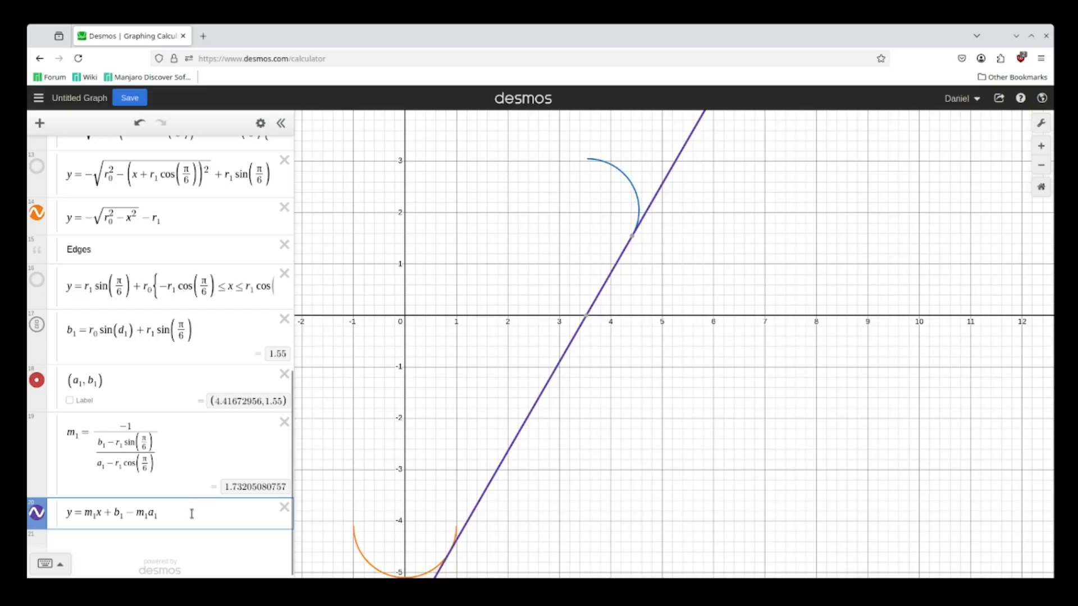
{"action": "type", "text": "{x<"}
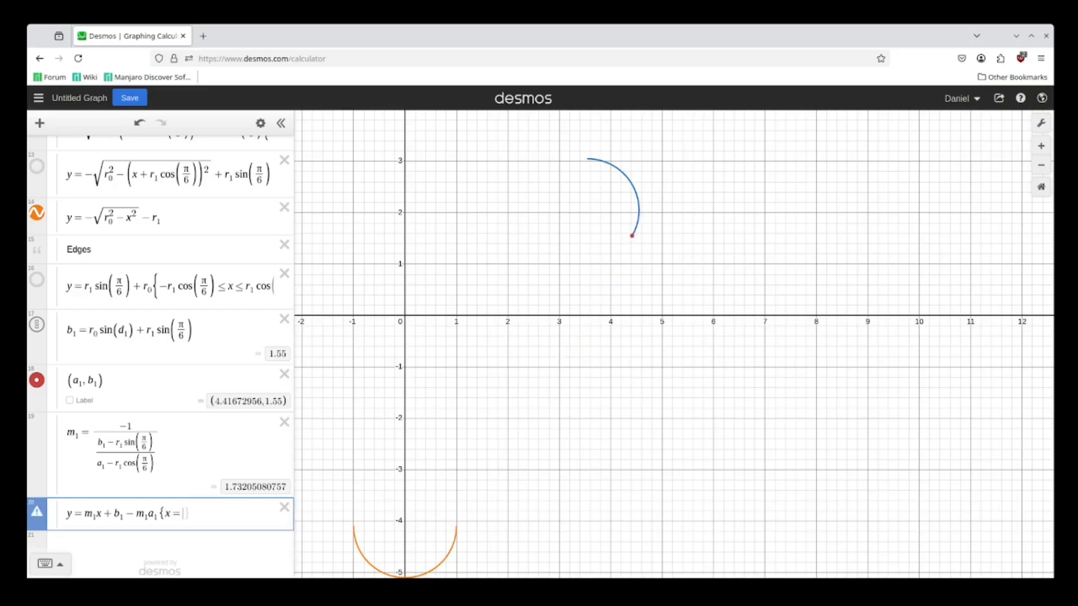
{"action": "type", "text": "=a_1"}
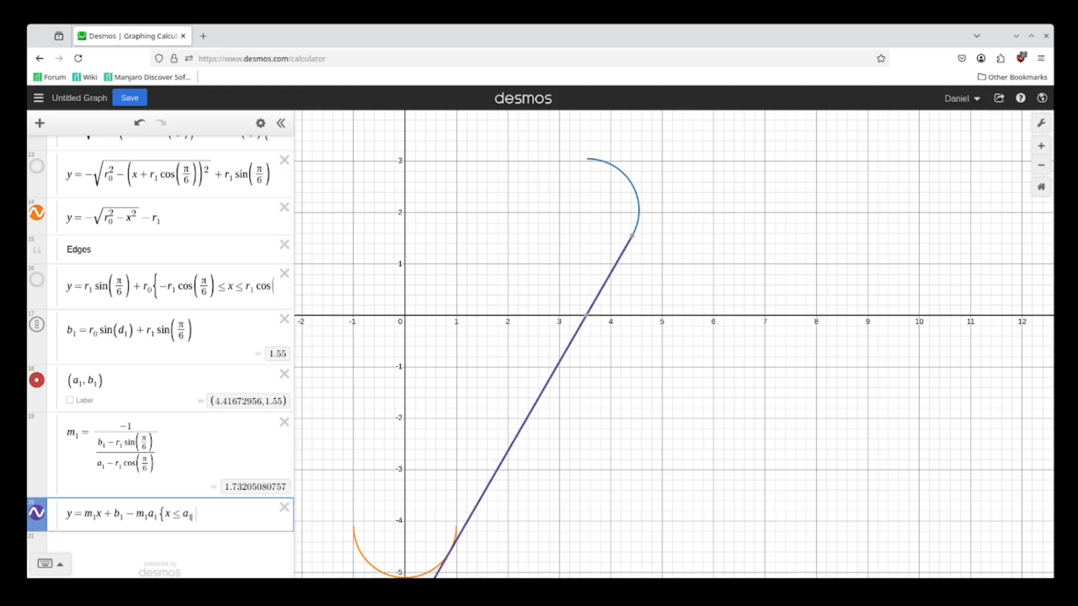
Examine where the restricted tangent line meets the orange semicircle of the bottom vertex.
{"action": "left_click_drag", "start_coordinate": [534, 561], "coordinate": [529, 449]}
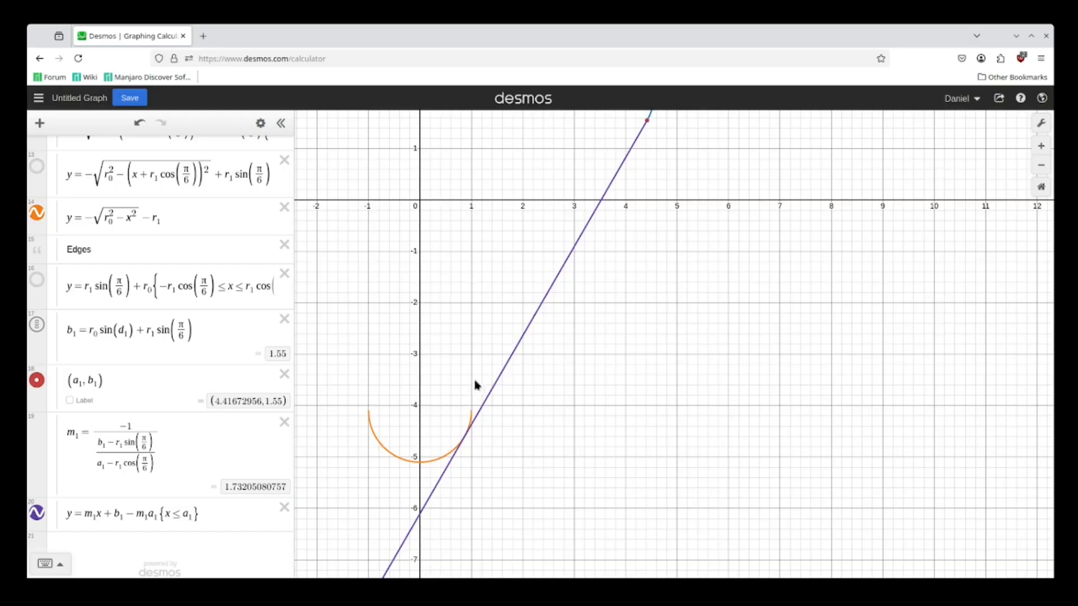
{"action": "left_click_drag", "start_coordinate": [559, 364], "coordinate": [561, 407]}
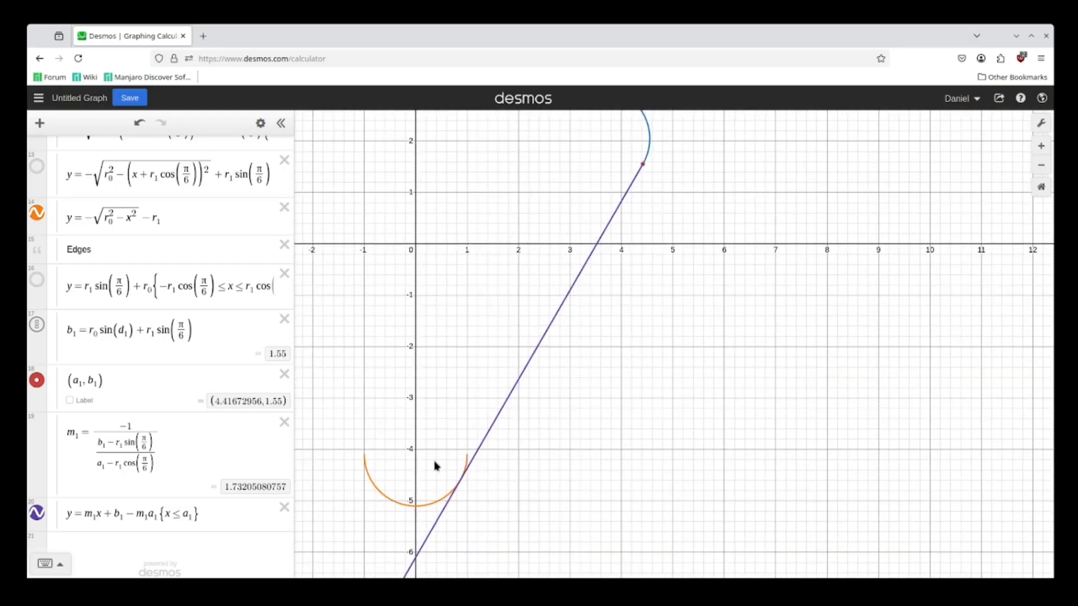
{"action": "left_click_drag", "start_coordinate": [612, 326], "coordinate": [671, 399]}
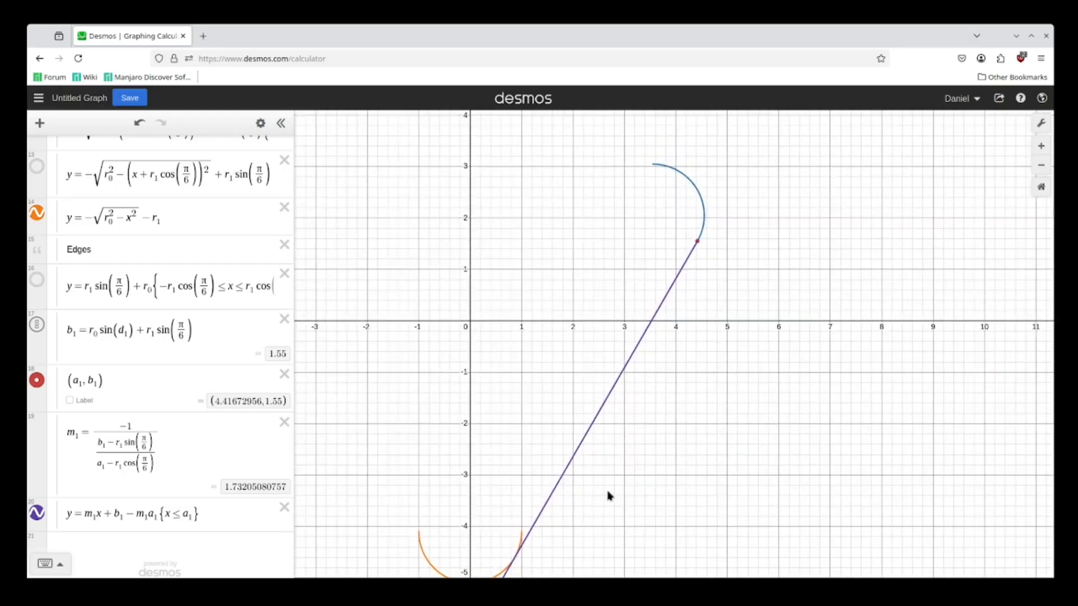
{"action": "left_click_drag", "start_coordinate": [587, 514], "coordinate": [622, 478]}
{"action": "scroll", "coordinate": [557, 393], "scroll_direction": "down", "scroll_amount": 1}
{"action": "left_click_drag", "start_coordinate": [518, 293], "coordinate": [569, 285]}
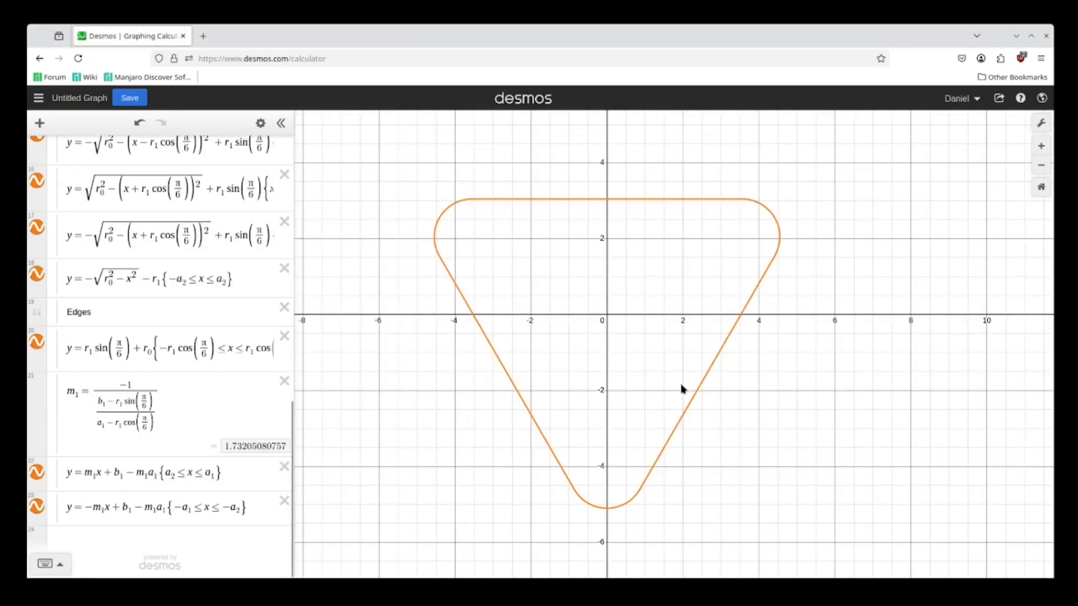
Examine the completed triangle and both endpoints of its bottom vertex arc, where it meets the slanted edges.
{"action": "left_click_drag", "start_coordinate": [802, 451], "coordinate": [852, 409]}
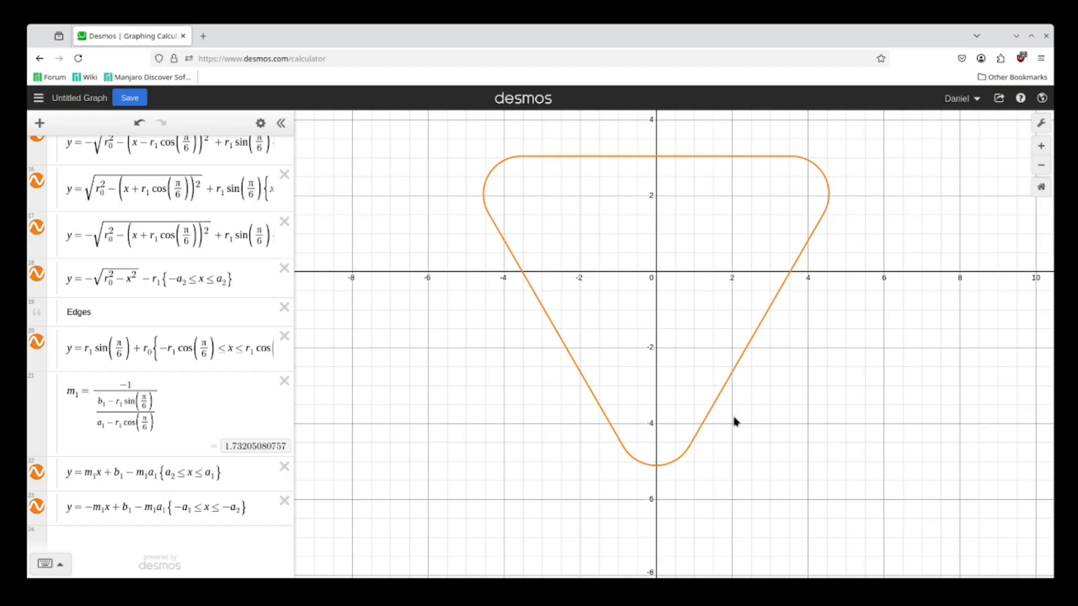
{"action": "left_click", "coordinate": [688, 457]}
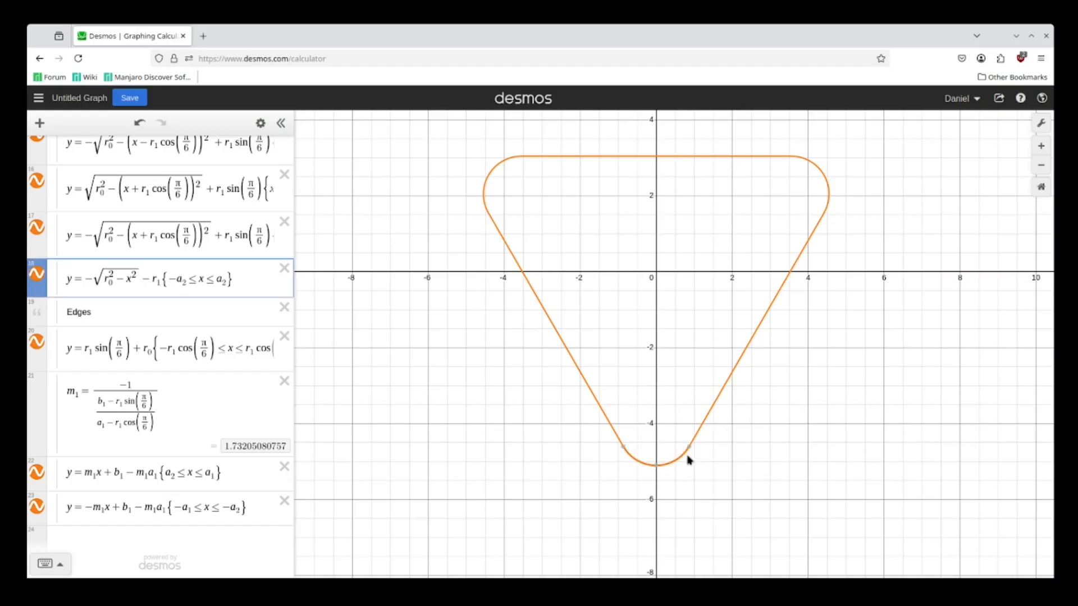
{"action": "mouse_move", "coordinate": [690, 451]}
{"action": "mouse_move", "coordinate": [625, 448]}
{"action": "left_click", "coordinate": [771, 325]}
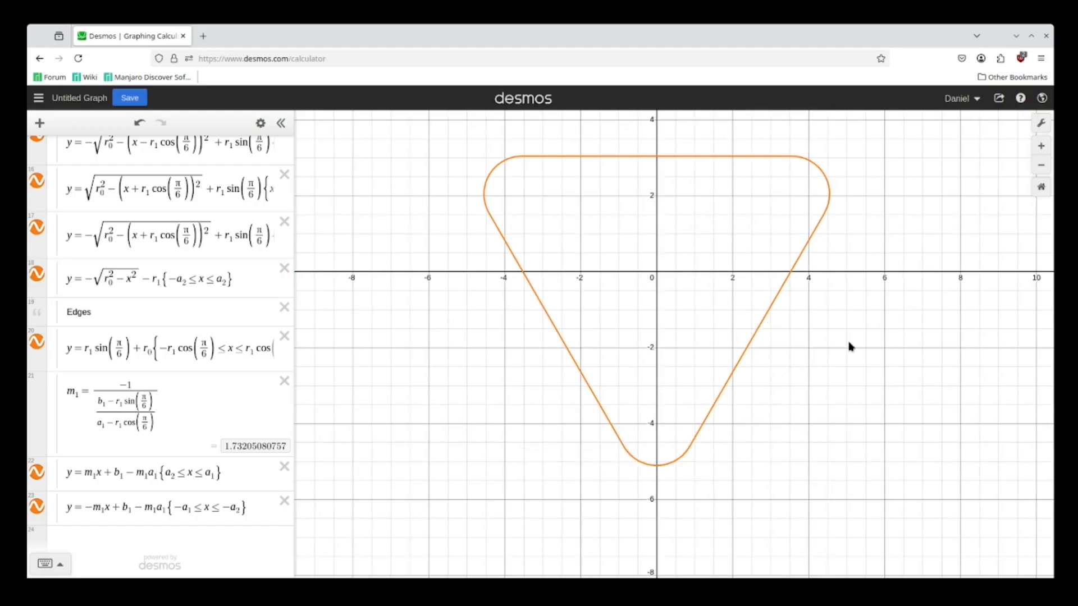
{"action": "left_click_drag", "start_coordinate": [849, 347], "coordinate": [856, 390]}
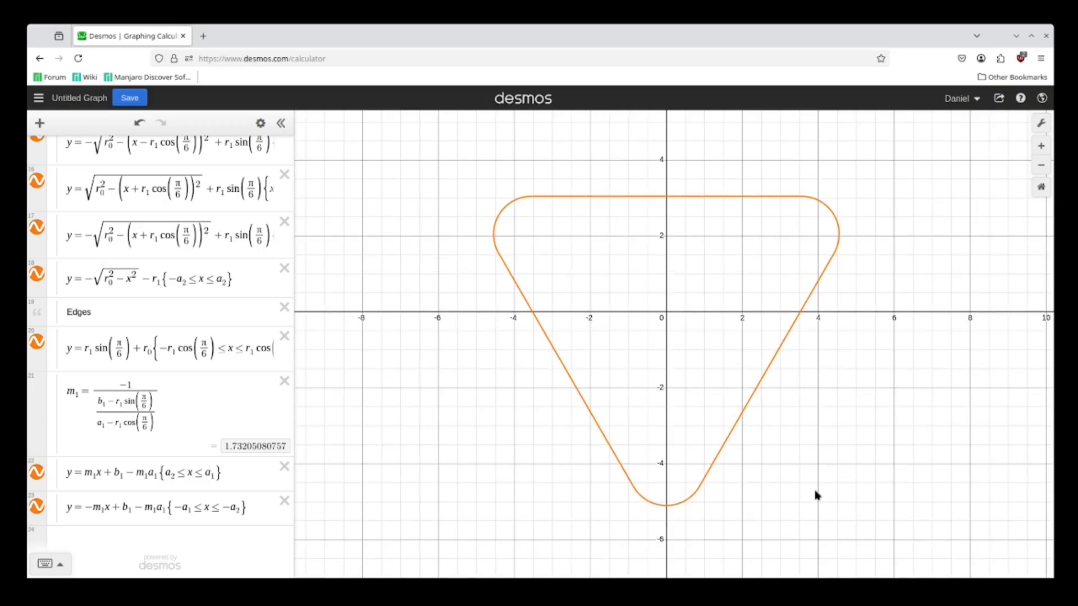
{"action": "left_click_drag", "start_coordinate": [817, 495], "coordinate": [811, 473]}
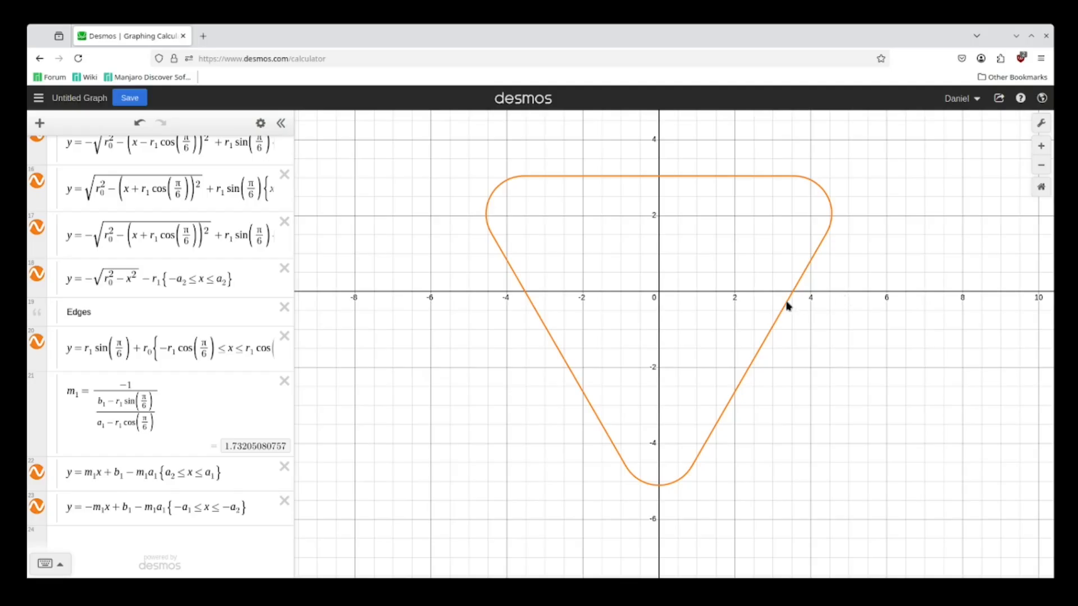
{"action": "left_click", "coordinate": [231, 601]}
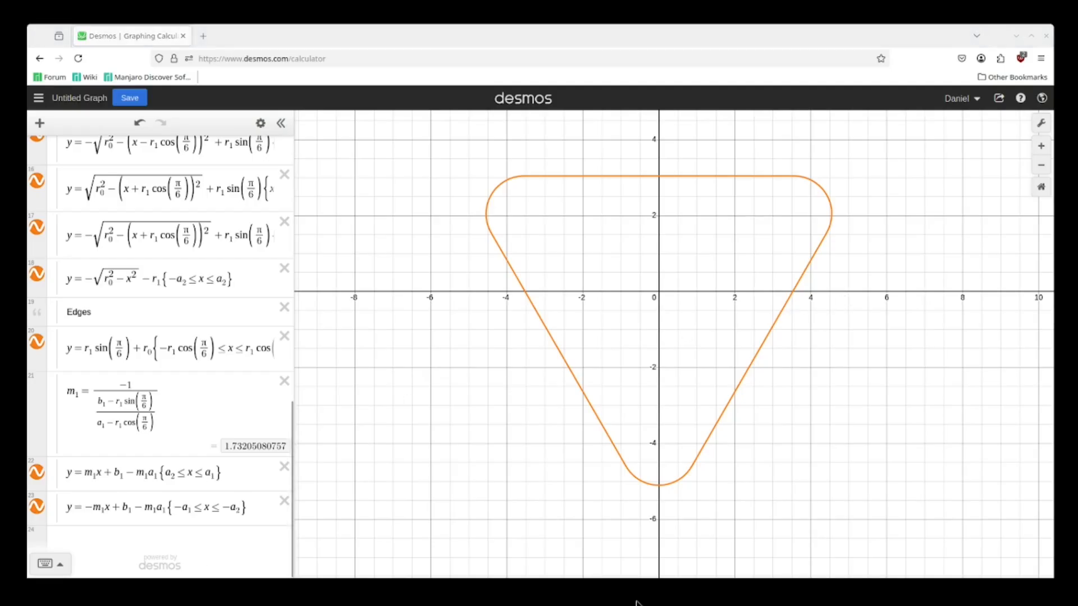